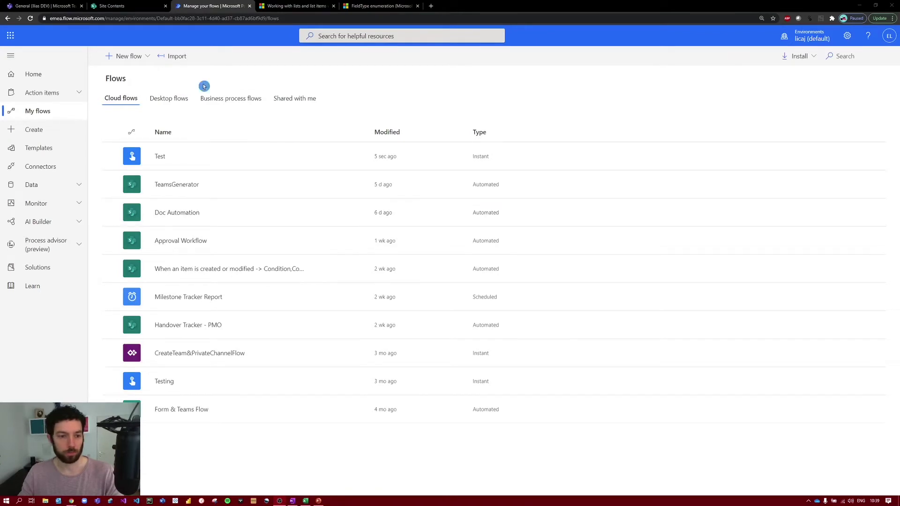
# Step: Create an instant cloud flow named "List&Lib Generateor" that is triggered manually
pyautogui.click(142, 57)
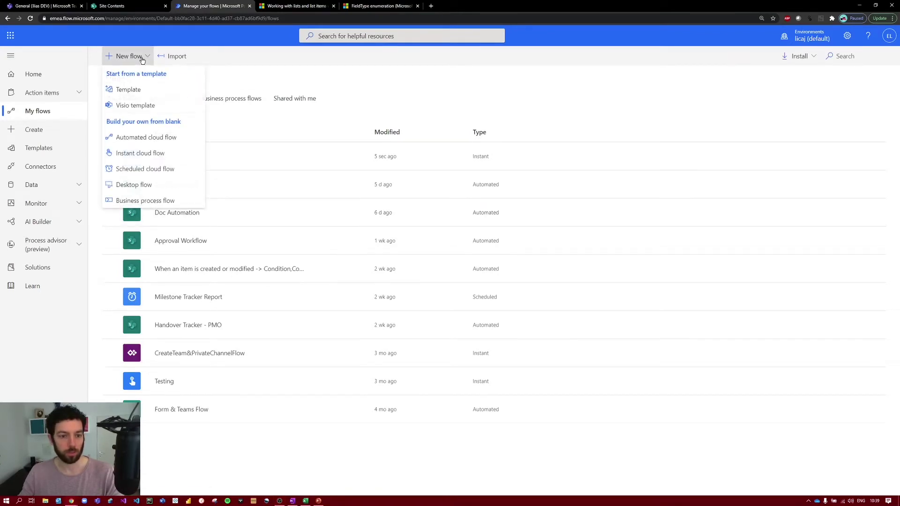
pyautogui.click(169, 160)
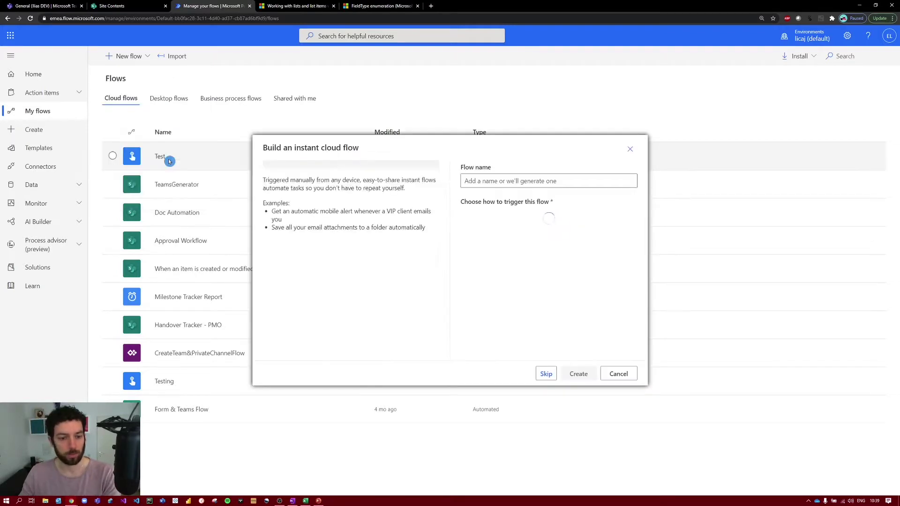
pyautogui.click(509, 177)
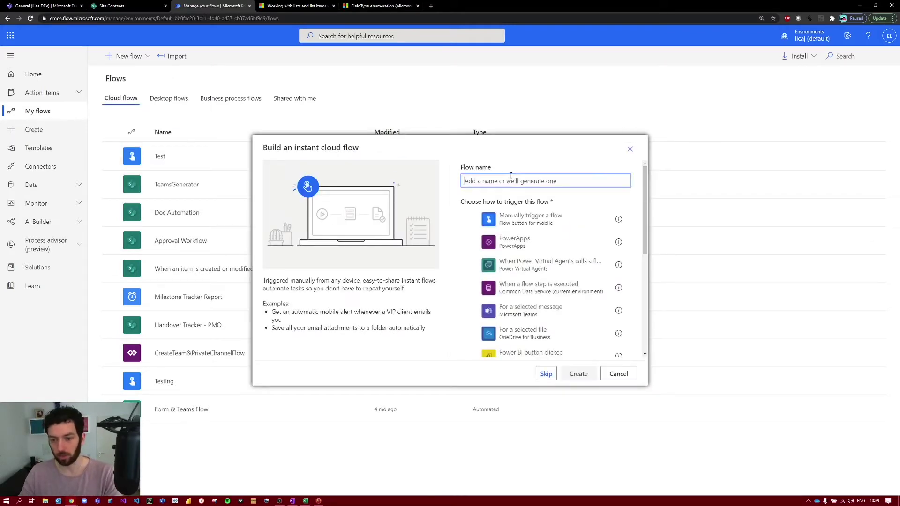
pyautogui.write('L')
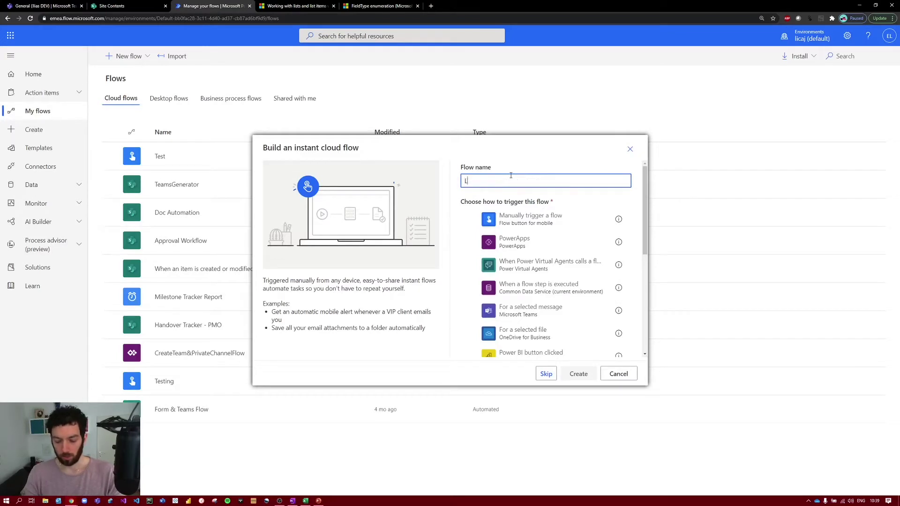
pyautogui.write('ist&Lib')
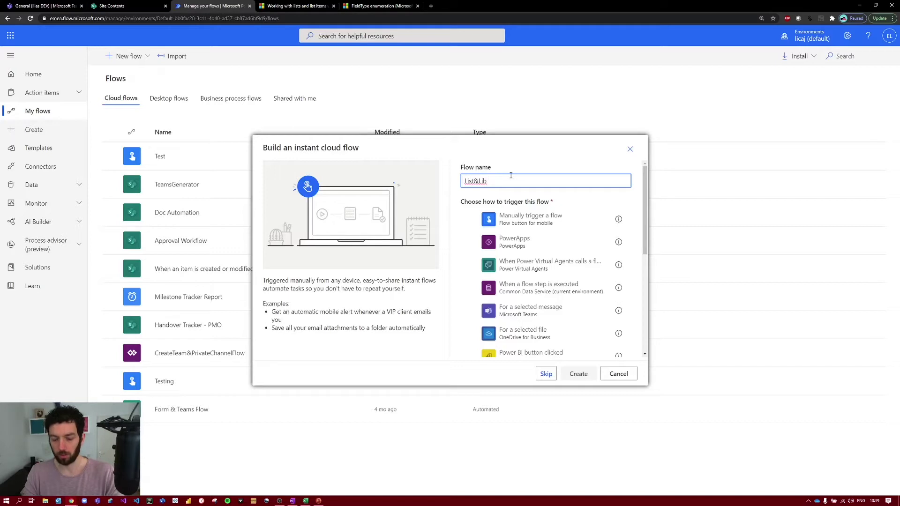
pyautogui.write(' Gen')
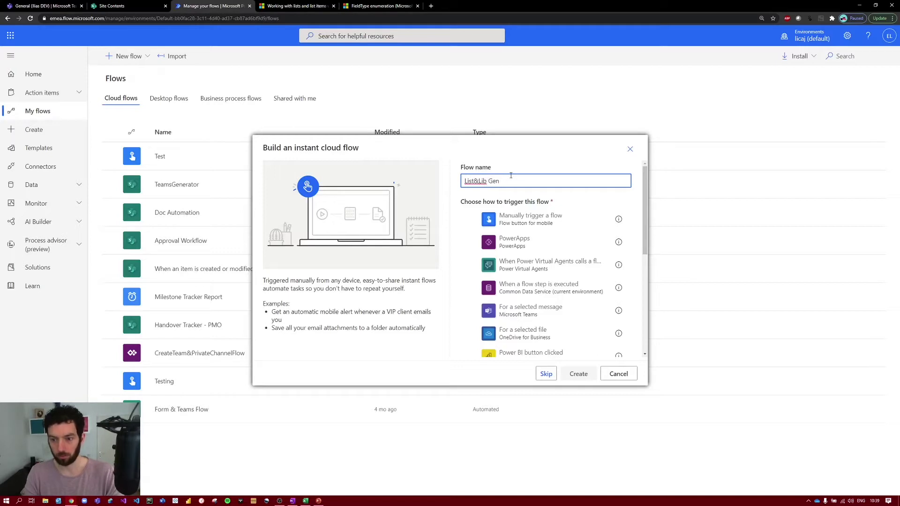
pyautogui.write('erateor')
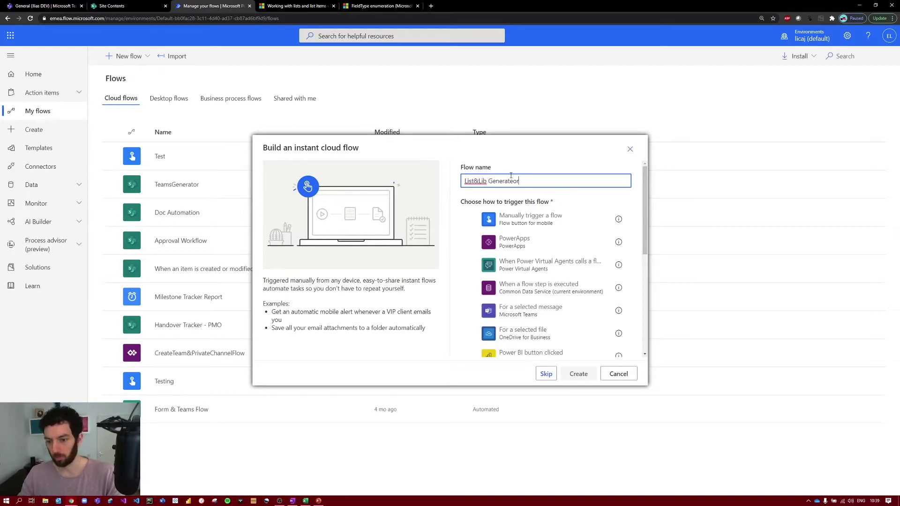
pyautogui.click(542, 224)
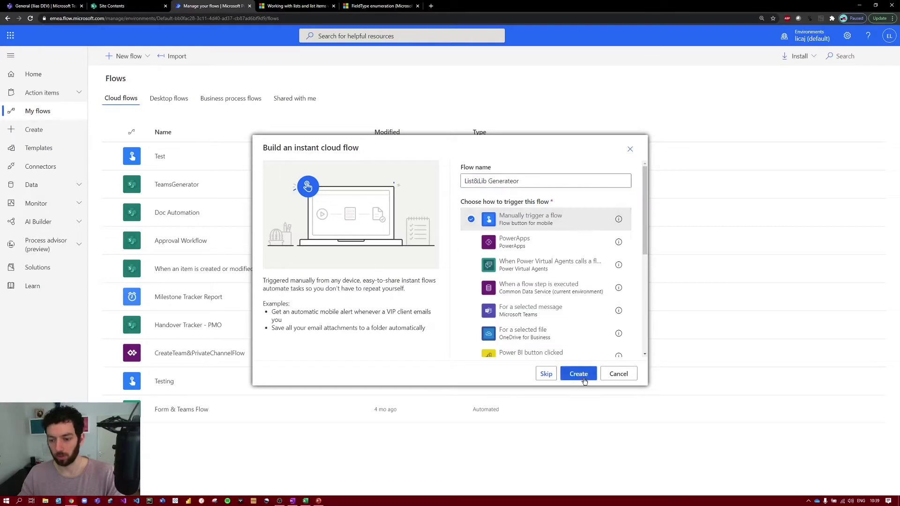
pyautogui.click(584, 378)
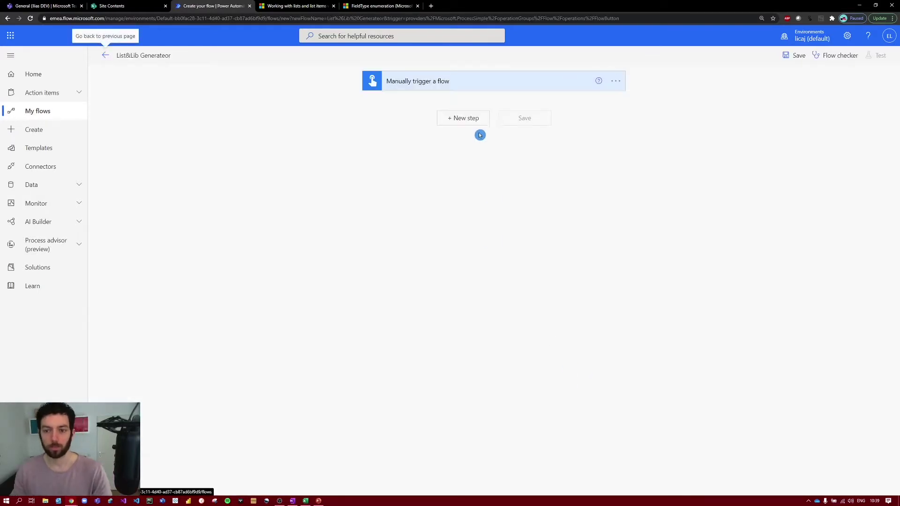
# Step: Add a text input named SiteName to the manual trigger
pyautogui.click(457, 81)
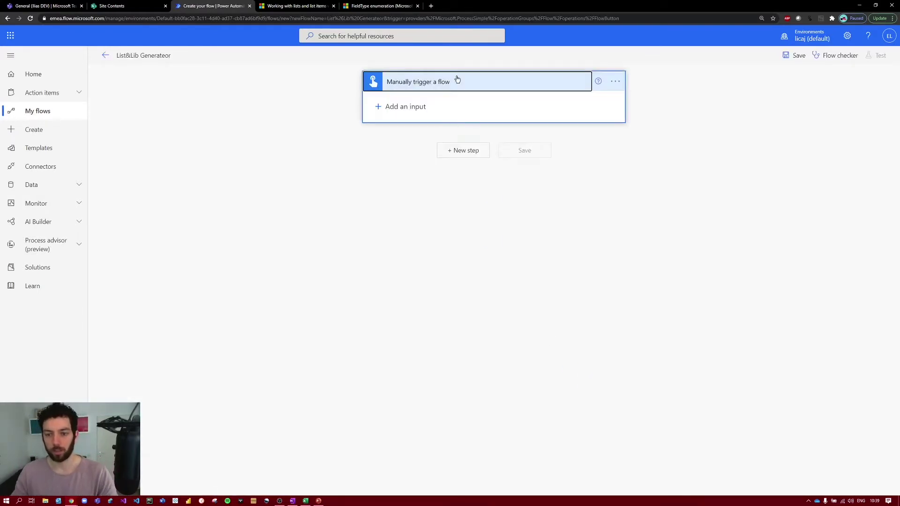
pyautogui.click(403, 106)
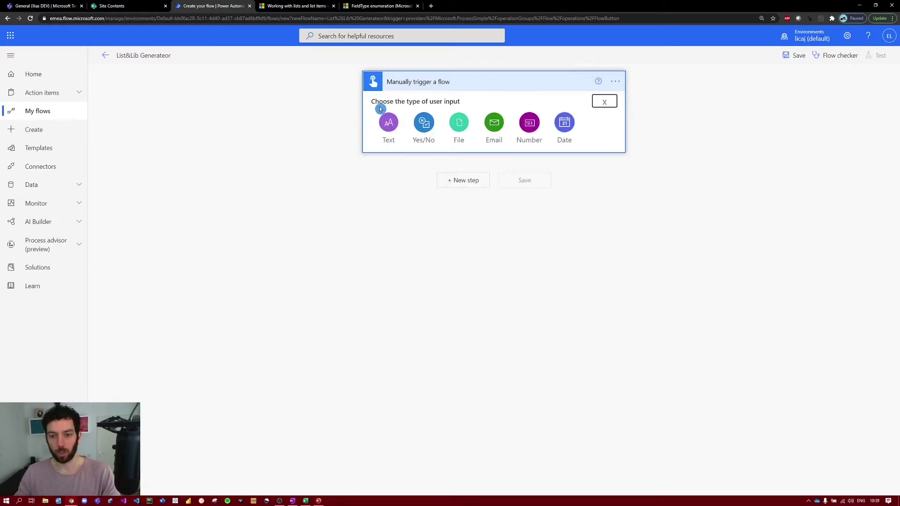
pyautogui.click(393, 127)
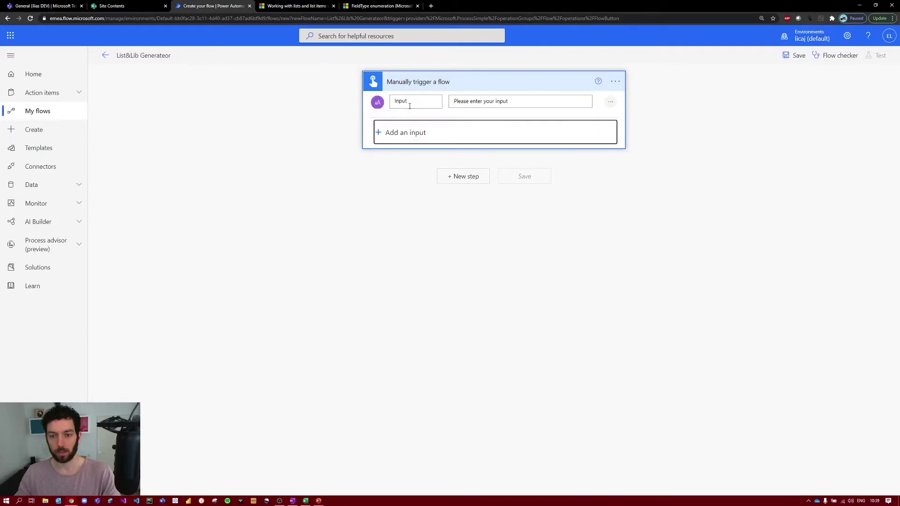
pyautogui.click(409, 130)
pyautogui.press('BackSpace')
pyautogui.press('BackSpace')
pyautogui.press('BackSpace')
pyautogui.press('BackSpace')
pyautogui.press('BackSpace')
pyautogui.write('SiteNMam')
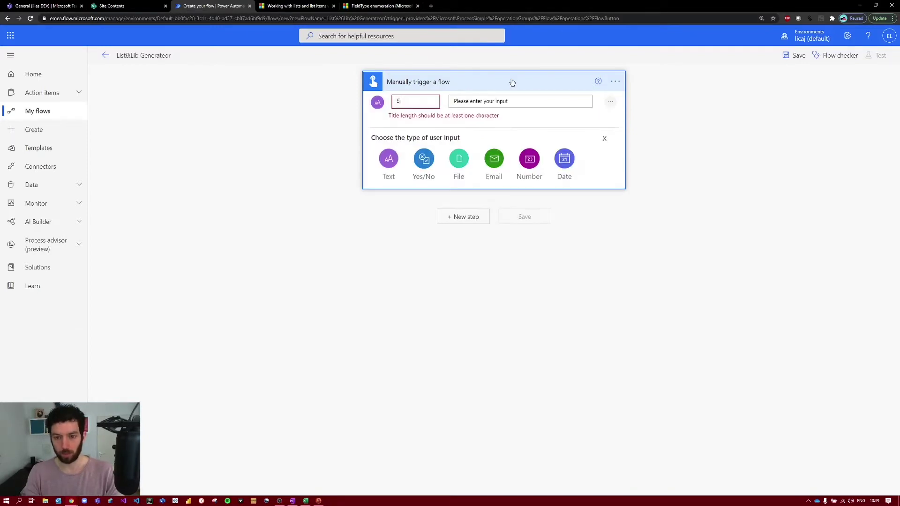
pyautogui.press('BackSpace')
pyautogui.press('BackSpace')
pyautogui.press('BackSpace')
pyautogui.write('ame')
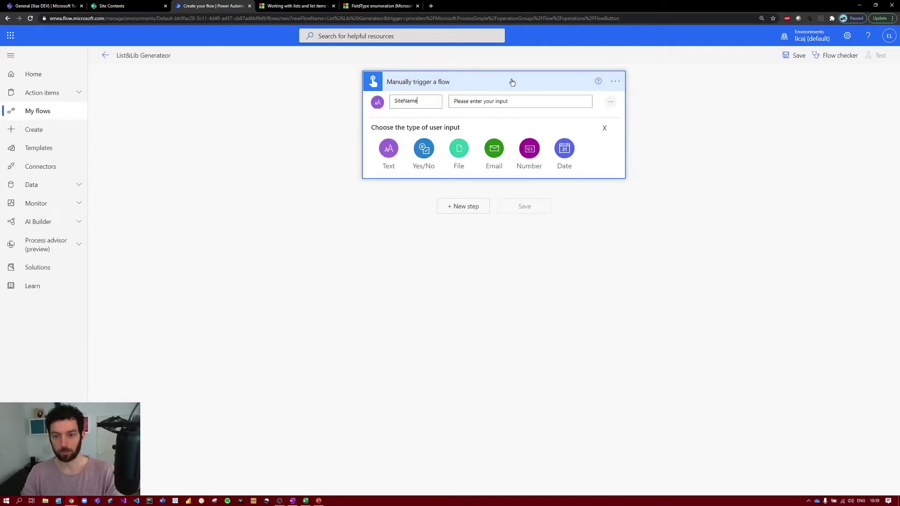
# Step: Add a second text input to the trigger and name it ListName
pyautogui.click(396, 146)
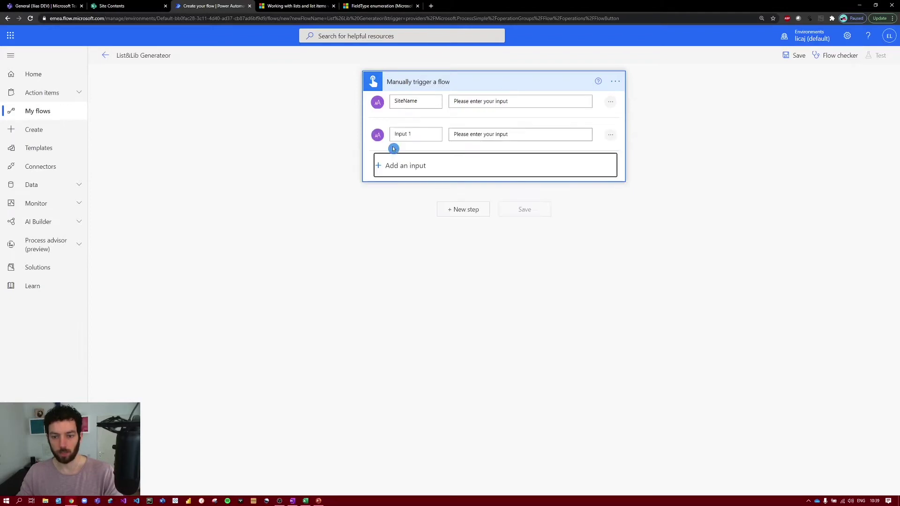
pyautogui.click(410, 134)
pyautogui.tripleClick(410, 135)
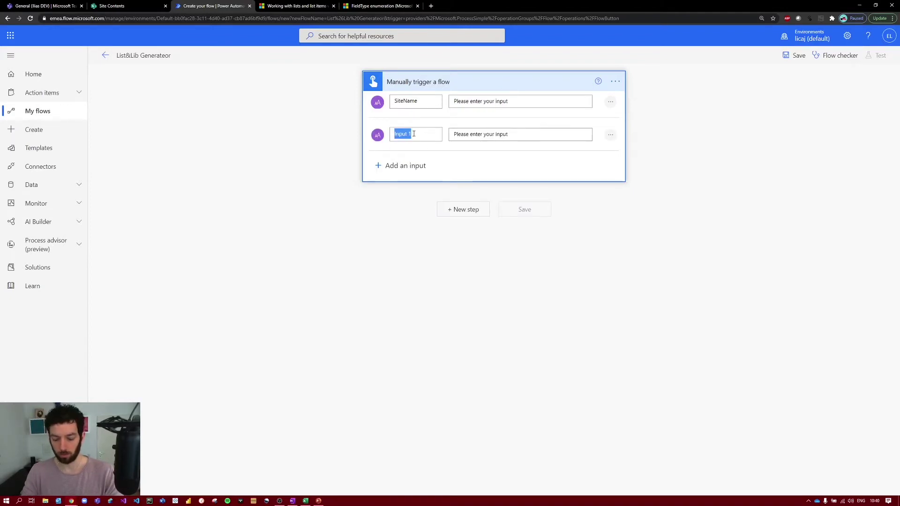
pyautogui.write('ListName')
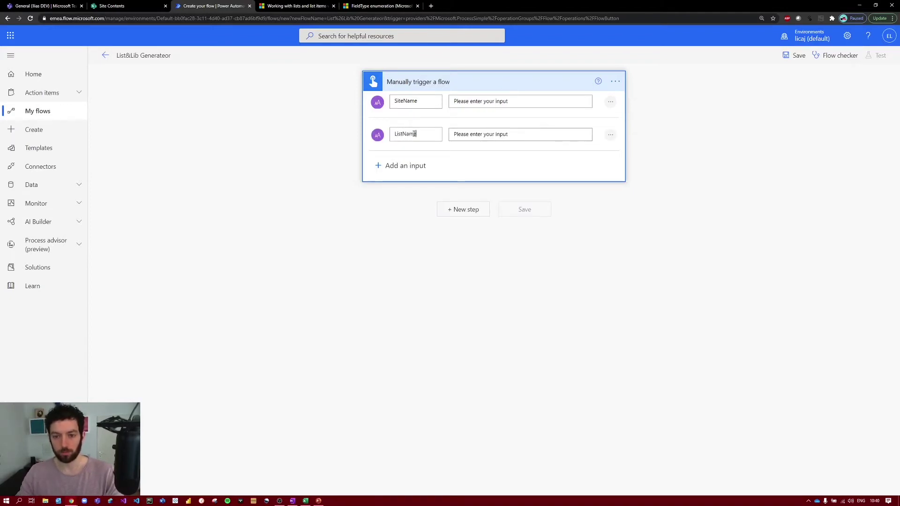
# Step: Add a third text input to the trigger and name it LibraryName
pyautogui.click(410, 164)
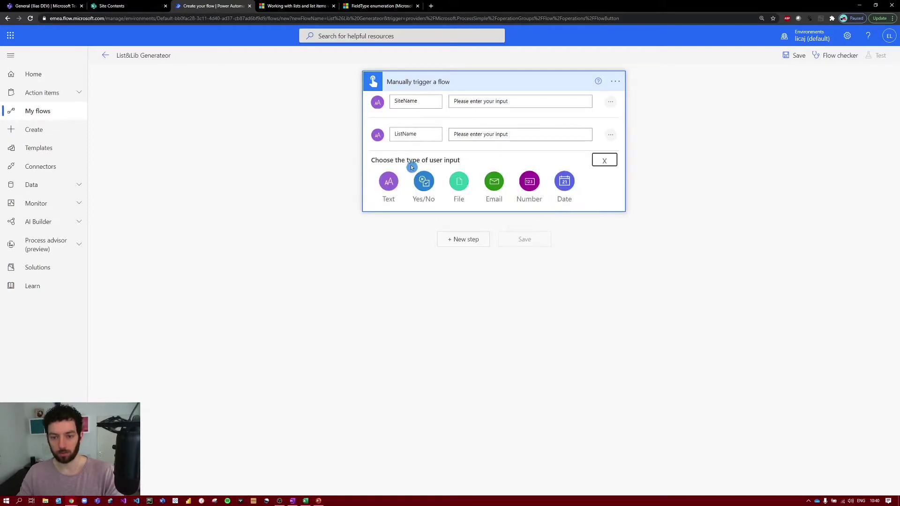
pyautogui.click(388, 181)
pyautogui.tripleClick(411, 165)
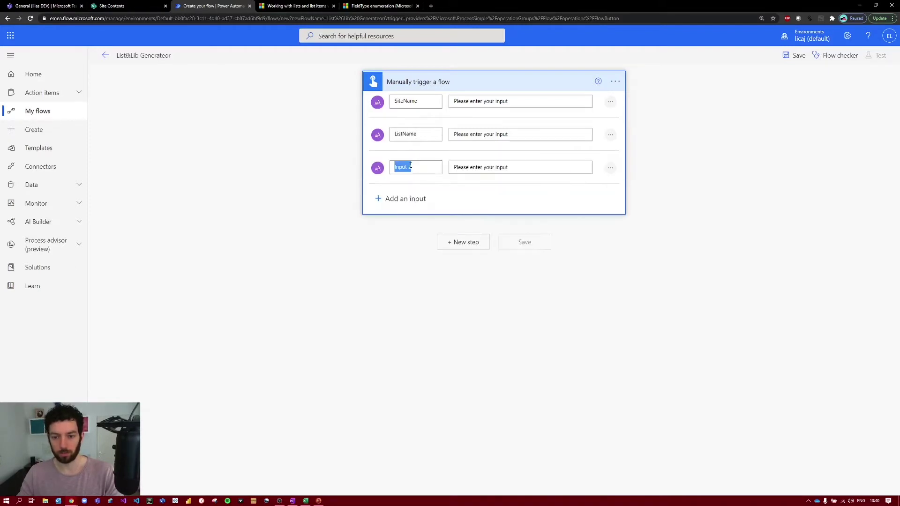
pyautogui.write('LibraryName')
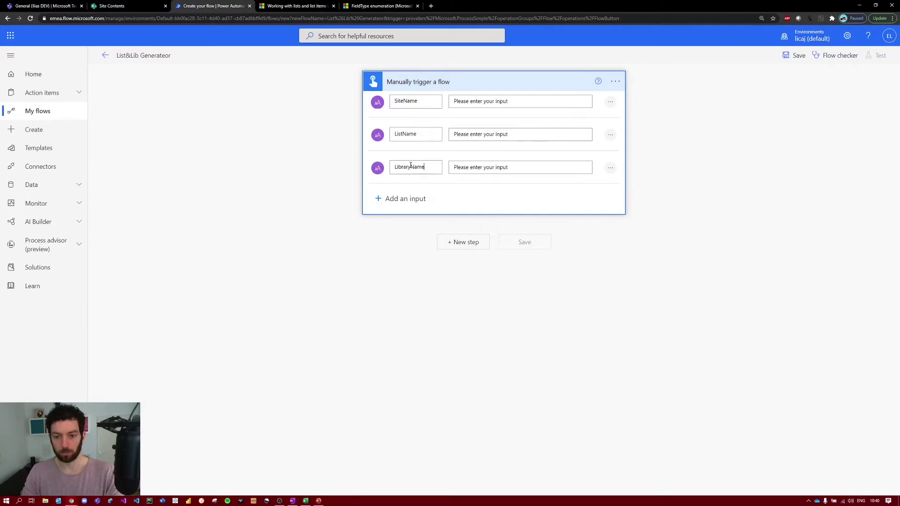
pyautogui.click(517, 168)
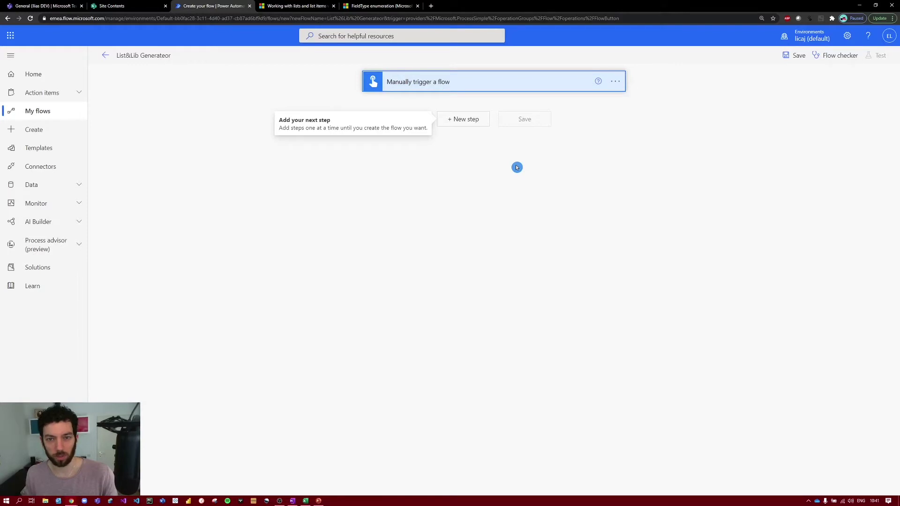
# Step: Add an Initialize variable action below the manual trigger, searching the operations for "initialize variable"
pyautogui.click(465, 120)
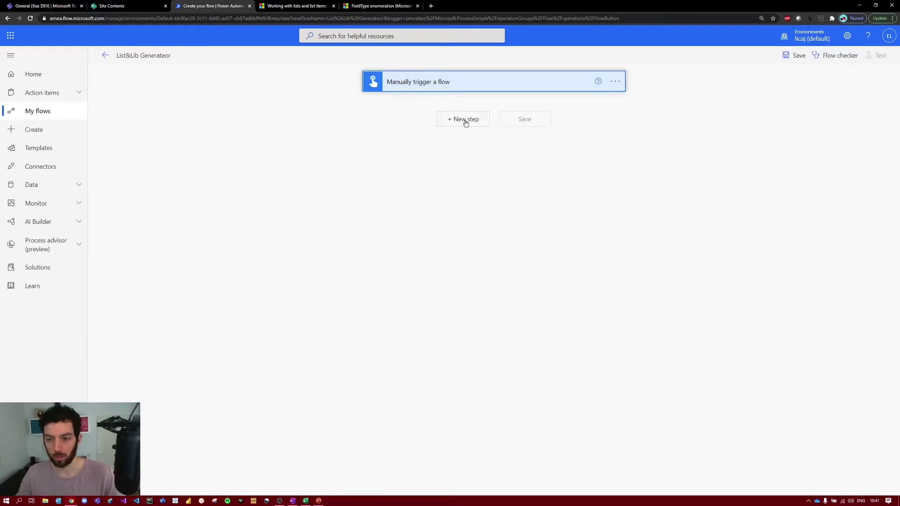
pyautogui.write('i')
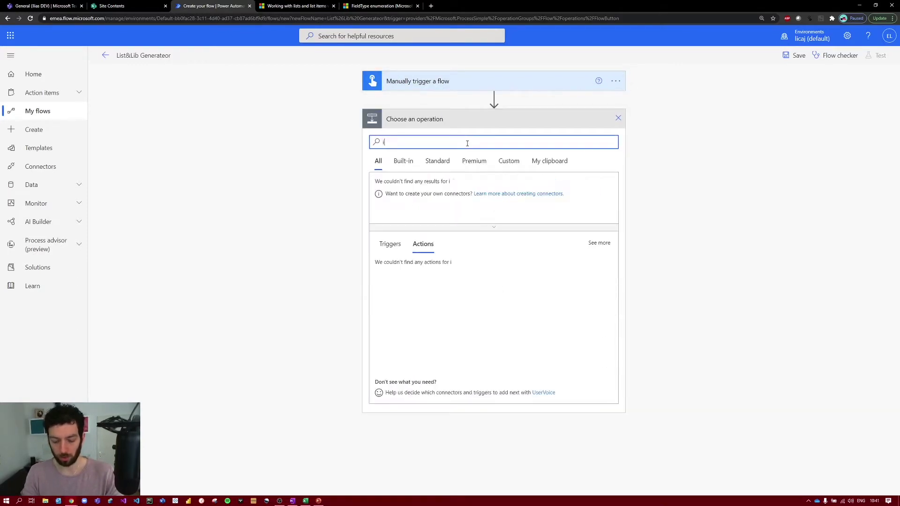
pyautogui.write('nitialize vari')
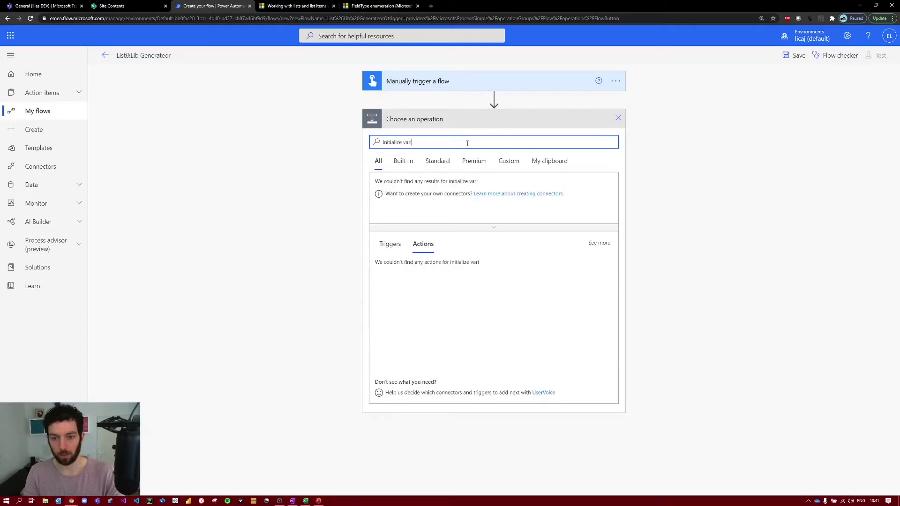
pyautogui.write('able')
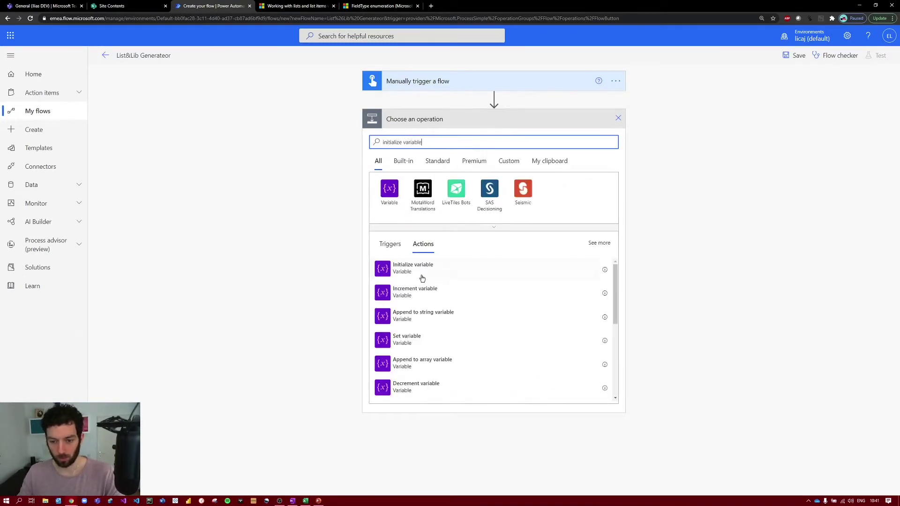
pyautogui.click(424, 275)
pyautogui.click(424, 274)
pyautogui.click(760, 151)
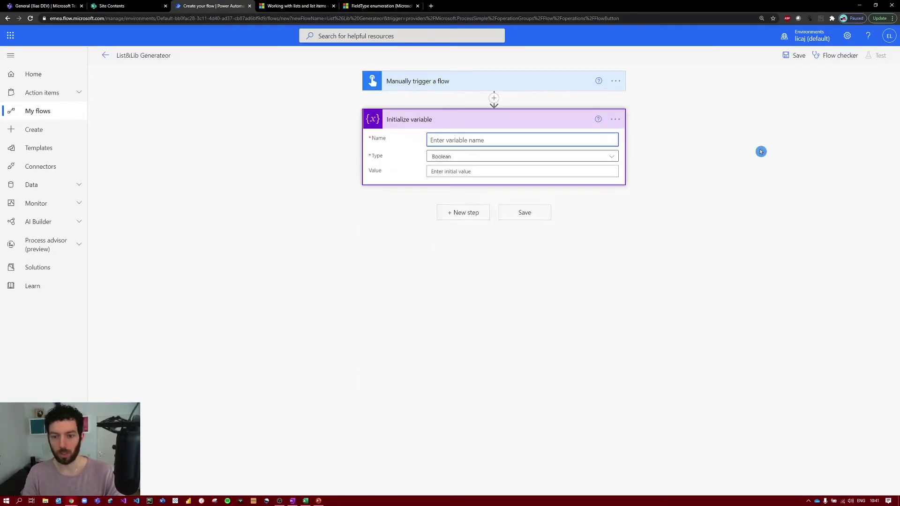
# Step: Name the new variable SiteName and set its type to String
pyautogui.write('Site')
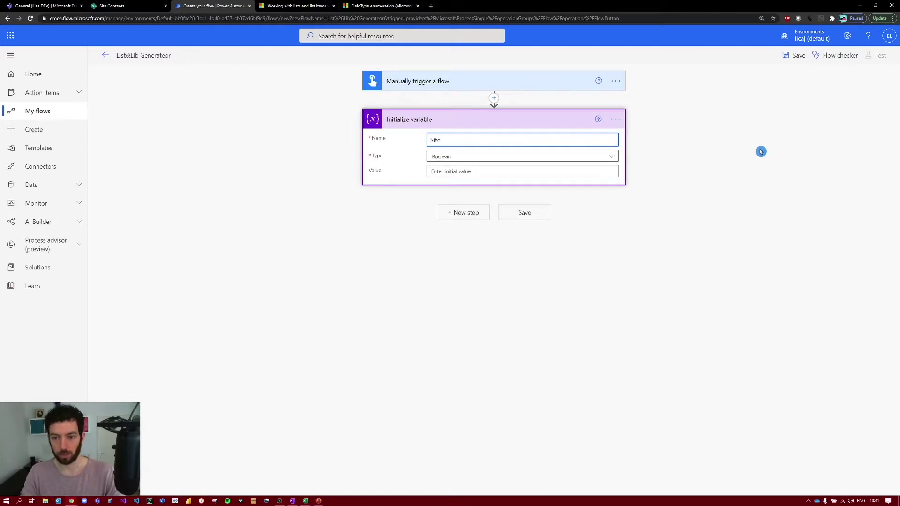
pyautogui.write('Name')
pyautogui.press('Tab')
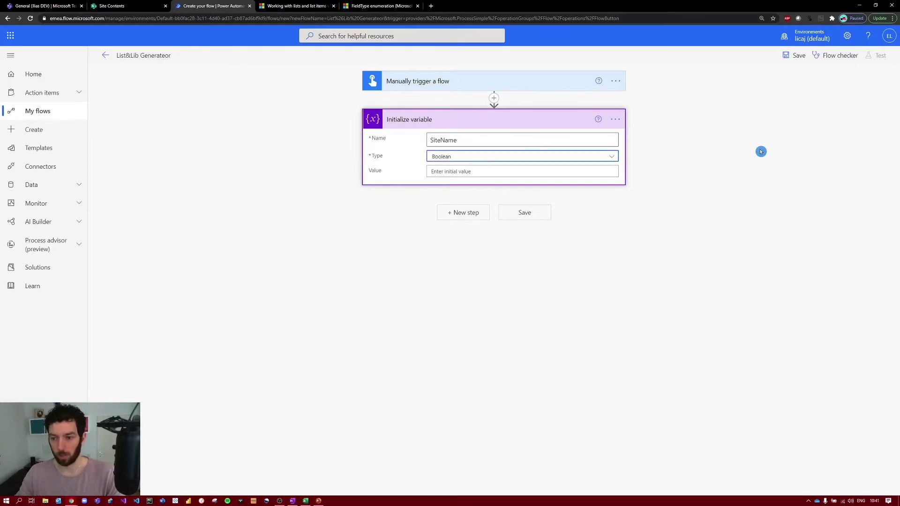
pyautogui.click(611, 156)
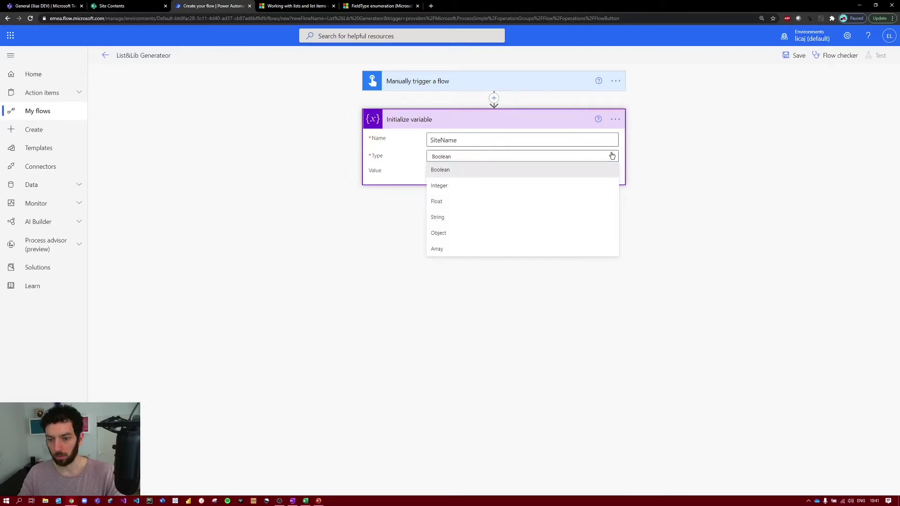
pyautogui.click(438, 216)
# Step: Set the SiteName variable's initial value to the trigger's SiteName dynamic content, found by searching for "site"
pyautogui.click(441, 173)
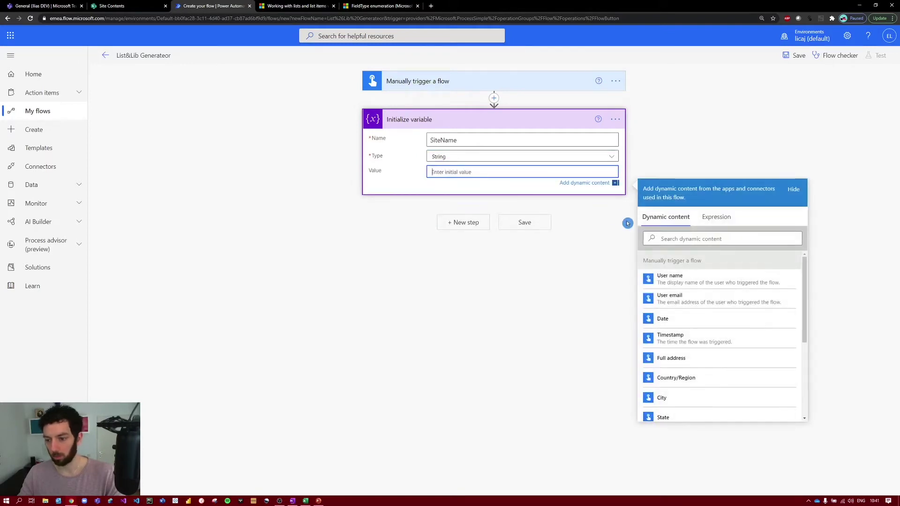
pyautogui.click(450, 82)
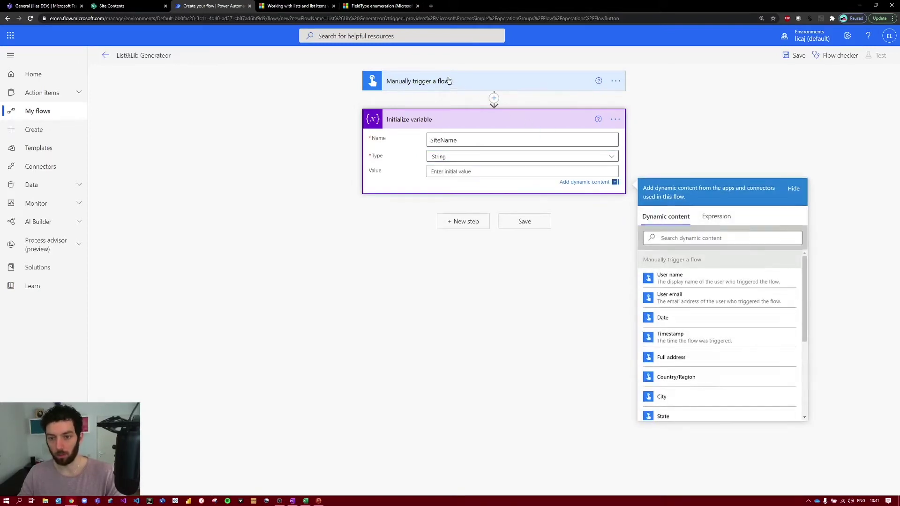
pyautogui.click(476, 295)
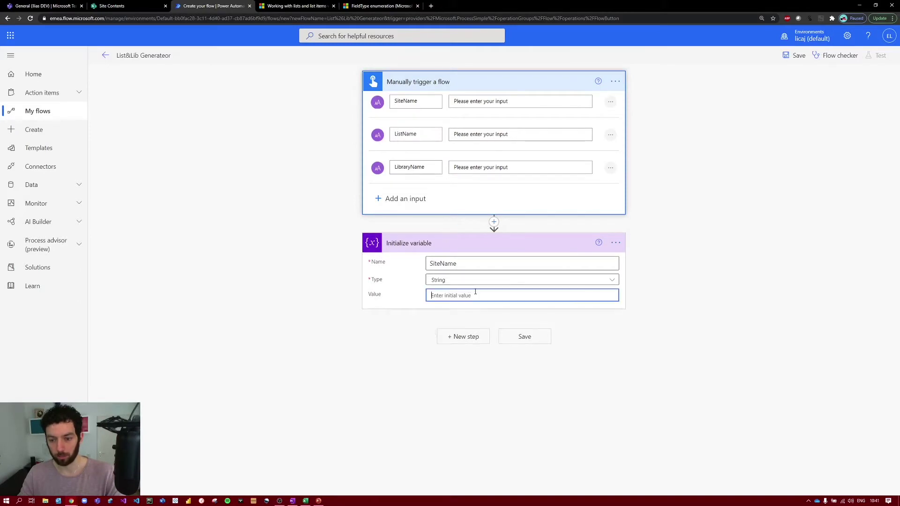
pyautogui.click(702, 363)
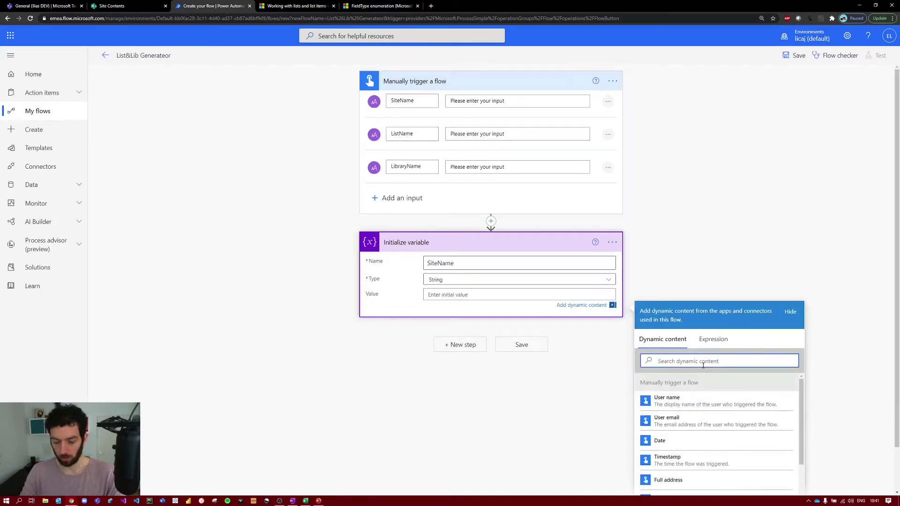
pyautogui.write('site')
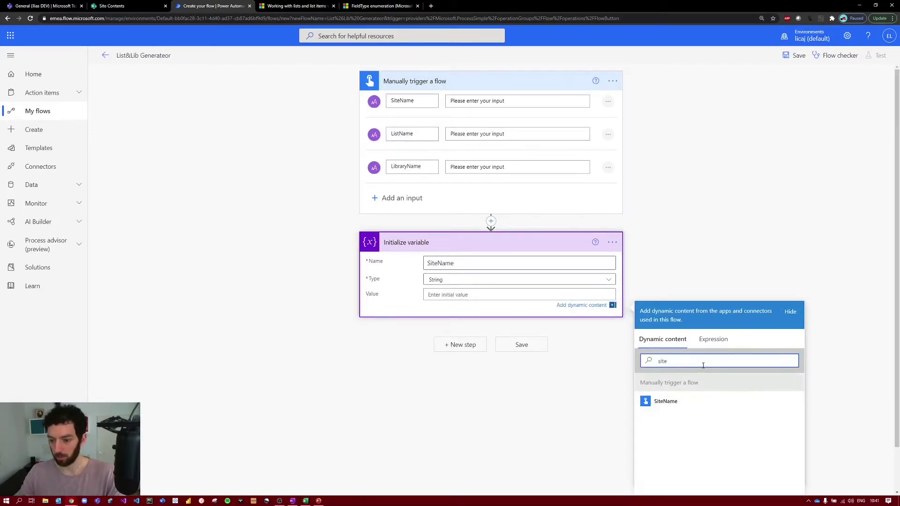
pyautogui.click(682, 411)
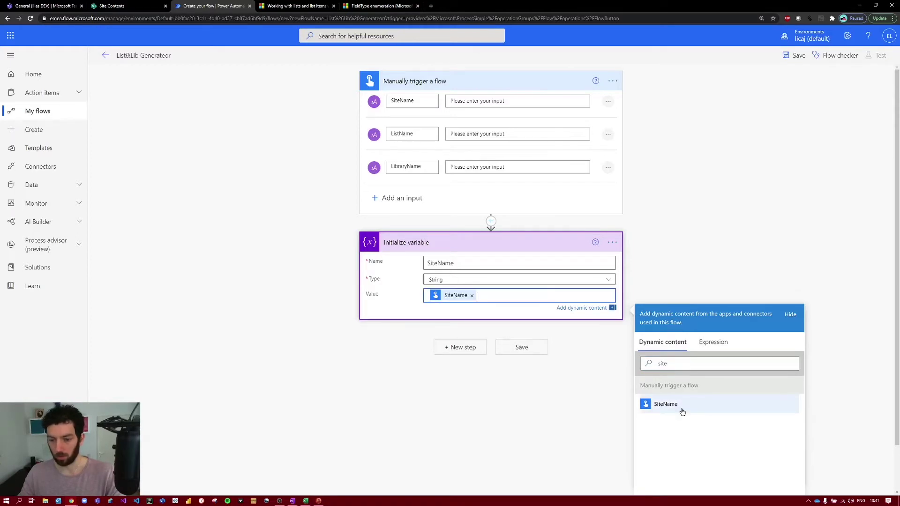
# Step: Add a second Initialize variable action, found by searching for "initialize variable", and set its type to String
pyautogui.click(456, 347)
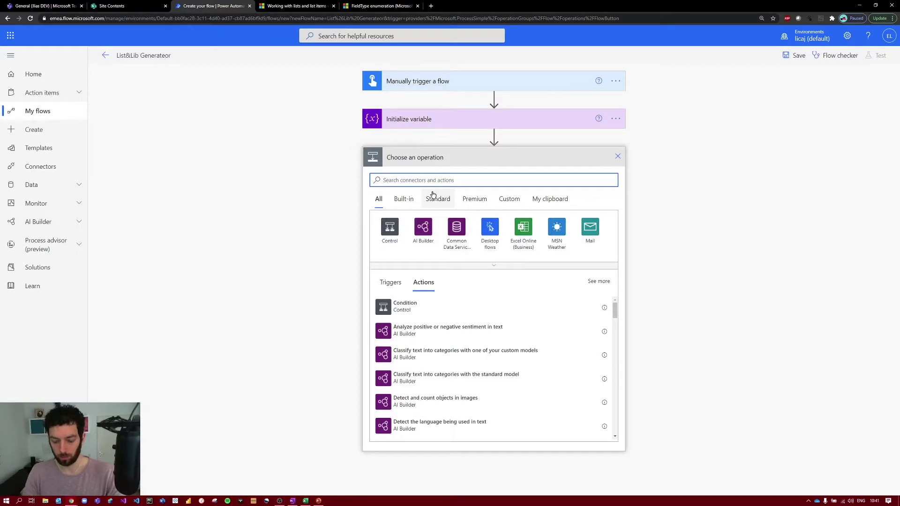
pyautogui.write('initialize variable')
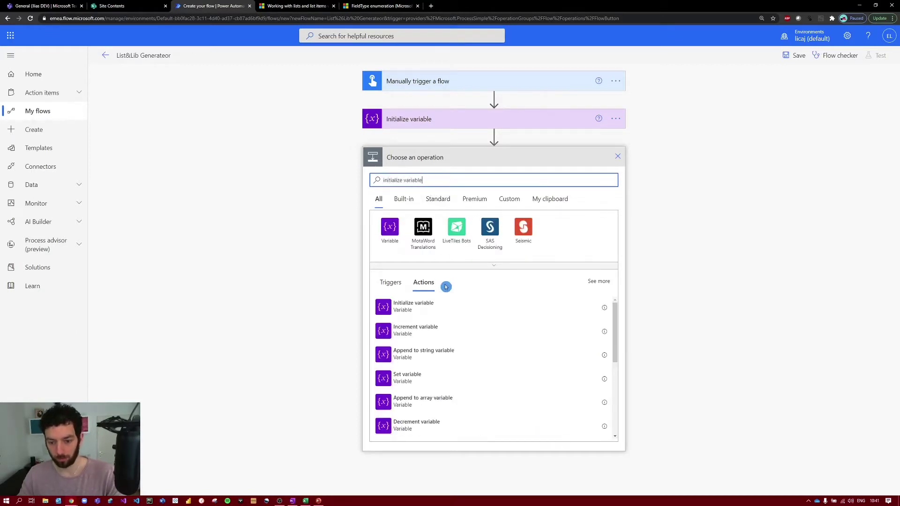
pyautogui.click(447, 303)
pyautogui.click(454, 193)
pyautogui.click(454, 253)
# Step: Check the input names in the manual trigger and name the second variable ListName
pyautogui.click(457, 210)
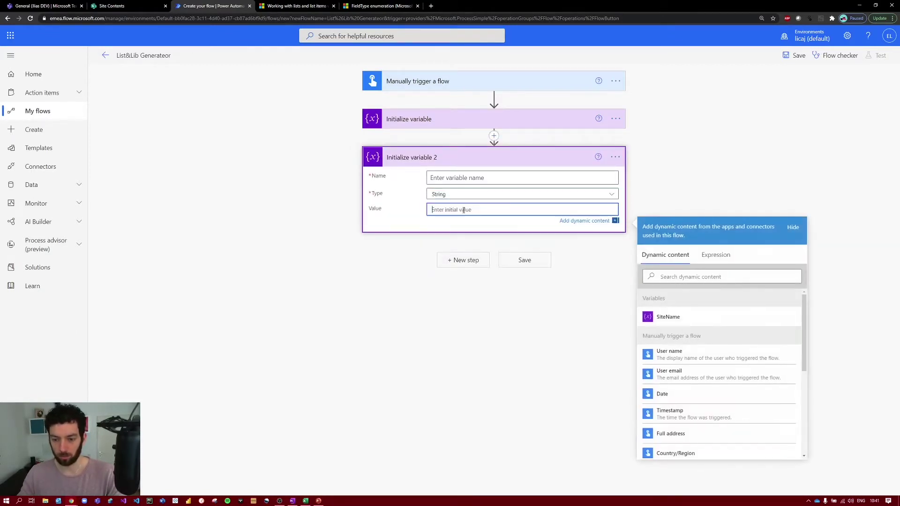
pyautogui.click(685, 277)
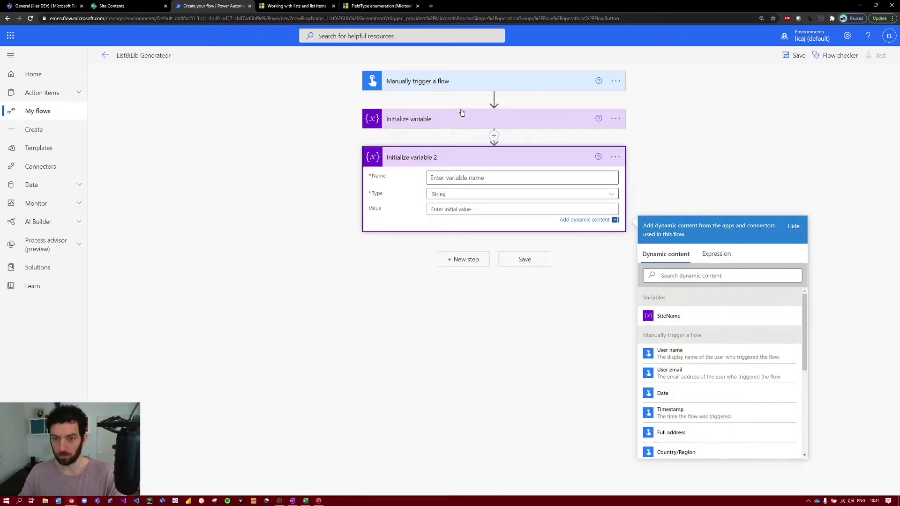
pyautogui.click(450, 81)
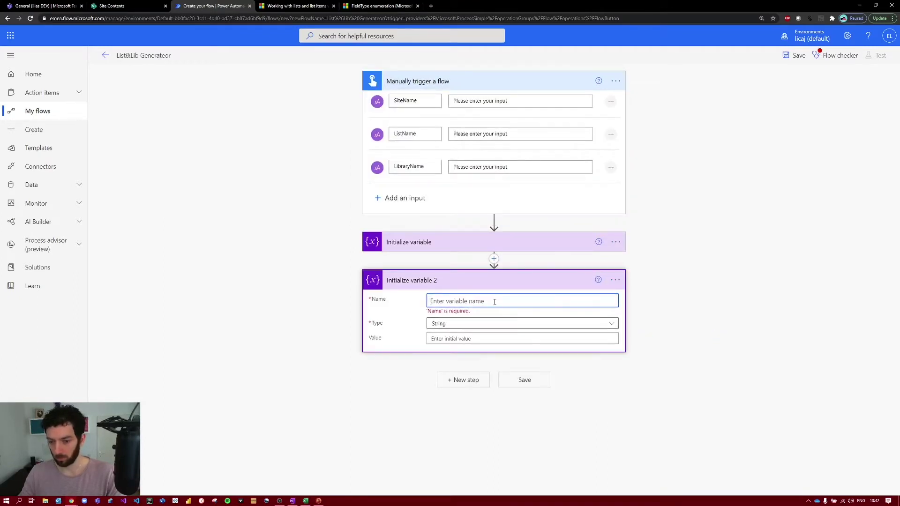
pyautogui.write('ListName')
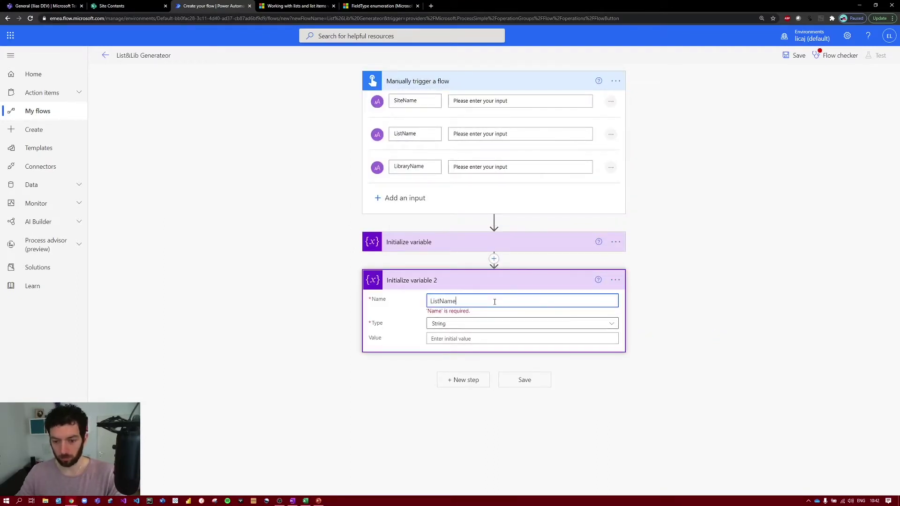
# Step: Set the ListName variable's initial value to the trigger's ListName dynamic content, found by searching for "list"
pyautogui.click(498, 337)
pyautogui.click(702, 399)
pyautogui.write('list')
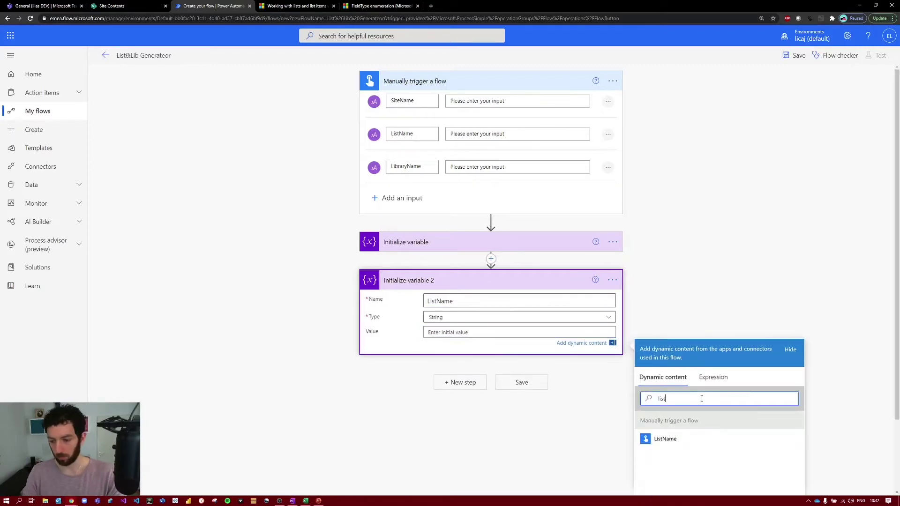
pyautogui.click(691, 444)
# Step: Add a third Initialize variable action below the ListName variable and set its type to String
pyautogui.click(464, 383)
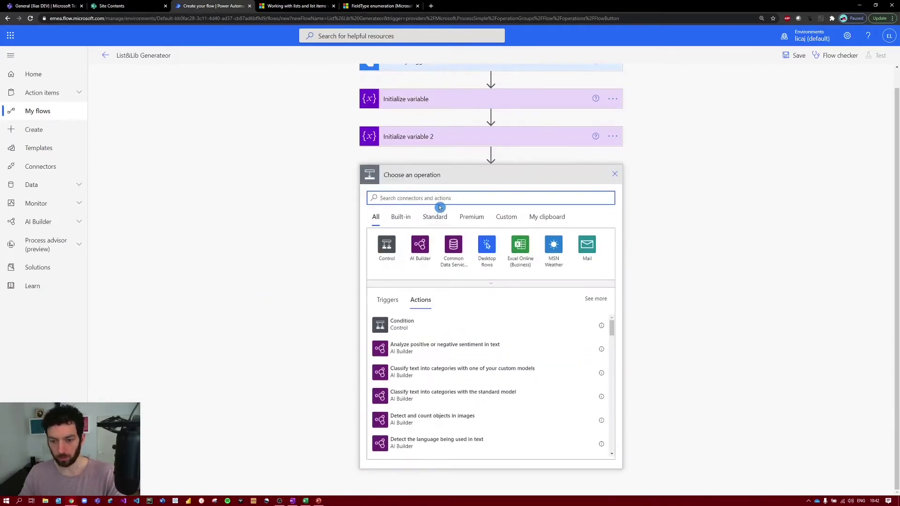
pyautogui.write('Initialize')
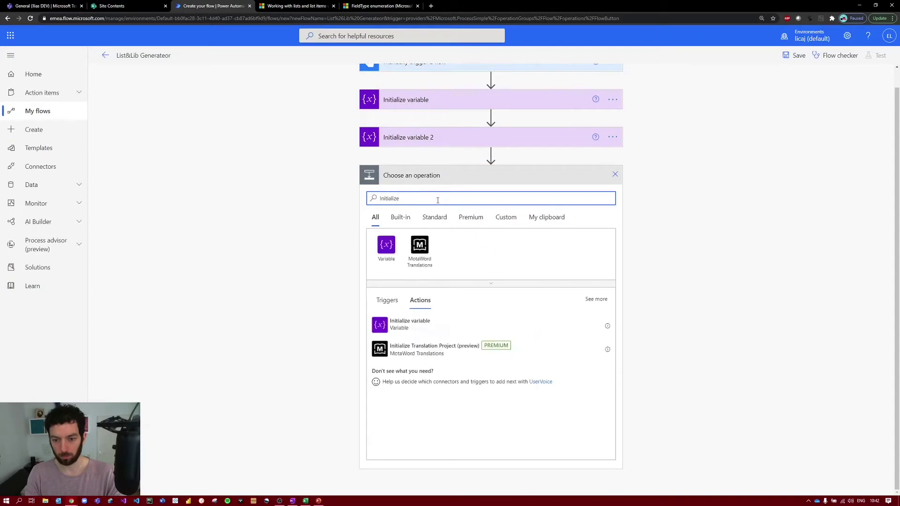
pyautogui.write(' variable')
pyautogui.click(432, 324)
pyautogui.click(450, 231)
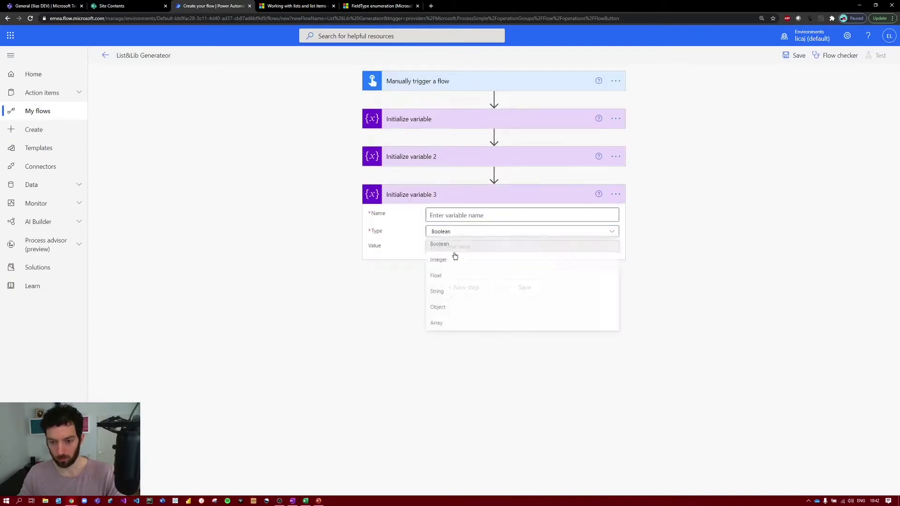
pyautogui.click(441, 289)
# Step: Set the third variable's initial value to the trigger's LibraryName dynamic content, found by searching for "lib"
pyautogui.click(461, 246)
pyautogui.scroll(-1, 715, 408)
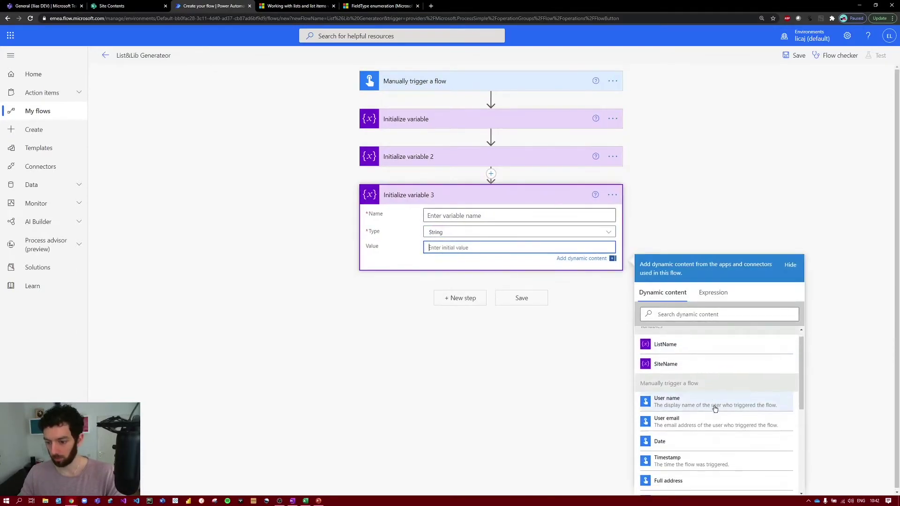
pyautogui.click(705, 314)
pyautogui.write('lib')
pyautogui.click(679, 353)
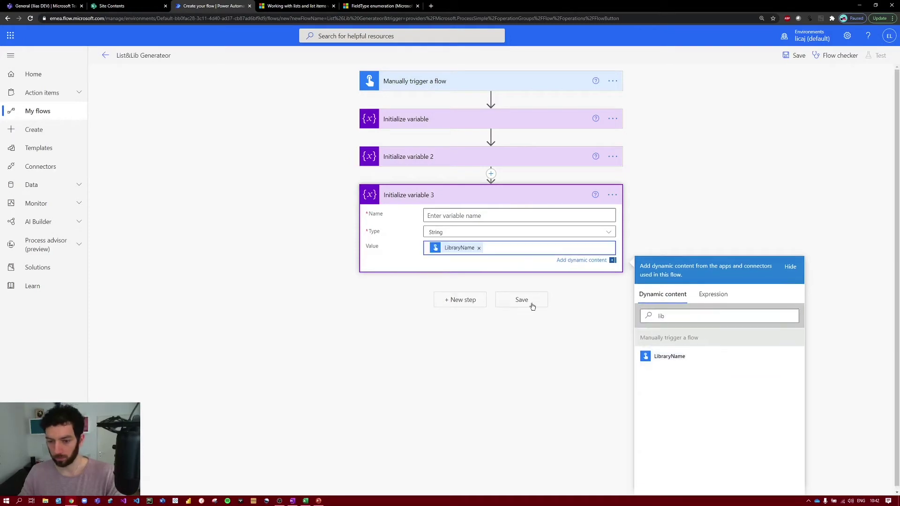
pyautogui.click(424, 303)
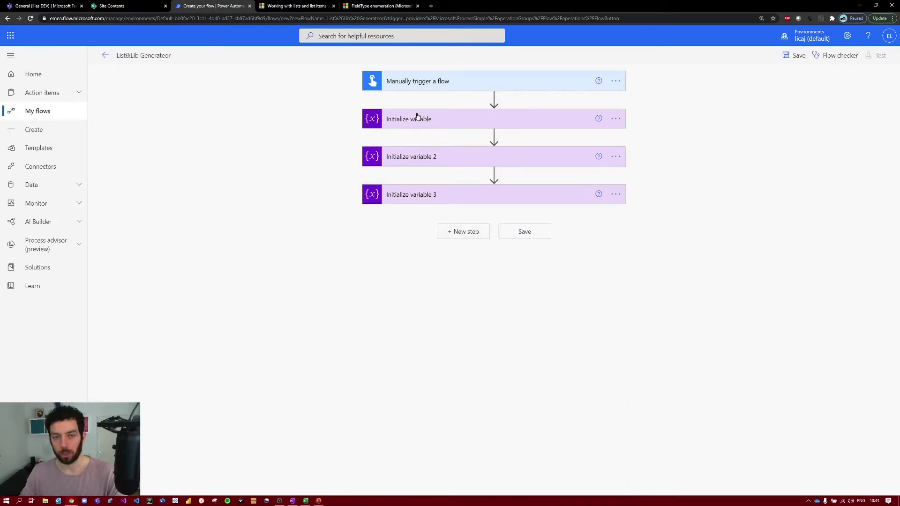
pyautogui.click(432, 140)
pyautogui.click(314, 181)
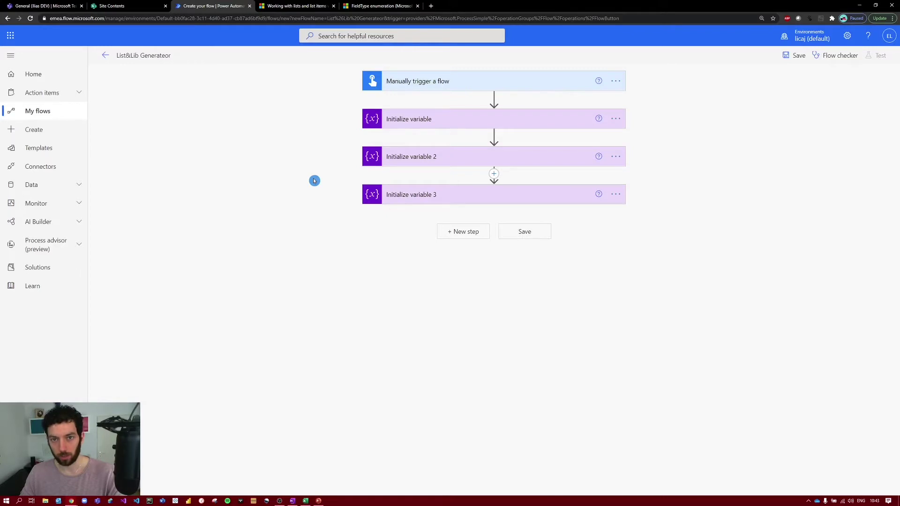
pyautogui.click(427, 86)
pyautogui.click(398, 112)
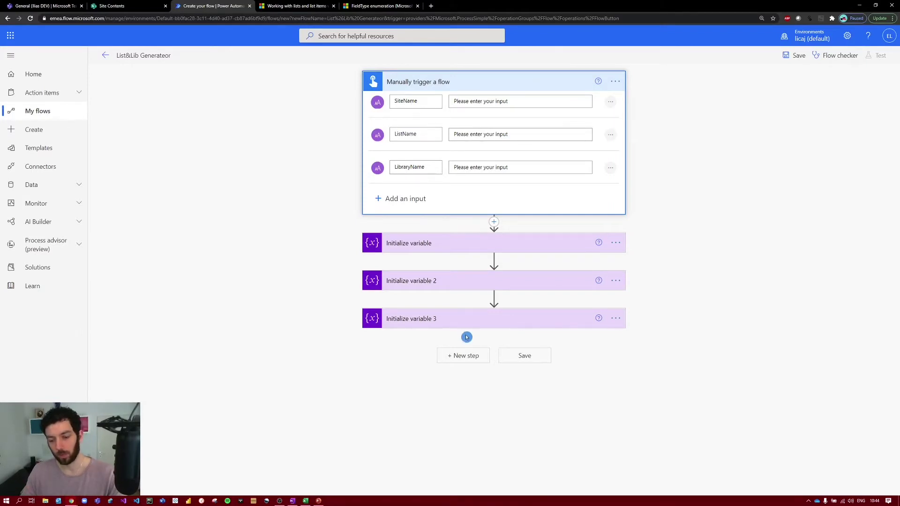
# Step: Add a fourth Initialize variable action at the end of the flow, searching the operations for "initialize variable"
pyautogui.click(469, 356)
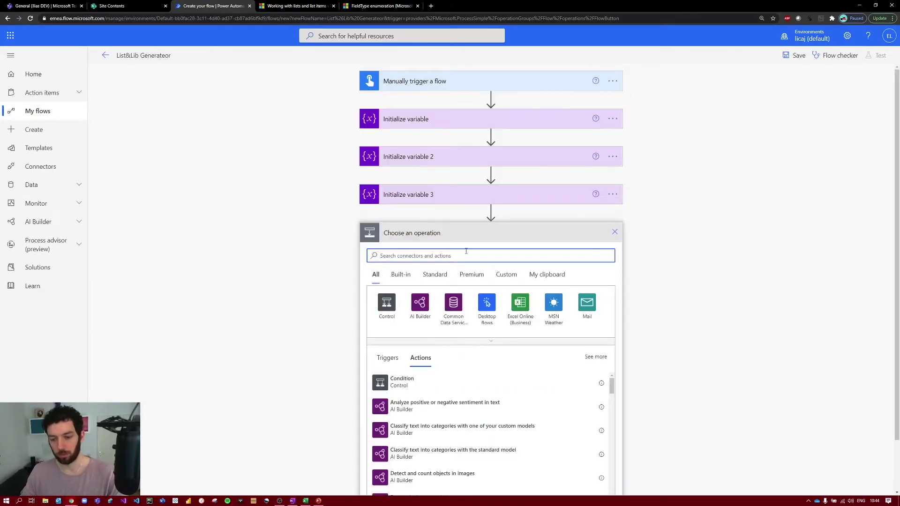
pyautogui.write('initi')
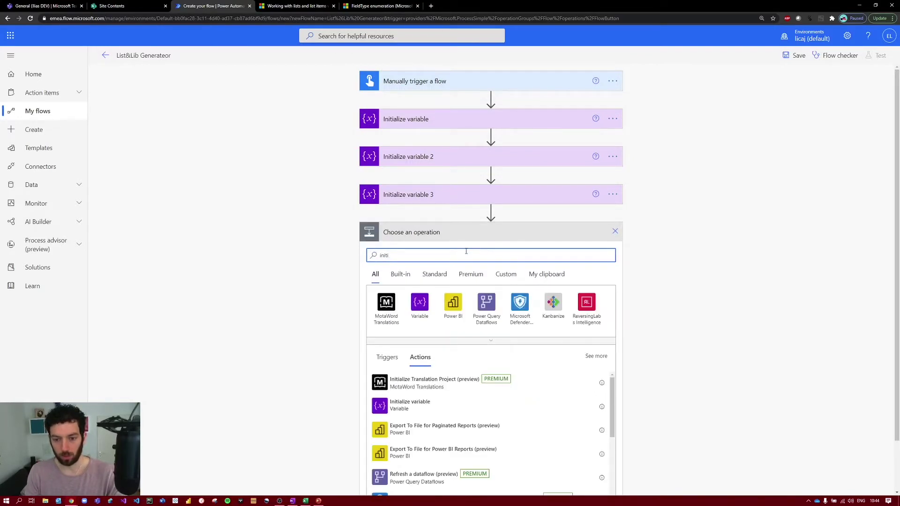
pyautogui.write('alize variable')
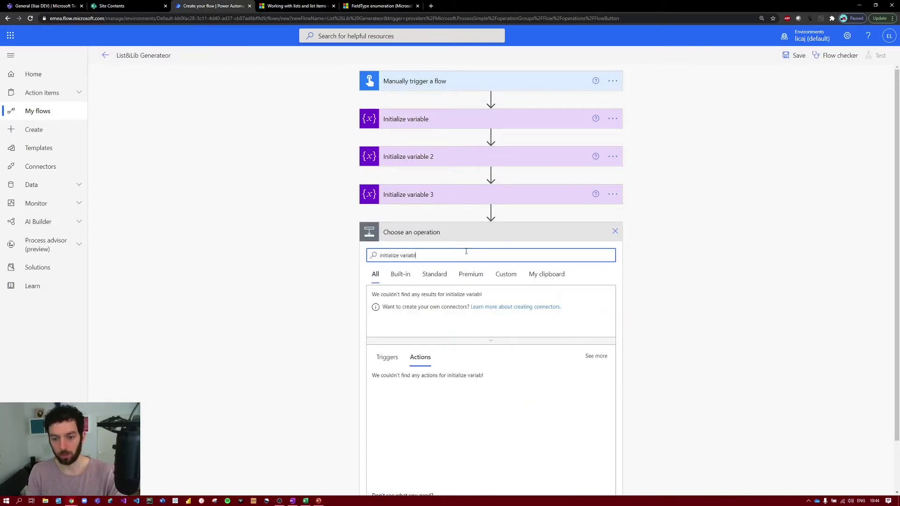
pyautogui.click(449, 390)
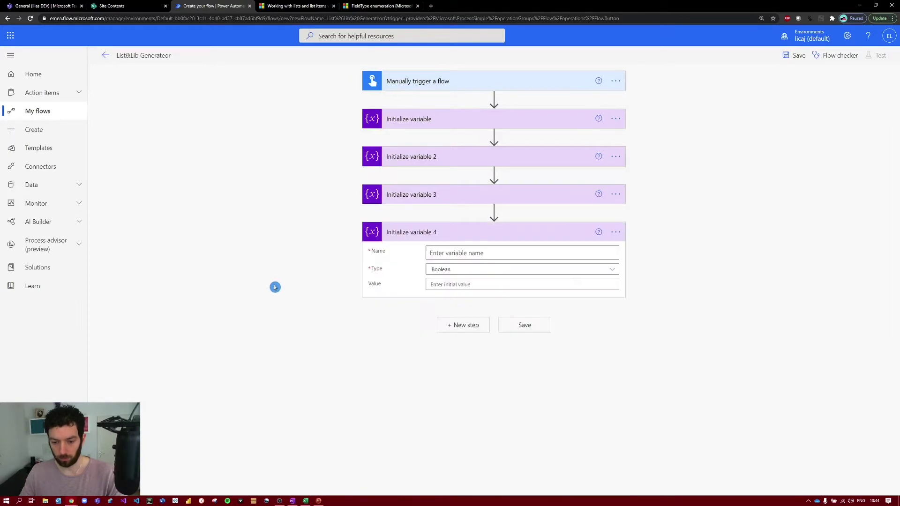
pyautogui.click(515, 252)
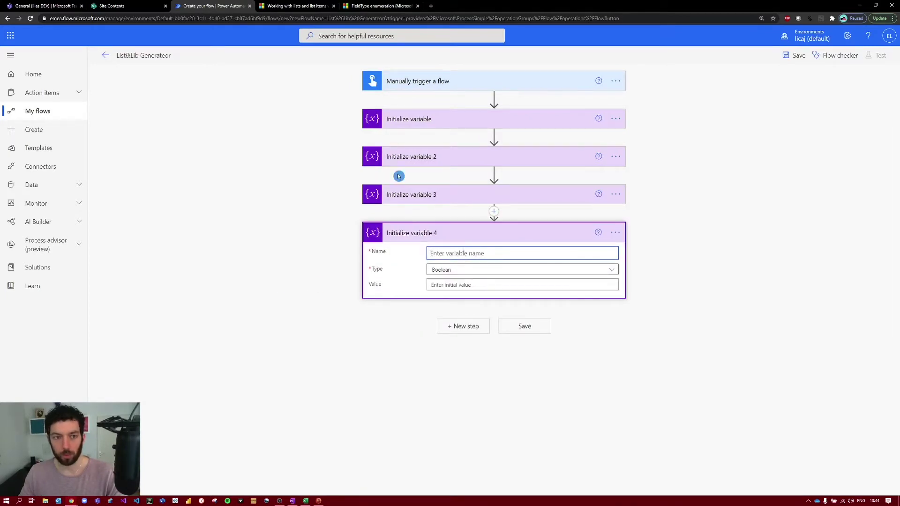
pyautogui.click(117, 4)
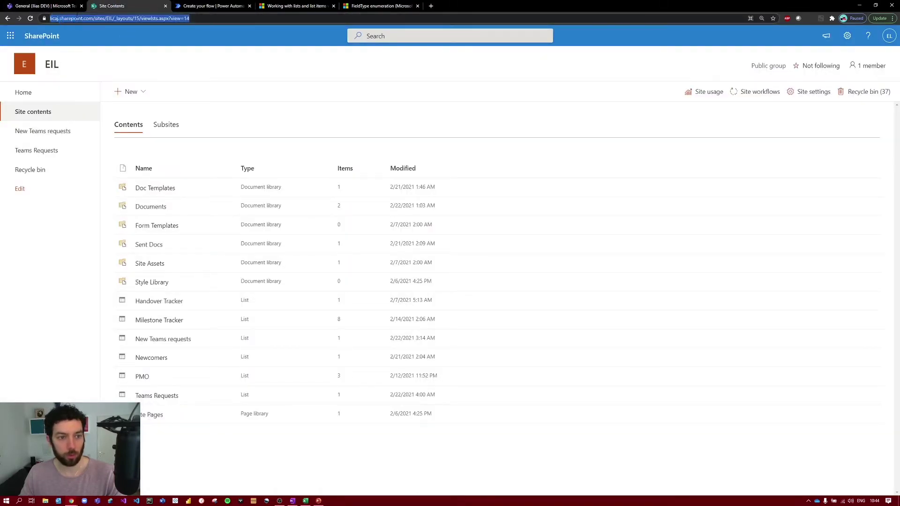
pyautogui.press('Escape')
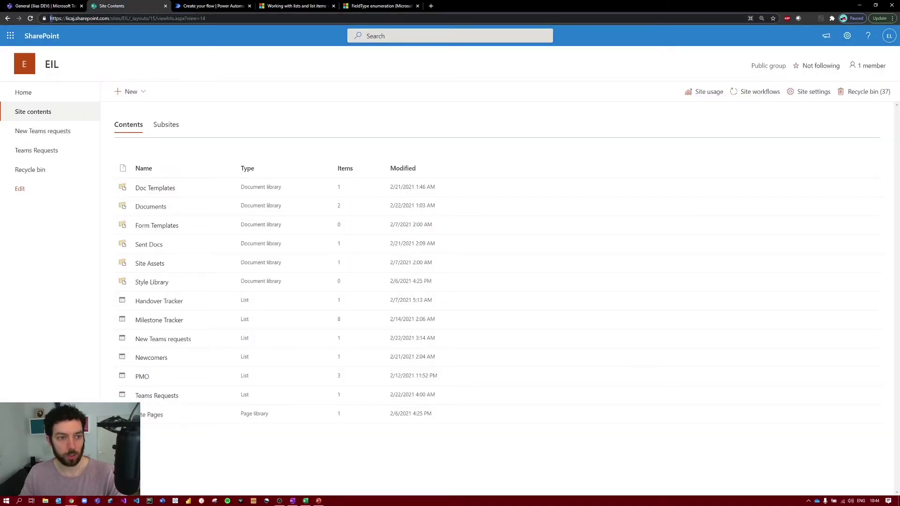
pyautogui.moveTo(50, 18); pyautogui.dragTo(111, 19)
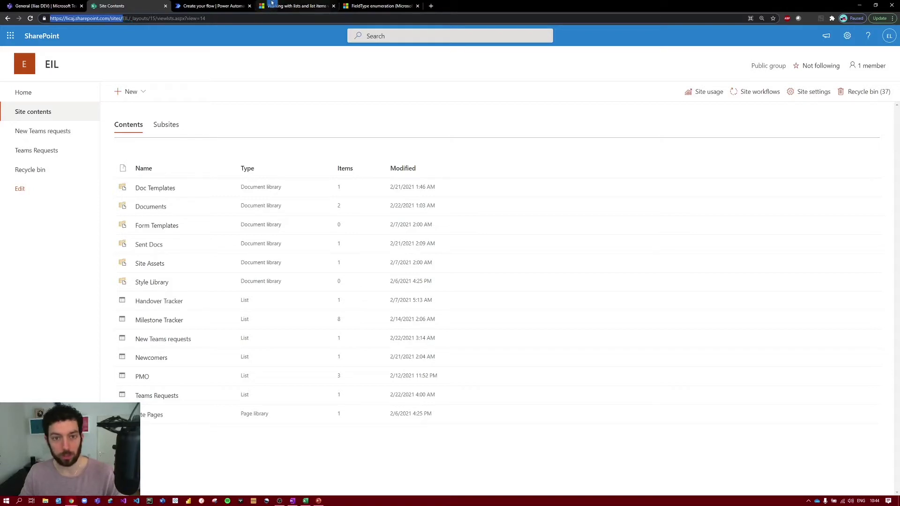
pyautogui.click(223, 3)
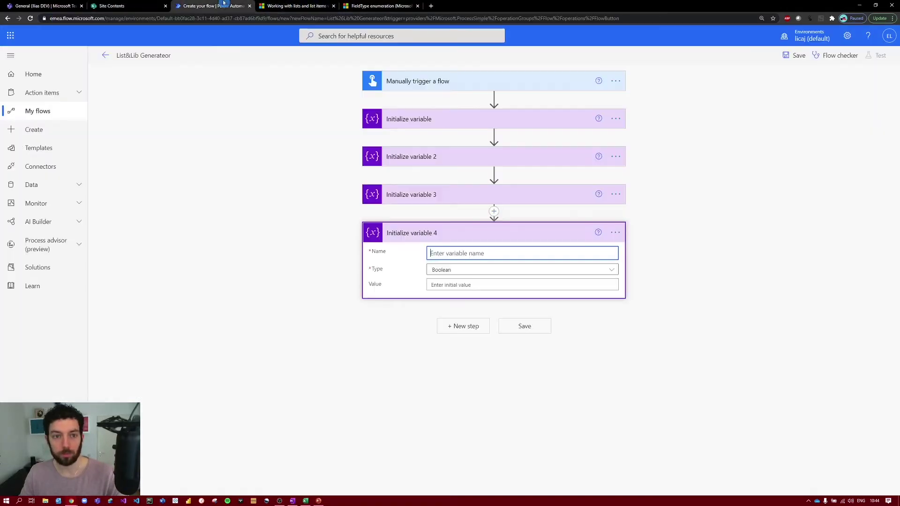
pyautogui.click(446, 285)
pyautogui.write('https://licaj.sharepoint.com/sites/')
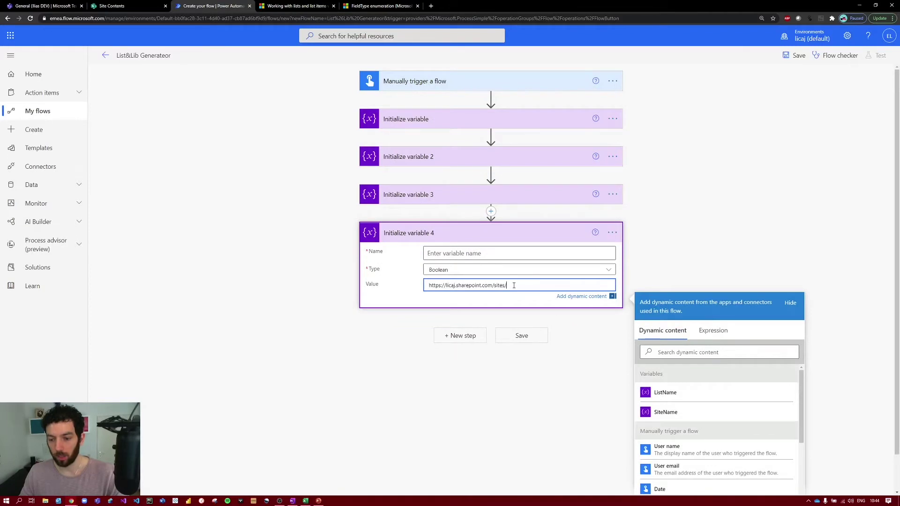
# Step: Append the SiteName variable to the URL in the fourth variable's value, searching the dynamic content for "siten"
pyautogui.click(674, 351)
pyautogui.write('siten')
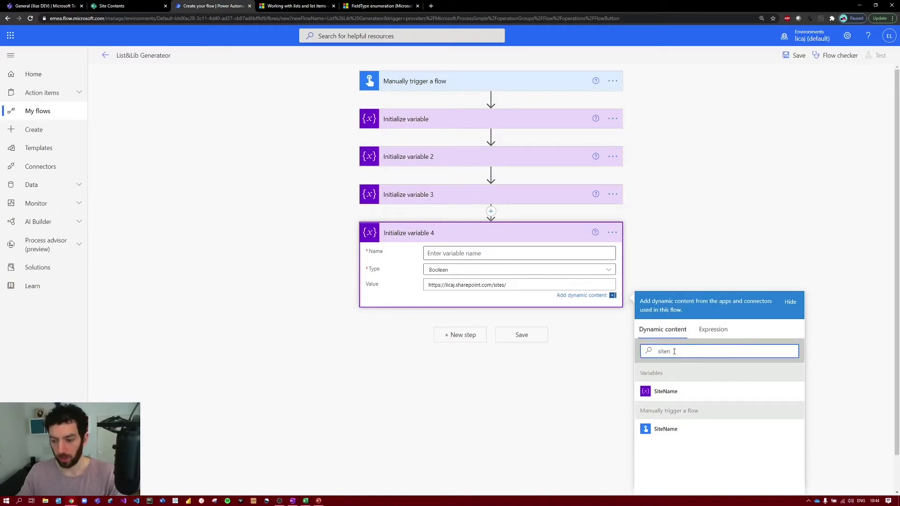
pyautogui.click(677, 392)
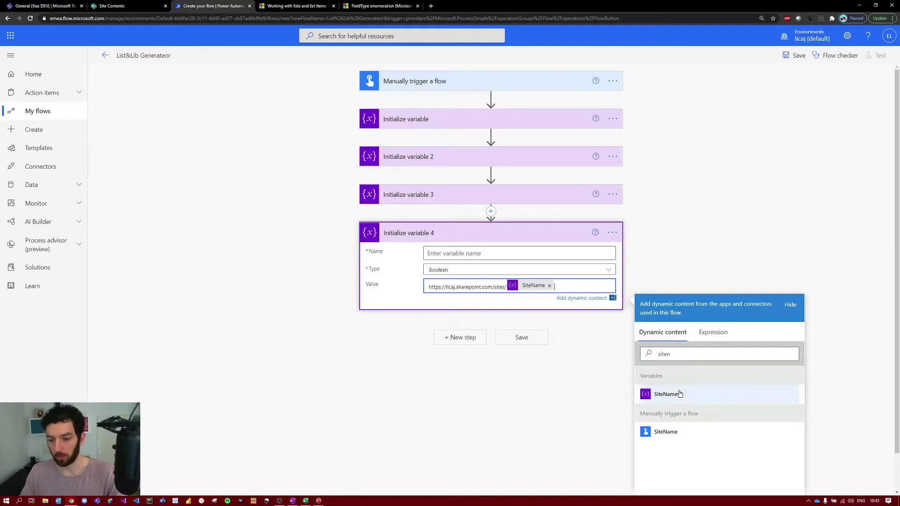
# Step: Name the fourth variable SiteUrl and set its type to String
pyautogui.click(465, 253)
pyautogui.write('SiteU')
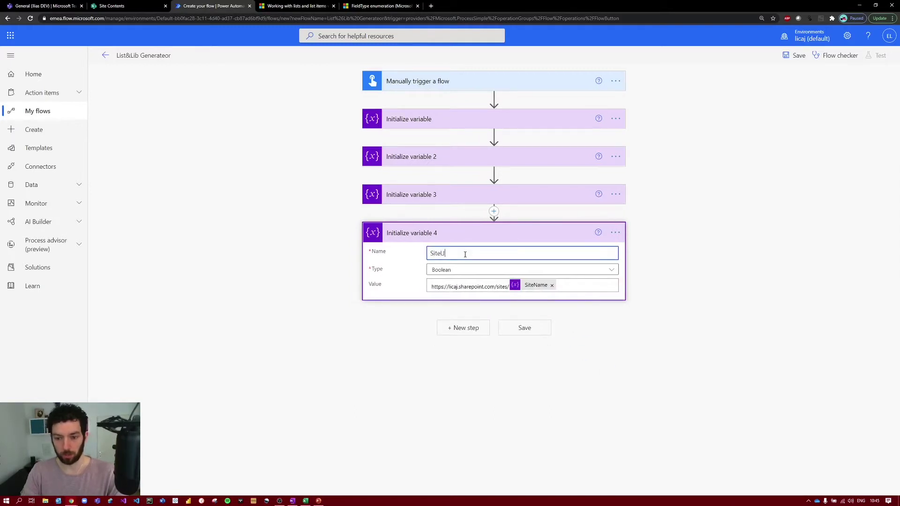
pyautogui.write('rl')
pyautogui.click(468, 269)
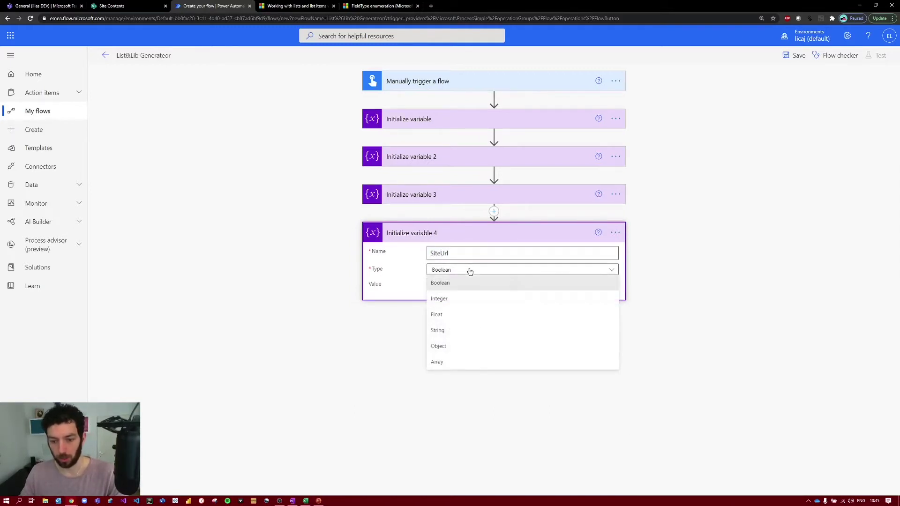
pyautogui.click(451, 330)
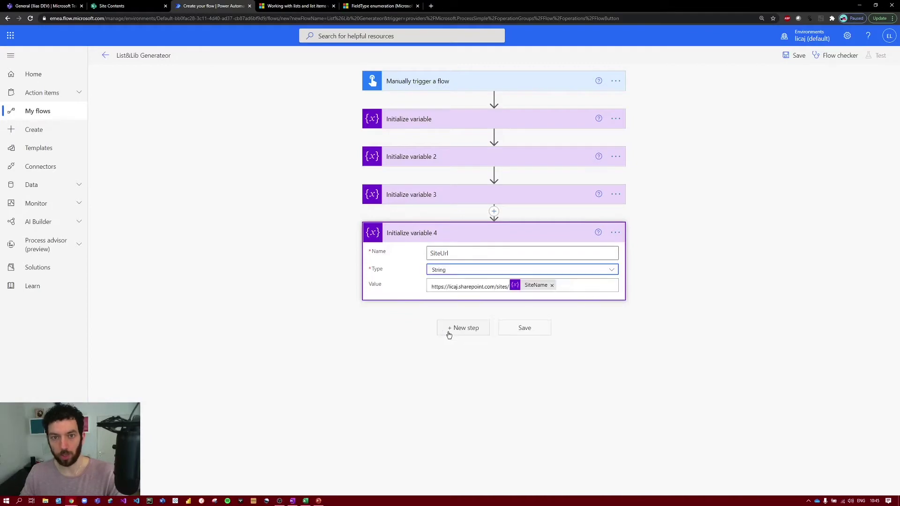
# Step: Add the SharePoint action Send an HTTP request to SharePoint after the SiteUrl variable, searching for "http request to sharepoint"
pyautogui.click(478, 330)
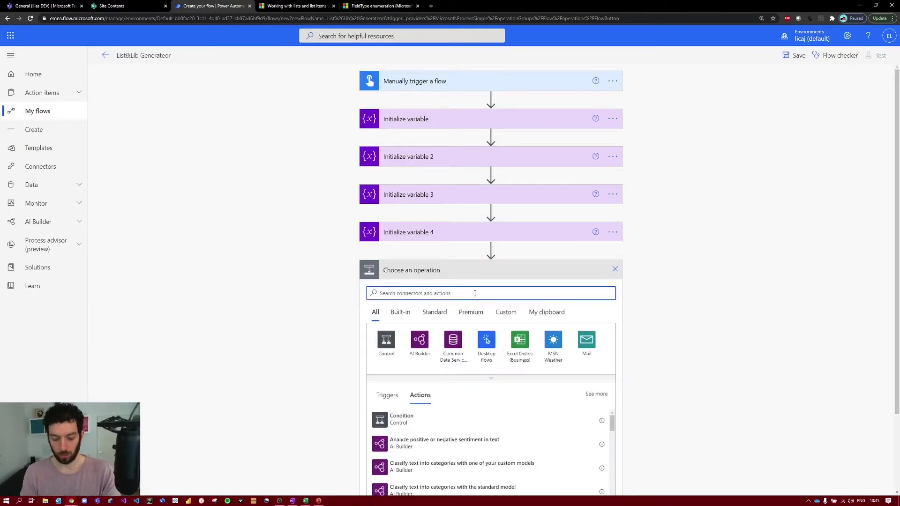
pyautogui.write('http re')
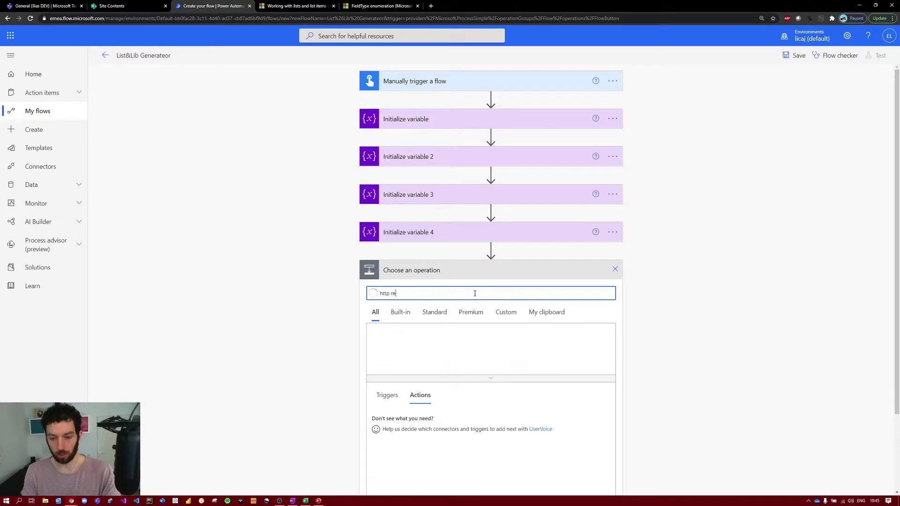
pyautogui.write('quest to sharepo')
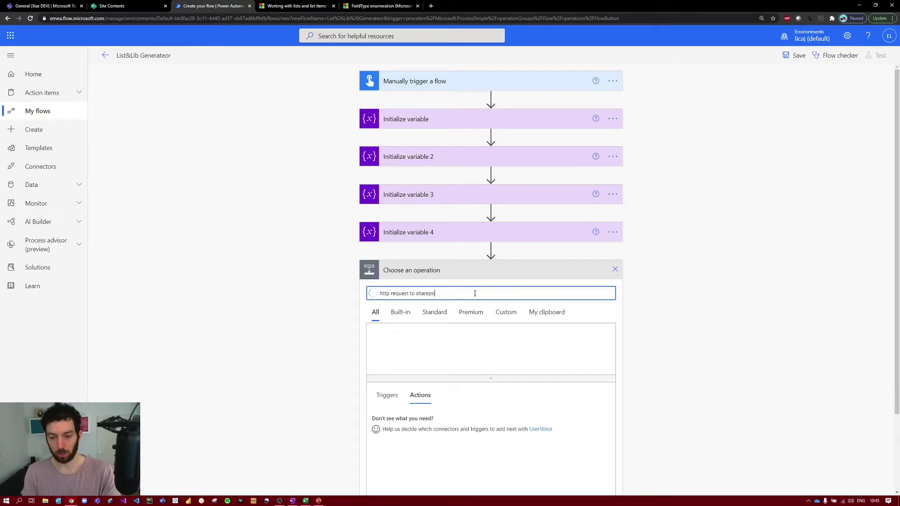
pyautogui.write('int')
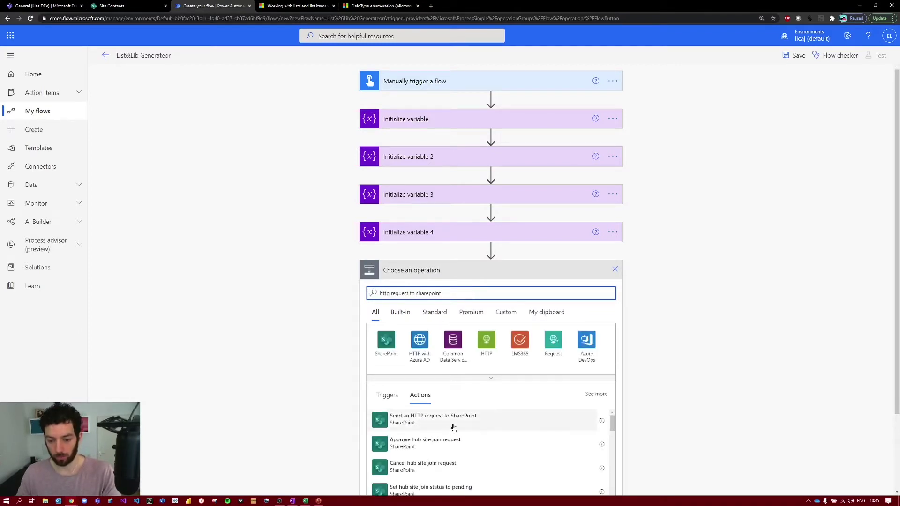
pyautogui.click(454, 428)
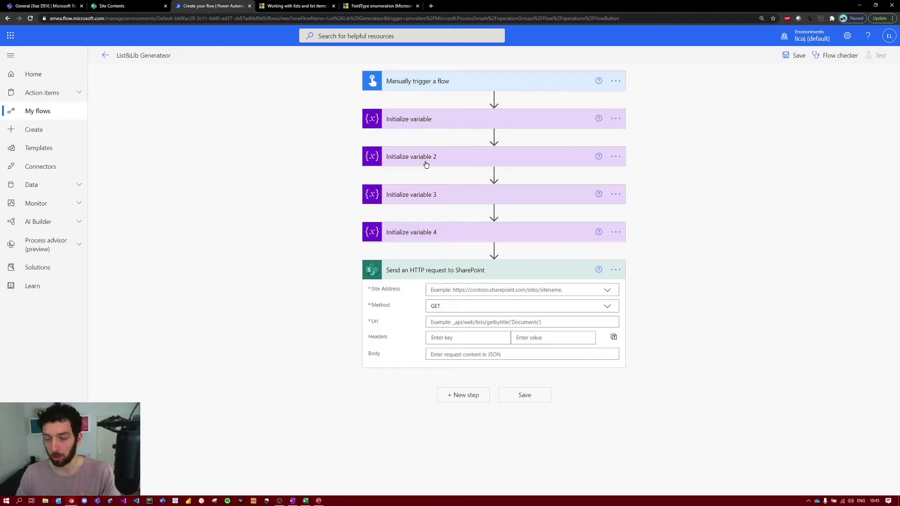
# Step: Rename the first Initialize variable action to Site Name
pyautogui.click(535, 126)
pyautogui.click(615, 119)
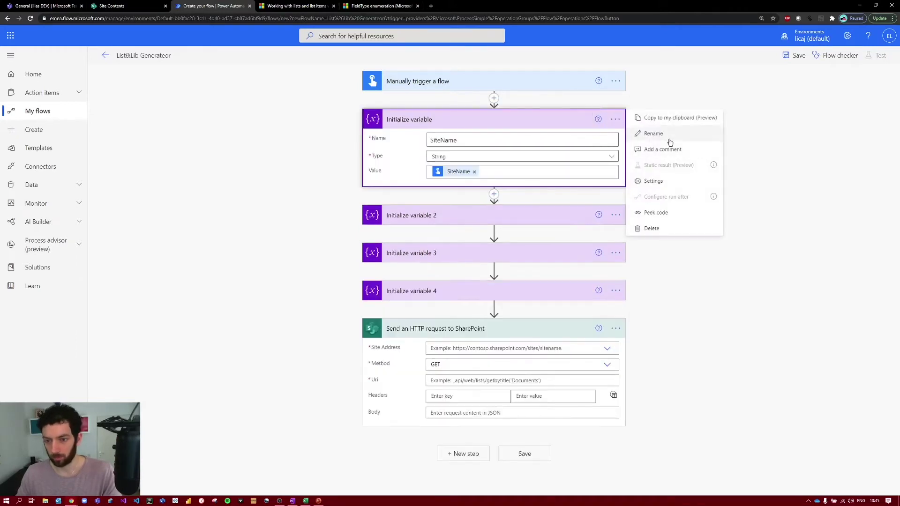
pyautogui.click(669, 135)
pyautogui.write('Site Name')
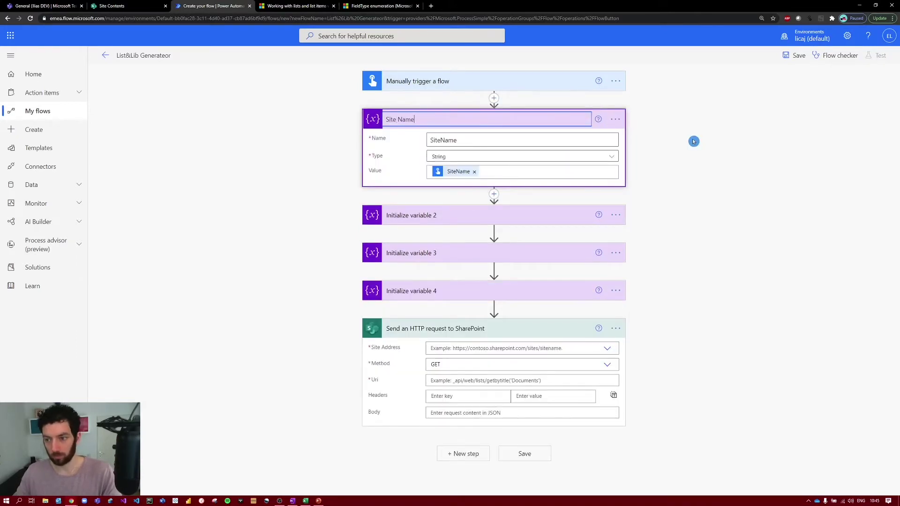
pyautogui.click(693, 138)
# Step: Rename the Initialize variable 2 action to List Name
pyautogui.click(605, 215)
pyautogui.click(613, 214)
pyautogui.click(649, 228)
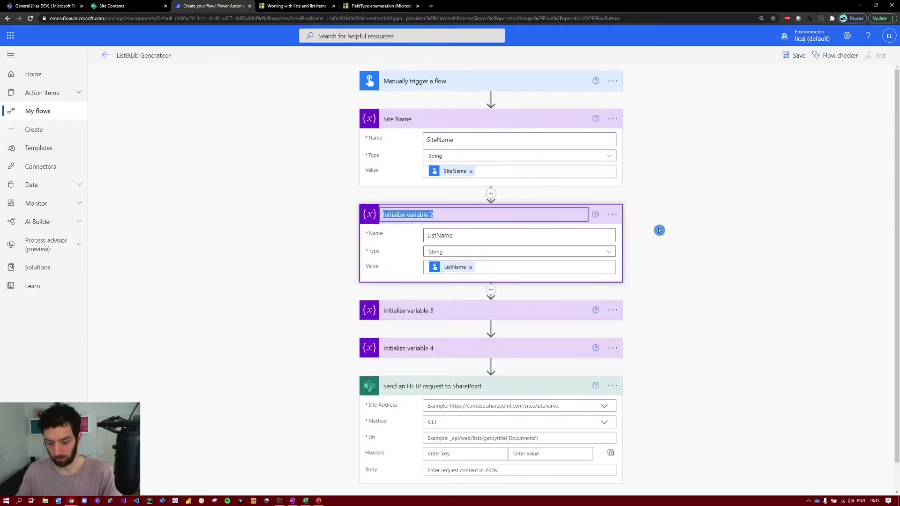
pyautogui.write('List Name')
pyautogui.click(659, 230)
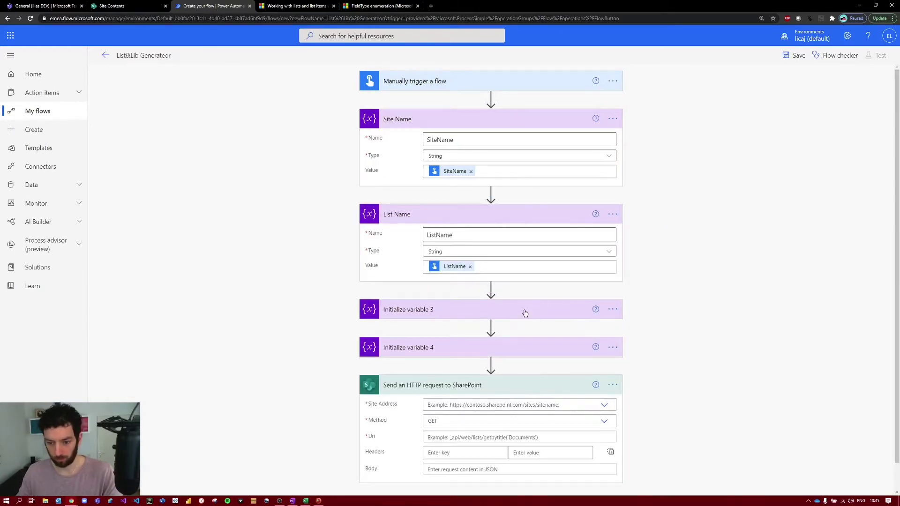
# Step: Enter LibraryName as the variable name in the Initialize variable 3 action
pyautogui.click(524, 310)
pyautogui.click(528, 260)
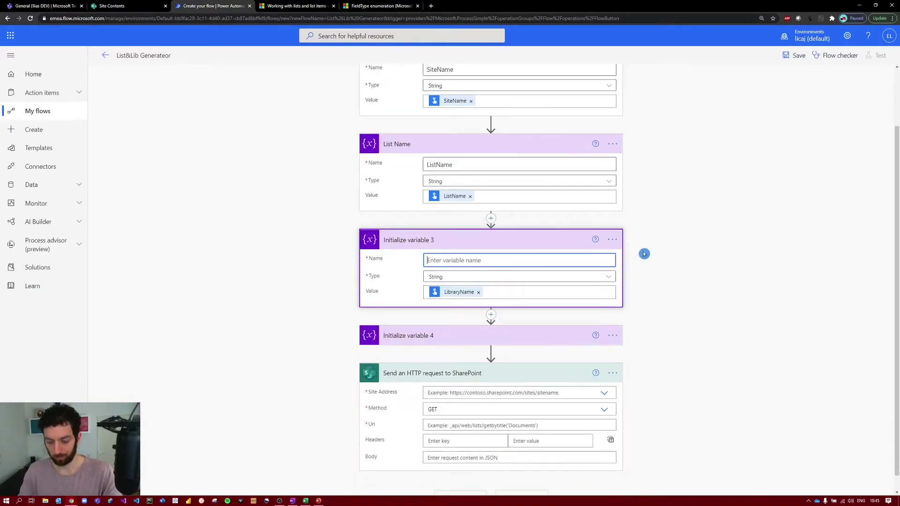
pyautogui.write('Library Name')
pyautogui.press('BackSpace')
pyautogui.press('BackSpace')
pyautogui.press('BackSpace')
pyautogui.press('BackSpace')
pyautogui.press('BackSpace')
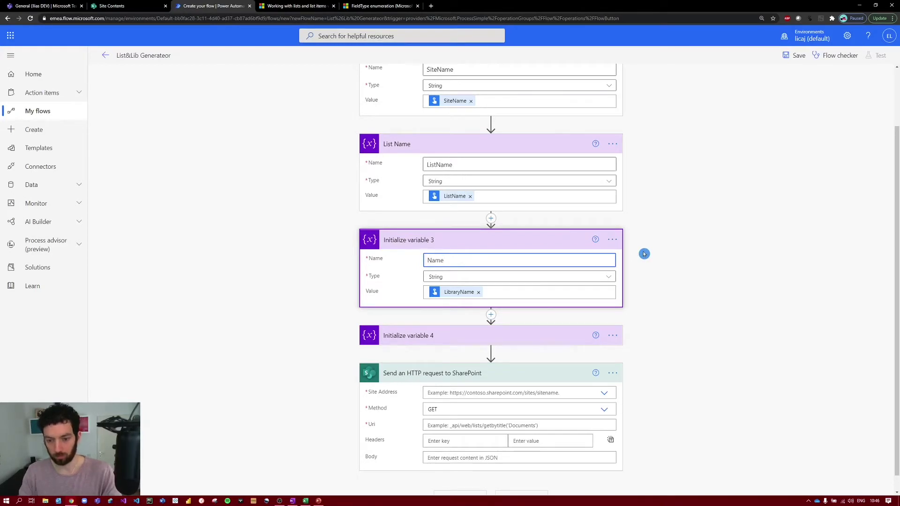
pyautogui.write('Name')
# Step: Rename the Initialize variable 3 action to Library Name, reusing the copied variable name with a space inserted
pyautogui.hotkey('ctrl', 'a')
pyautogui.hotkey('ctrl', 'c')
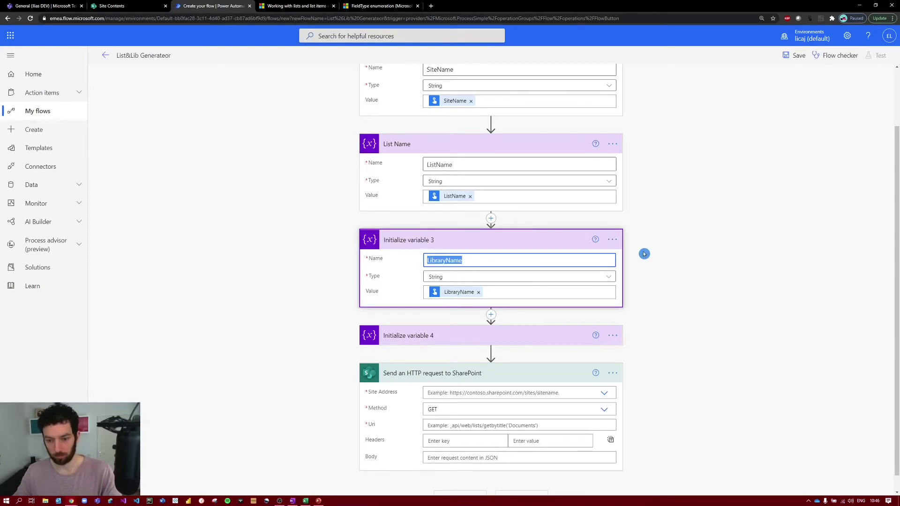
pyautogui.click(612, 239)
pyautogui.click(607, 252)
pyautogui.hotkey('ctrl', 'v')
pyautogui.press('Left')
pyautogui.press('Left')
pyautogui.press('Left')
pyautogui.press('Return')
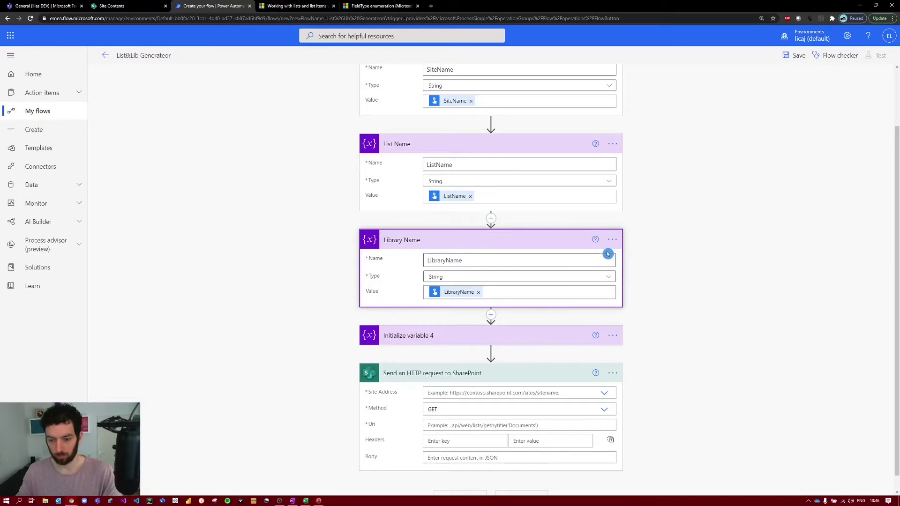
# Step: Rename the Initialize variable 4 action to Site Url
pyautogui.click(584, 334)
pyautogui.click(611, 335)
pyautogui.click(649, 351)
pyautogui.write('S')
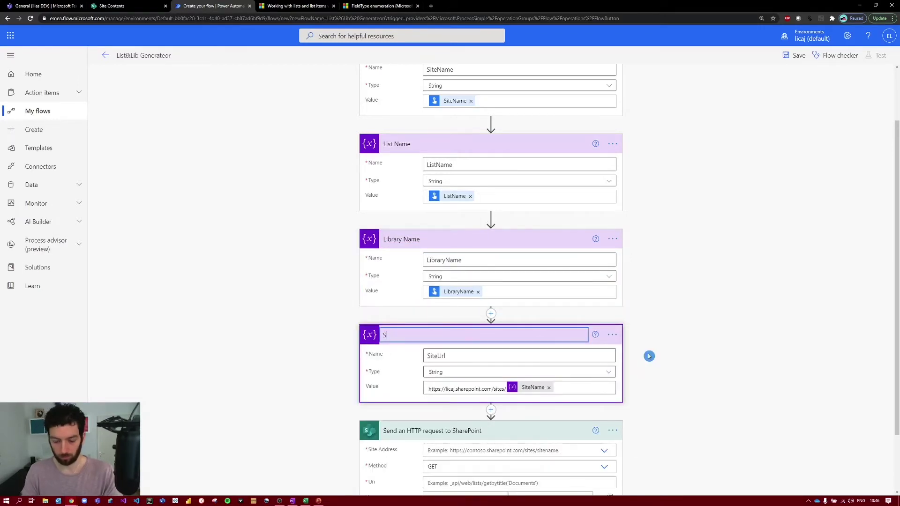
pyautogui.write('ite Url')
pyautogui.click(664, 347)
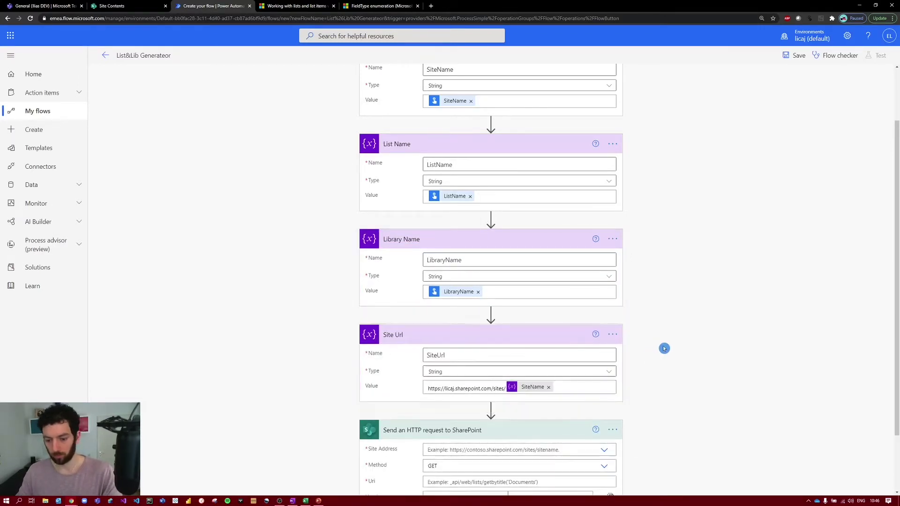
# Step: Collapse the Library Name, Site Url, List Name and Site Name variable actions
pyautogui.scroll(-3, 649, 335)
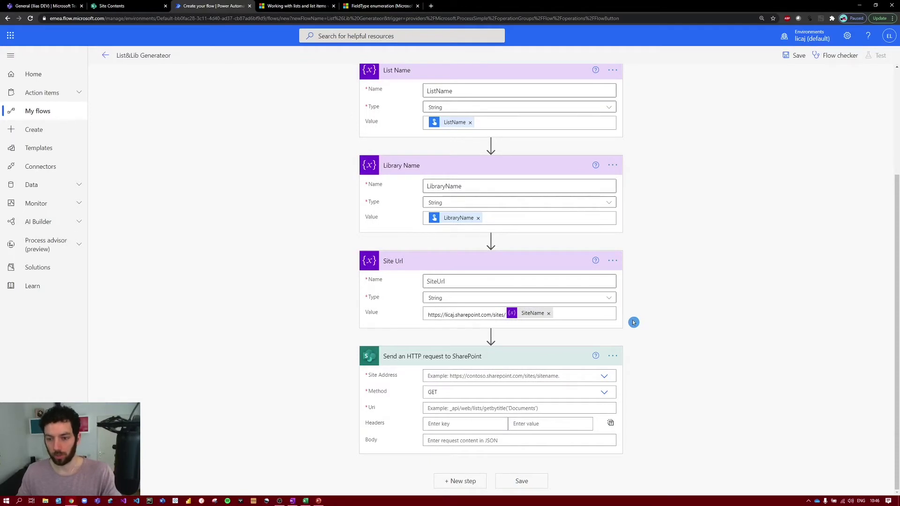
pyautogui.click(553, 167)
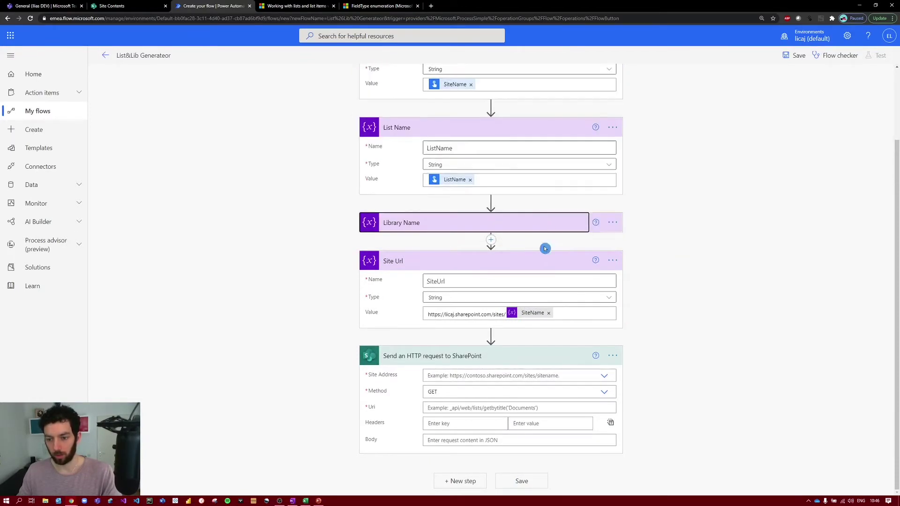
pyautogui.click(543, 261)
pyautogui.click(532, 183)
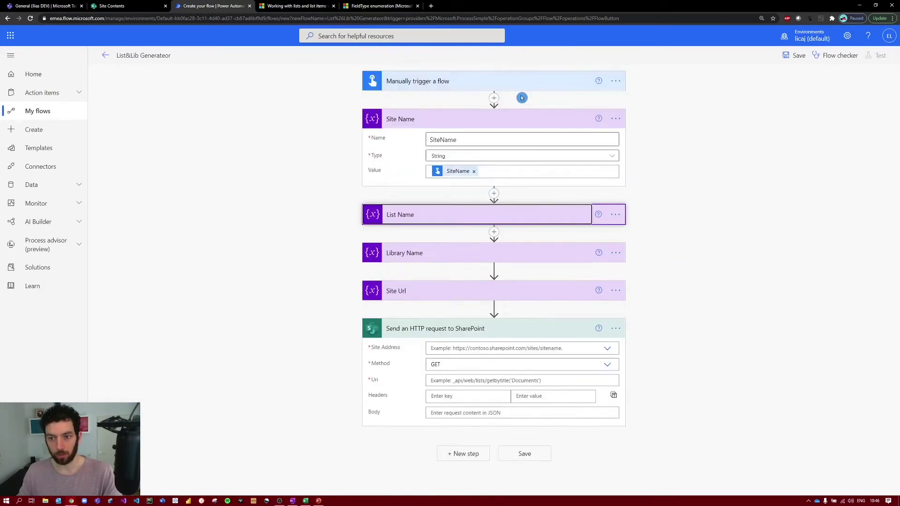
pyautogui.click(519, 119)
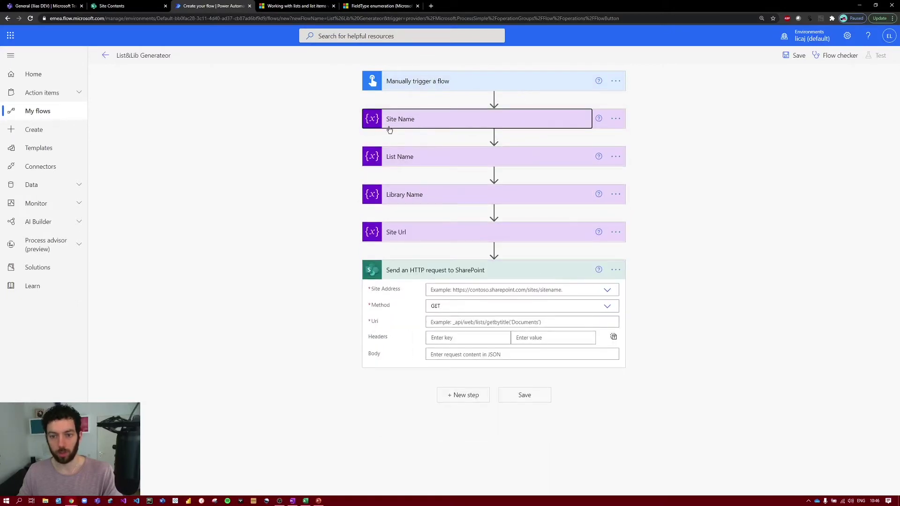
# Step: Set the HTTP request's site address to the SiteUrl variable as a custom value and its method to POST
pyautogui.click(493, 286)
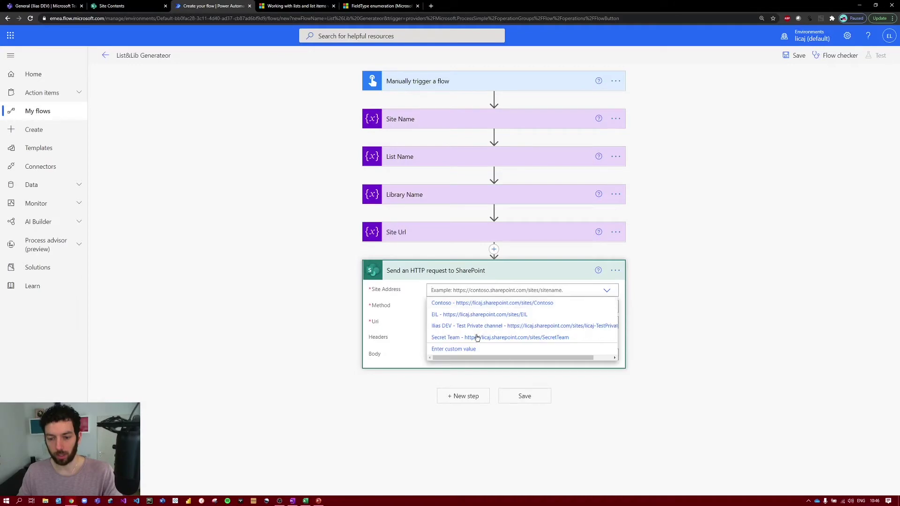
pyautogui.click(468, 353)
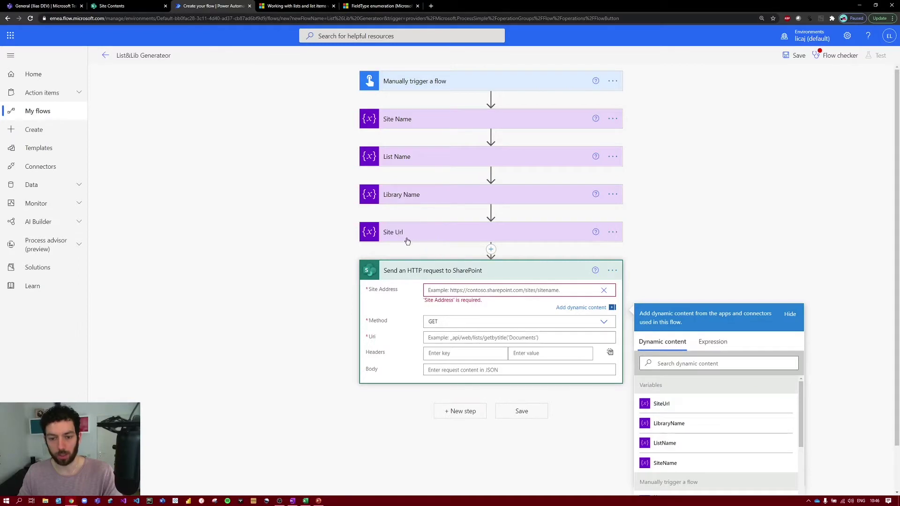
pyautogui.click(675, 403)
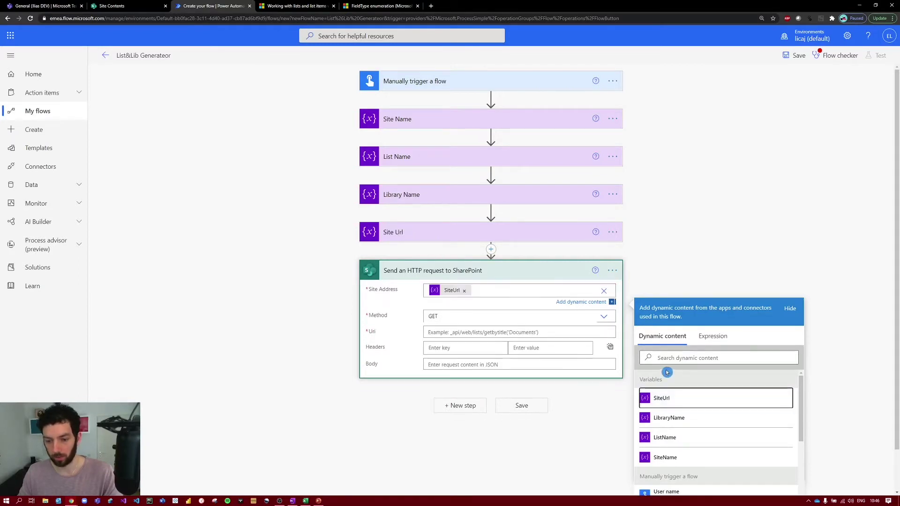
pyautogui.click(462, 308)
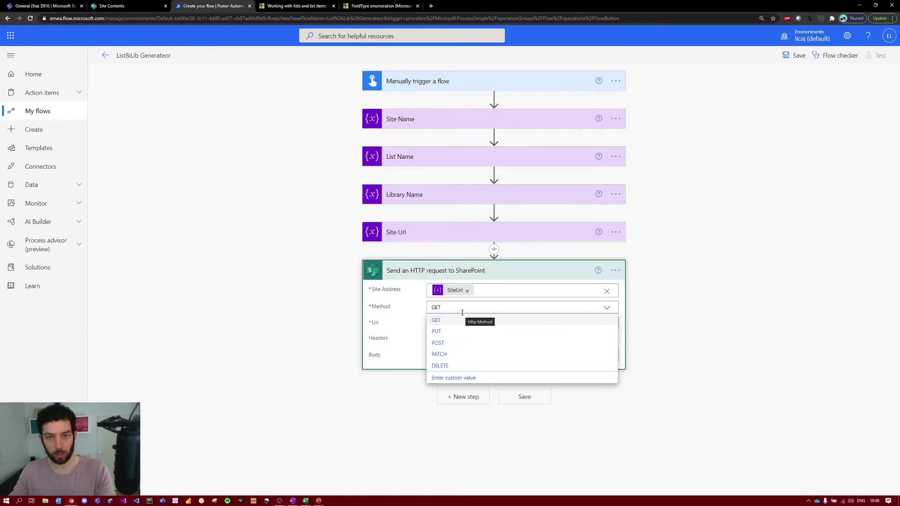
pyautogui.click(450, 344)
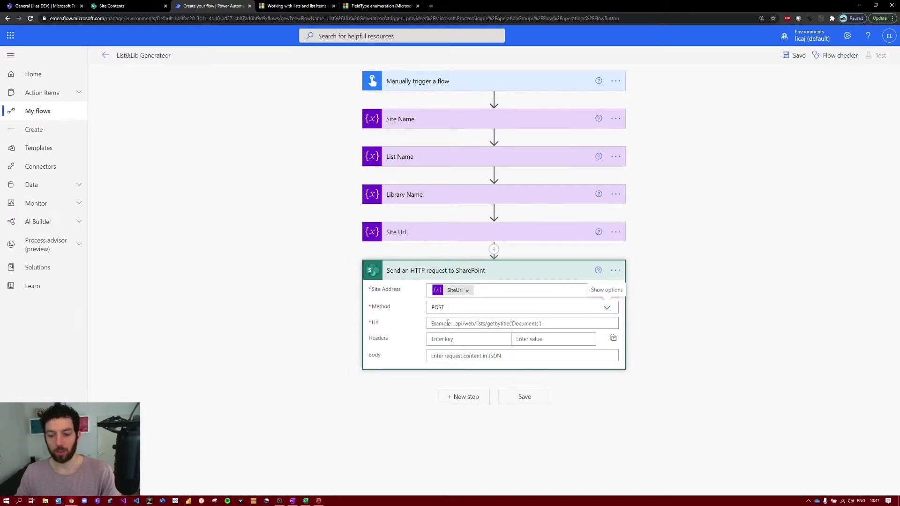
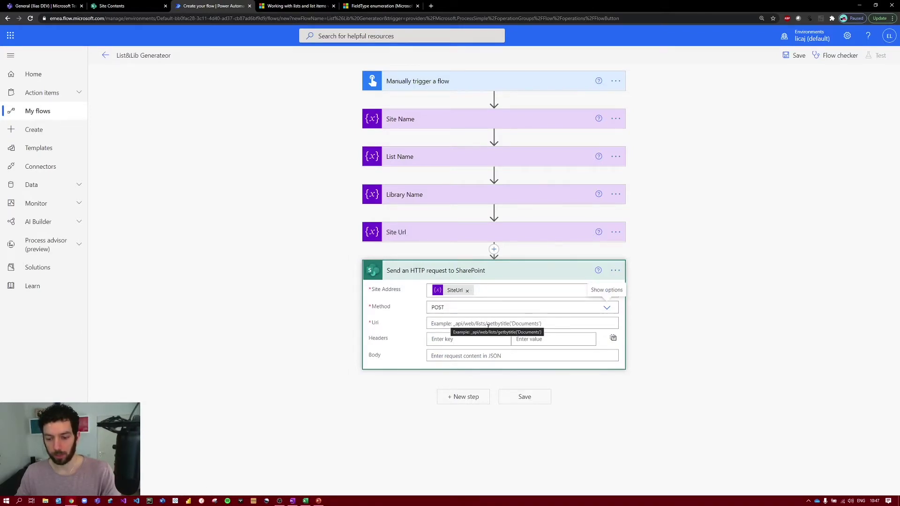
# Step: Copy /_api/web/lists from the create-a-list example in the Microsoft REST documentation and enter it as the HTTP request's Uri in Power Automate
pyautogui.click(297, 5)
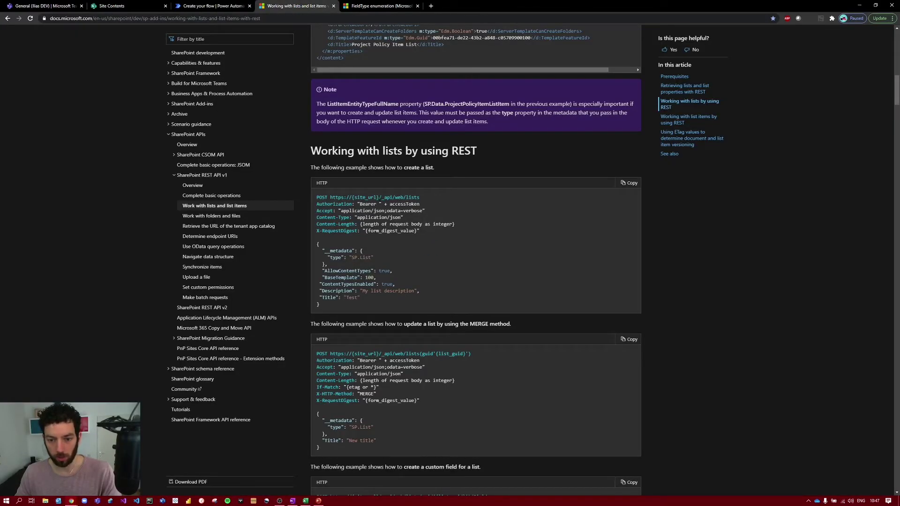
pyautogui.moveTo(349, 197); pyautogui.dragTo(379, 197)
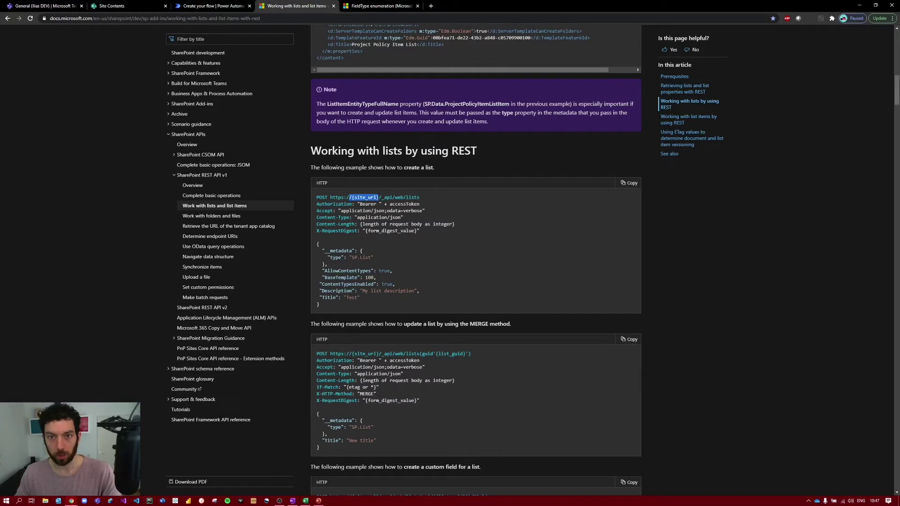
pyautogui.click(391, 197)
pyautogui.moveTo(378, 198); pyautogui.dragTo(418, 197)
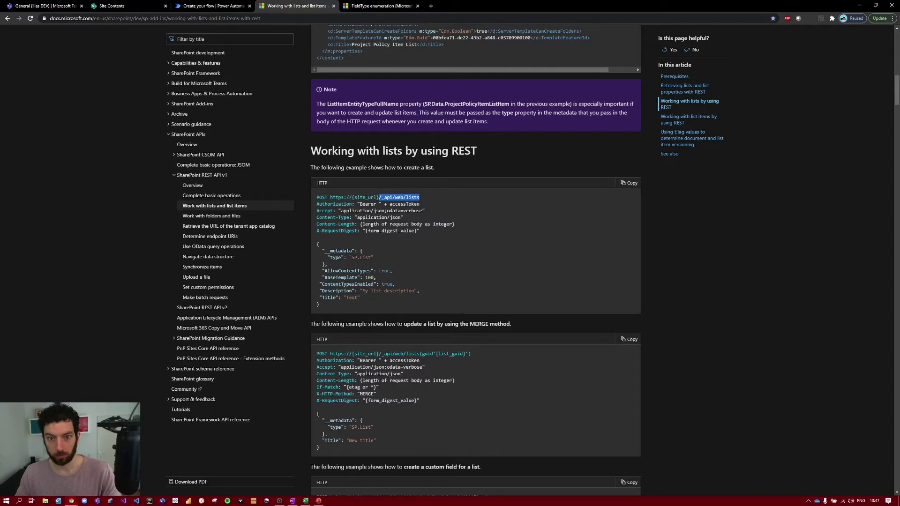
pyautogui.click(234, 6)
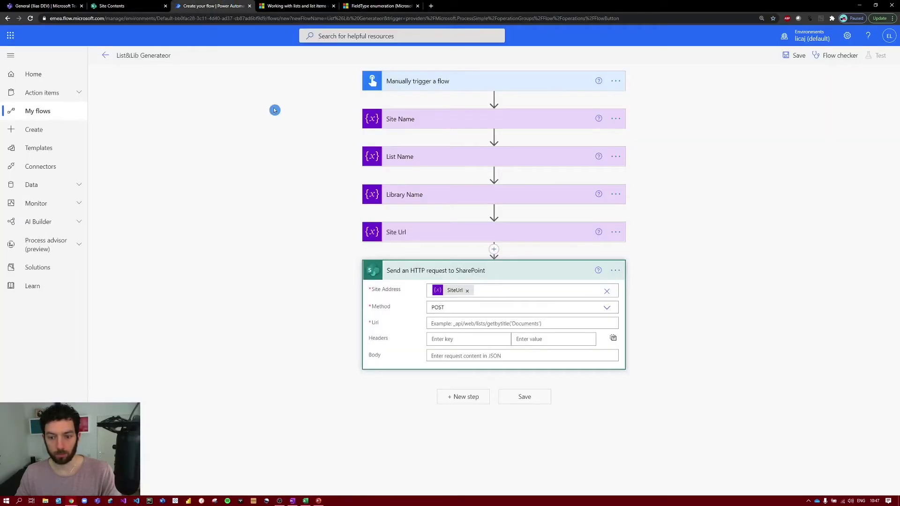
pyautogui.click(485, 293)
pyautogui.click(486, 329)
pyautogui.write('/_api/web/lists')
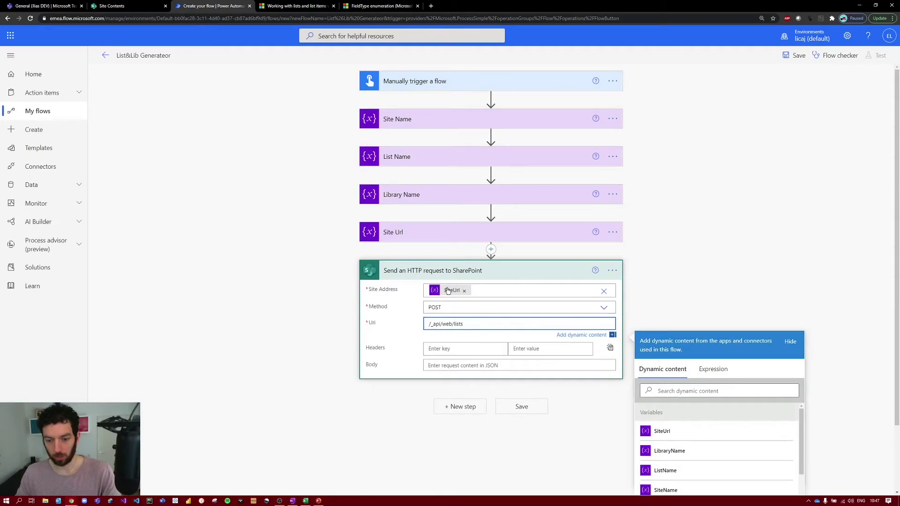
pyautogui.moveTo(429, 325); pyautogui.dragTo(467, 325)
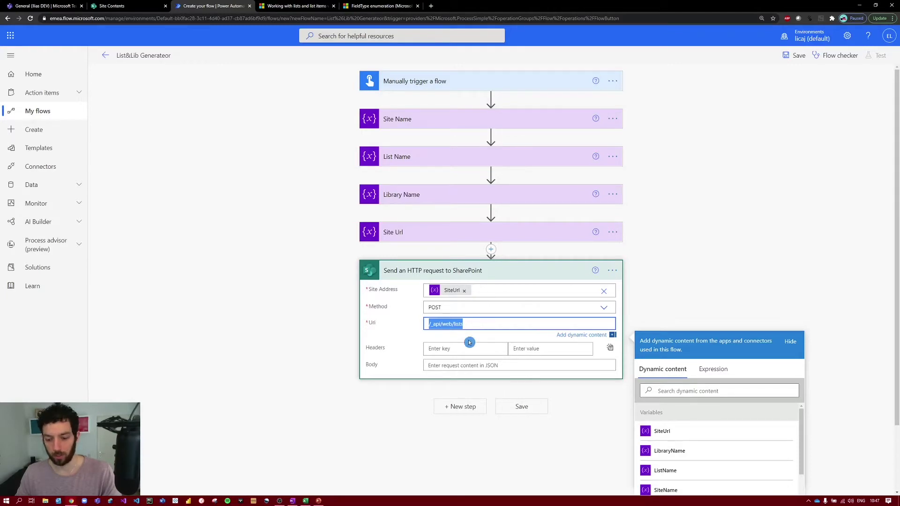
# Step: Add an Accept header to the HTTP request with the value application/json;odata=verbose, copied from the documentation's create-a-list example
pyautogui.click(300, 6)
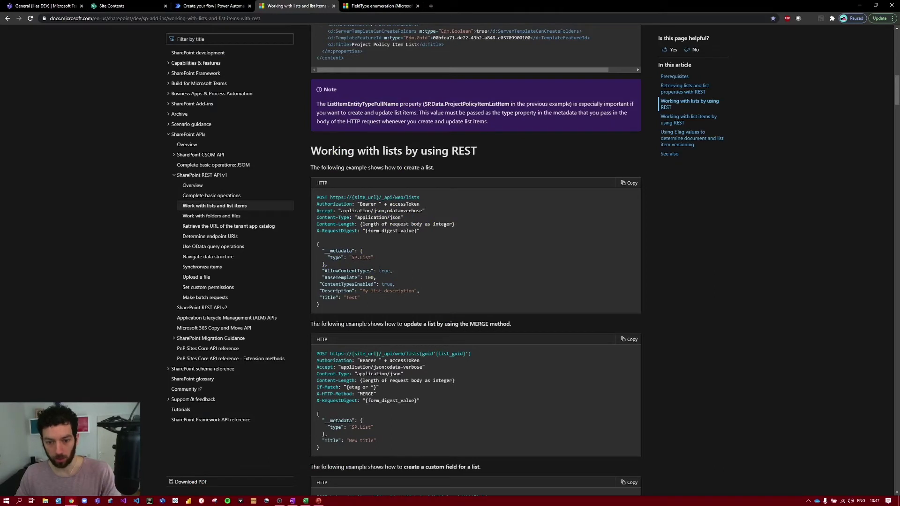
pyautogui.click(385, 215)
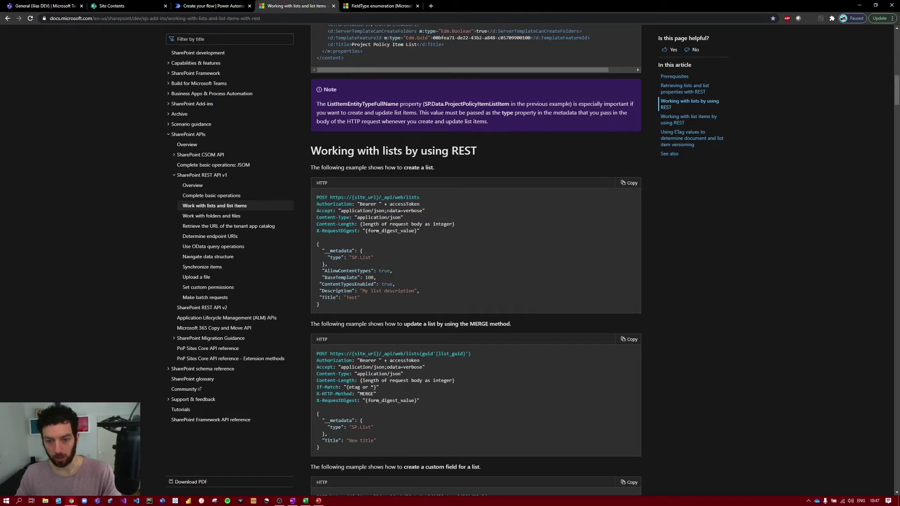
pyautogui.moveTo(423, 210); pyautogui.dragTo(347, 211)
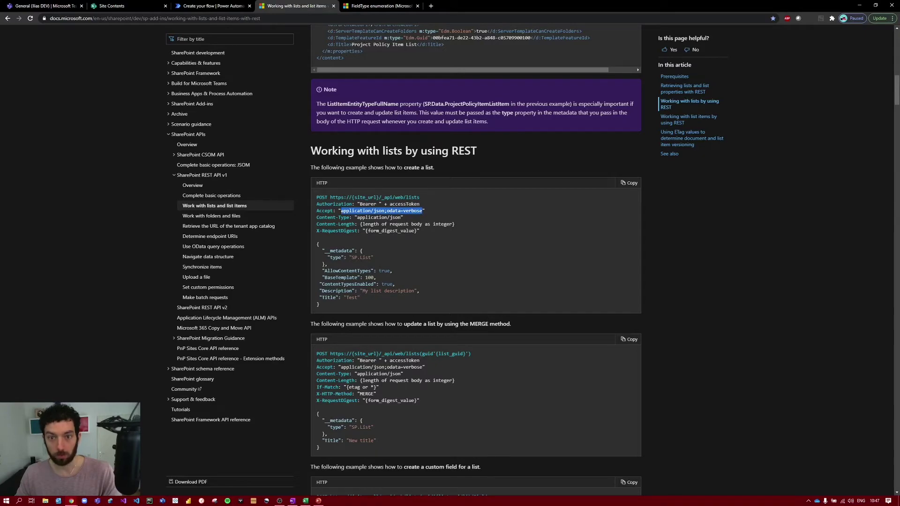
pyautogui.click(213, 6)
pyautogui.click(452, 350)
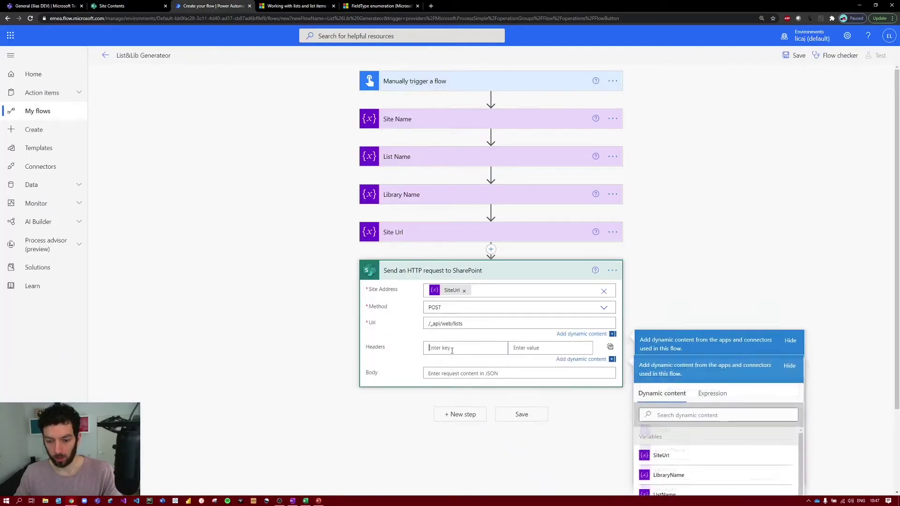
pyautogui.write('Accept')
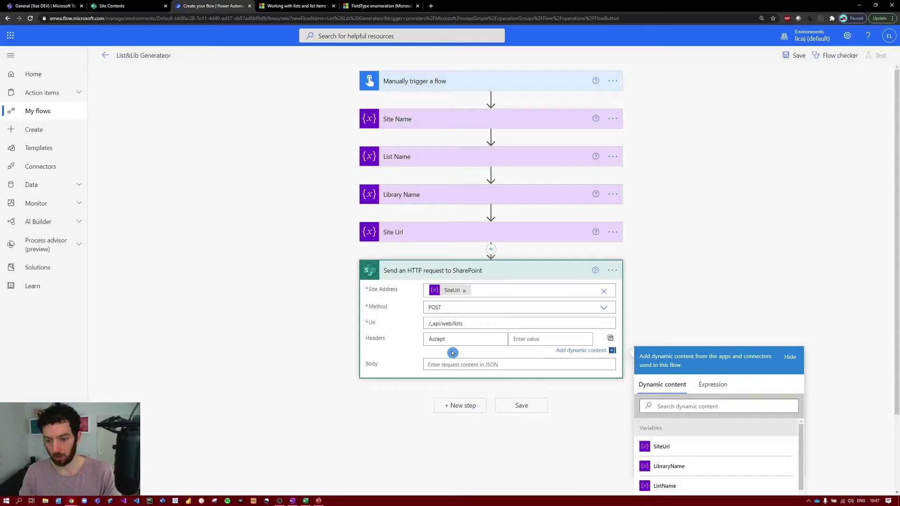
pyautogui.click(525, 337)
pyautogui.write('application/json;odata=verbose')
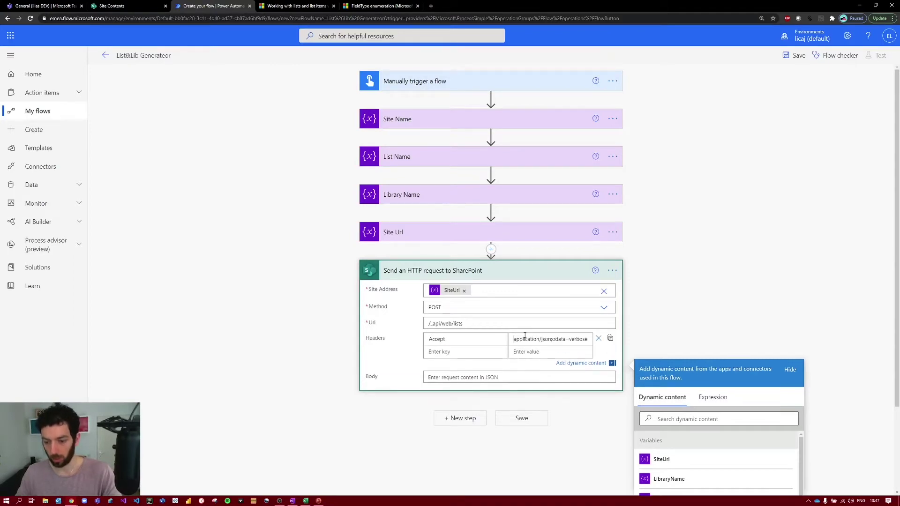
# Step: Copy the Content-Type header name from the documentation's create-a-list example and enter it as the HTTP request's second header key
pyautogui.click(281, 6)
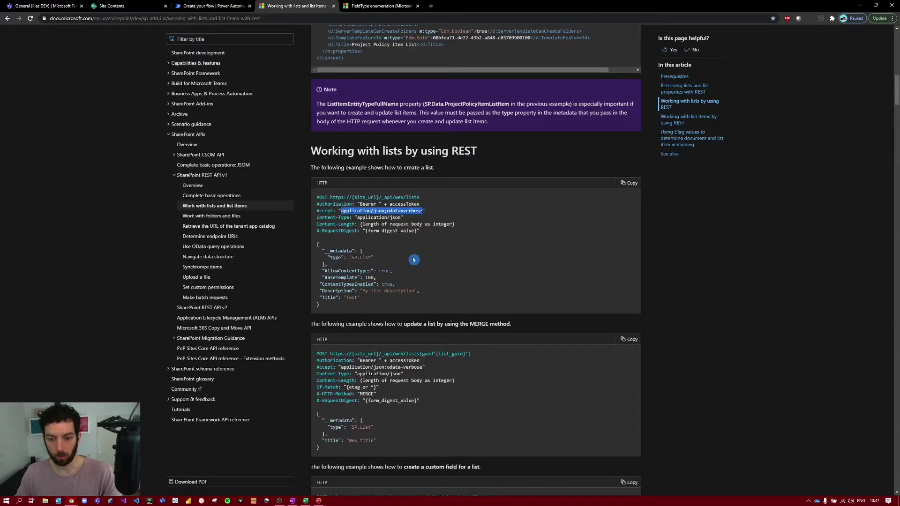
pyautogui.moveTo(317, 218); pyautogui.dragTo(349, 218)
pyautogui.hotkey('ctrl', 'c')
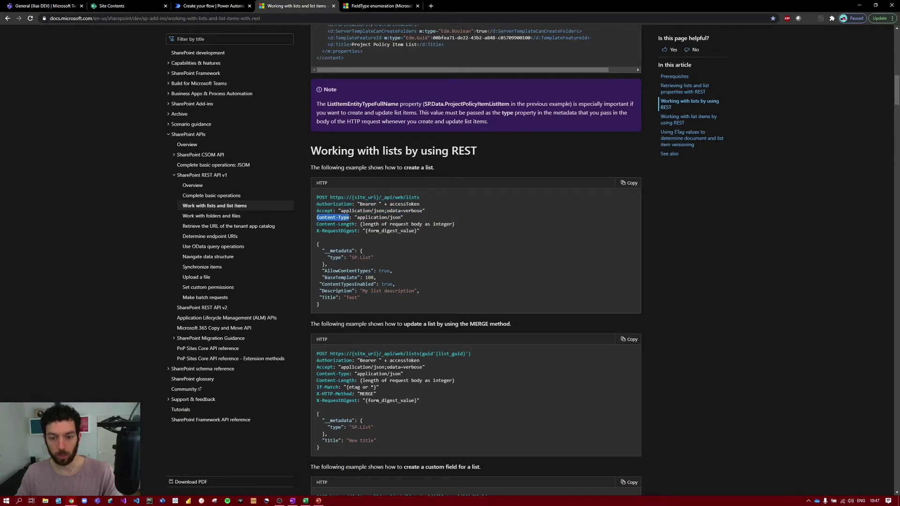
pyautogui.click(213, 6)
pyautogui.hotkey('ctrl', 'v')
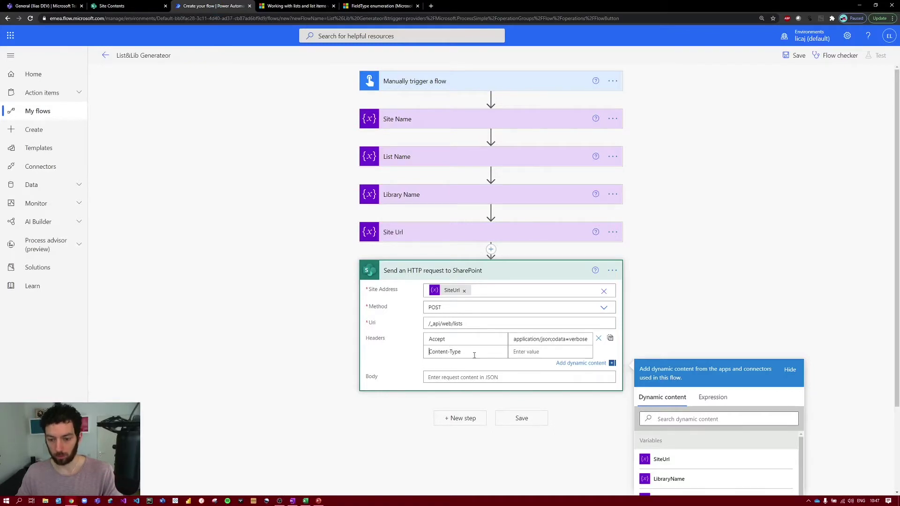
# Step: Set the HTTP request's Content-Type header value to application/json
pyautogui.click(529, 351)
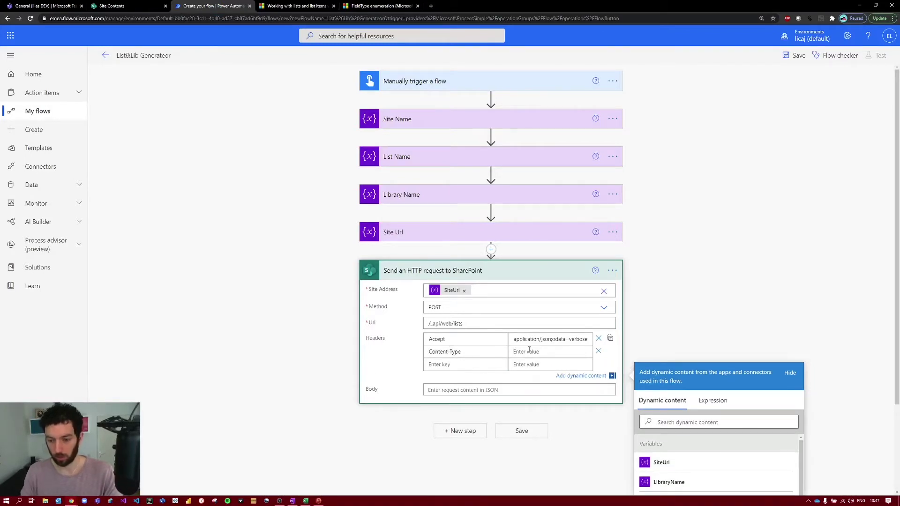
pyautogui.click(532, 339)
pyautogui.moveTo(515, 339); pyautogui.dragTo(550, 339)
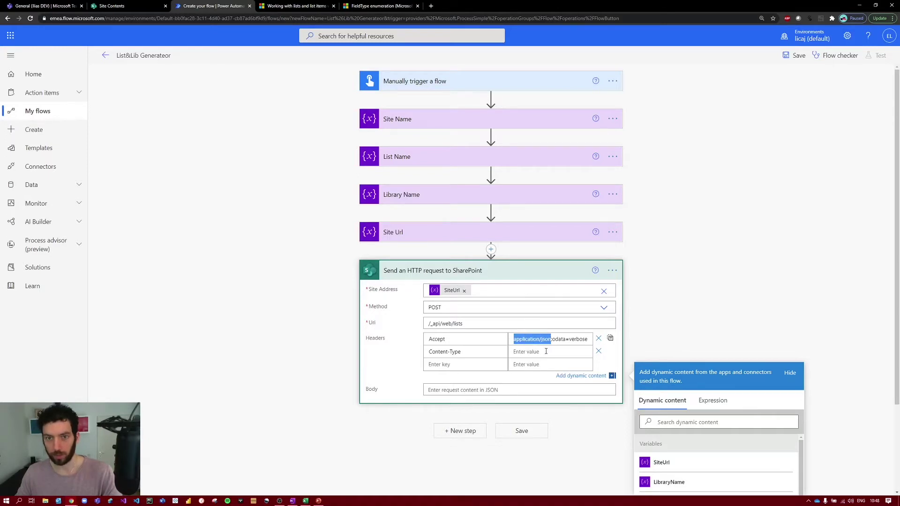
pyautogui.click(527, 355)
pyautogui.write('application/json')
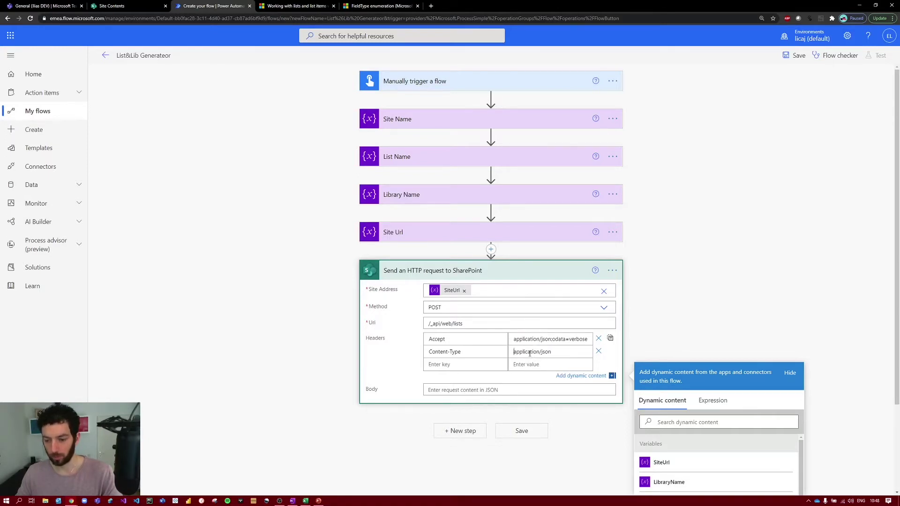
# Step: Copy the JSON body from the documentation's create-a-list example and enter it as the HTTP request's Body in Power Automate
pyautogui.click(461, 390)
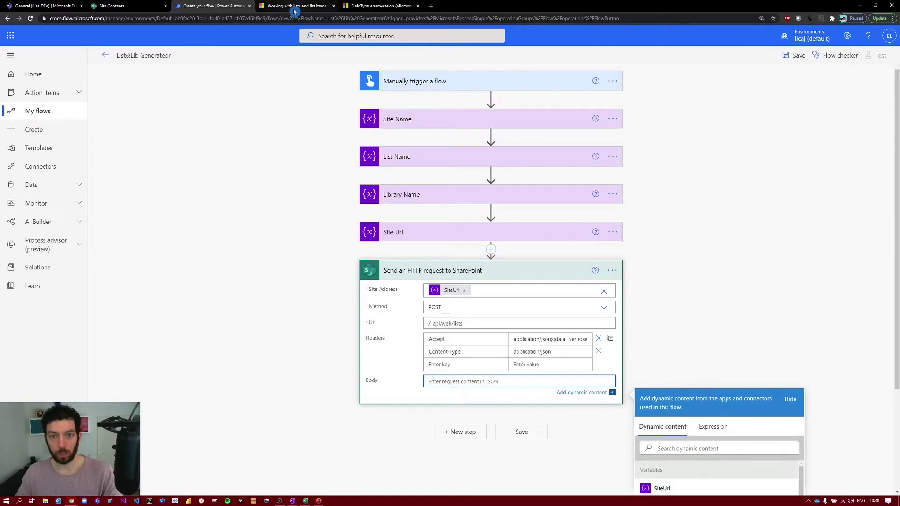
pyautogui.click(295, 6)
pyautogui.click(411, 270)
pyautogui.moveTo(317, 244); pyautogui.dragTo(341, 307)
pyautogui.hotkey('ctrl', 'c')
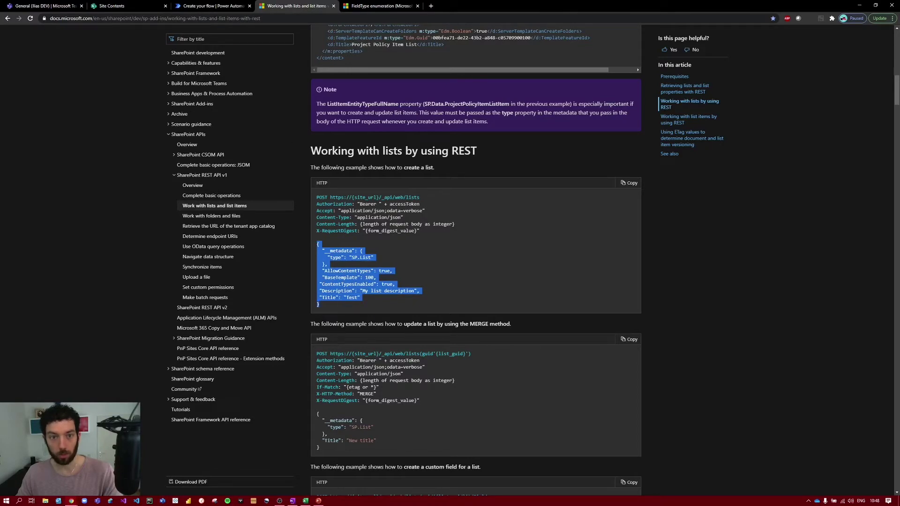
pyautogui.click(213, 6)
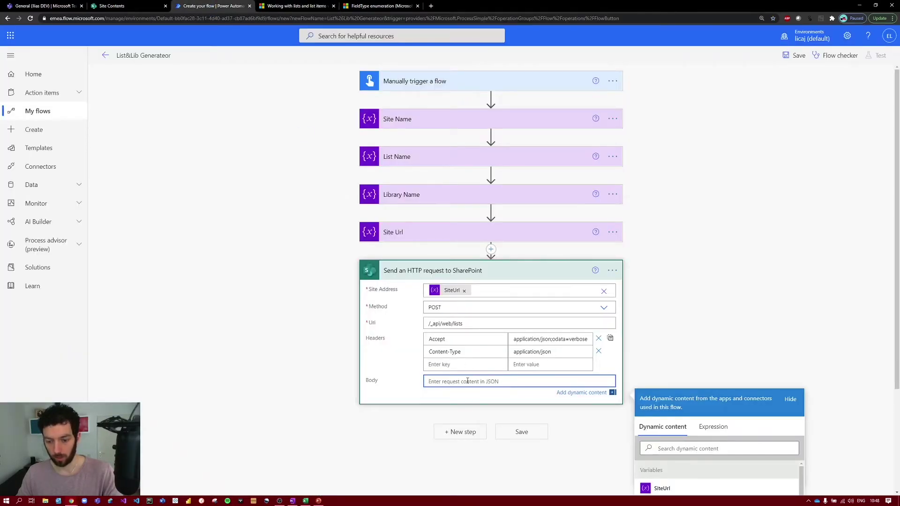
pyautogui.hotkey('ctrl', 'v')
# Step: Examine the body's type, AllowContentTypes, BaseTemplate and ContentTypesEnabled properties, and check the List Name variable's definition
pyautogui.scroll(-2, 608, 349)
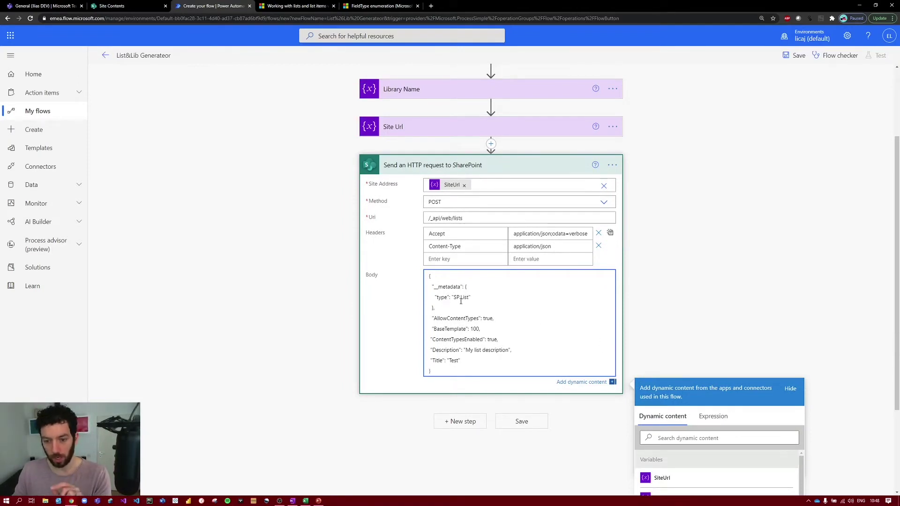
pyautogui.moveTo(452, 298); pyautogui.dragTo(490, 319)
pyautogui.click(461, 317)
pyautogui.click(439, 329)
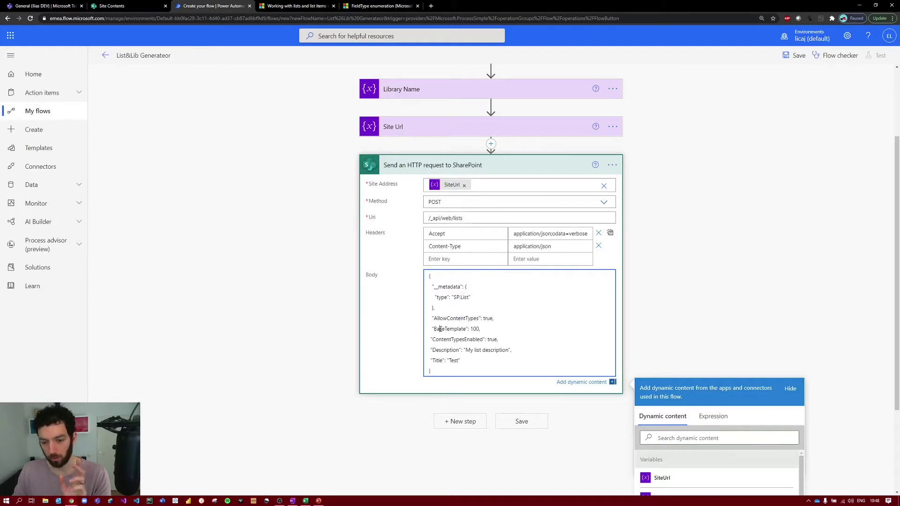
pyautogui.moveTo(471, 328); pyautogui.dragTo(477, 329)
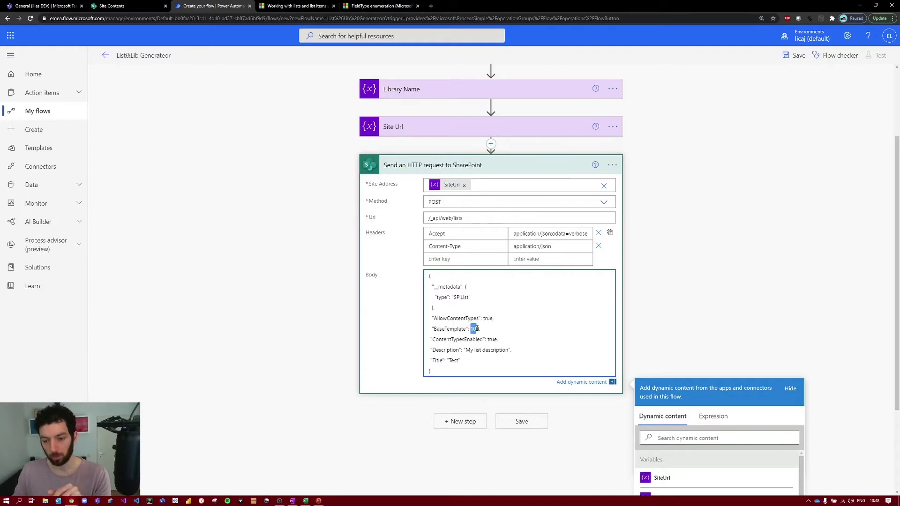
pyautogui.click(481, 334)
pyautogui.moveTo(459, 340); pyautogui.dragTo(497, 339)
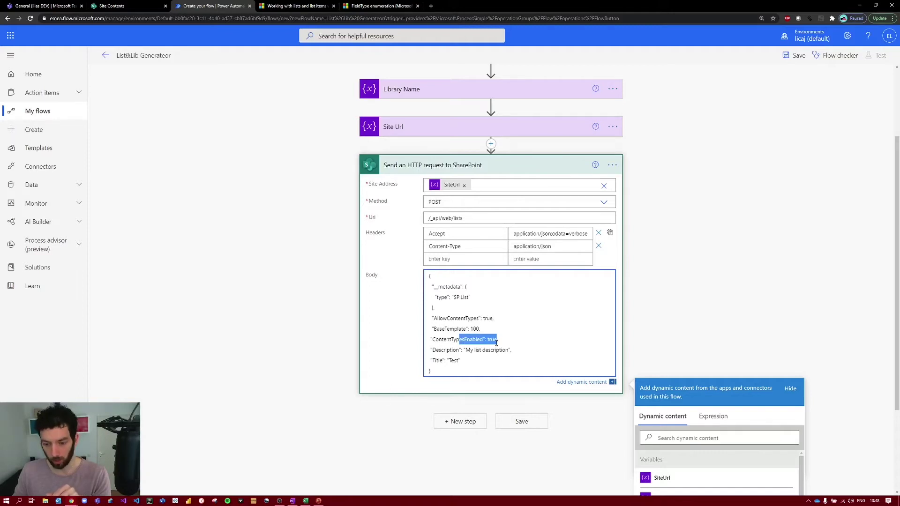
pyautogui.scroll(-1, 463, 342)
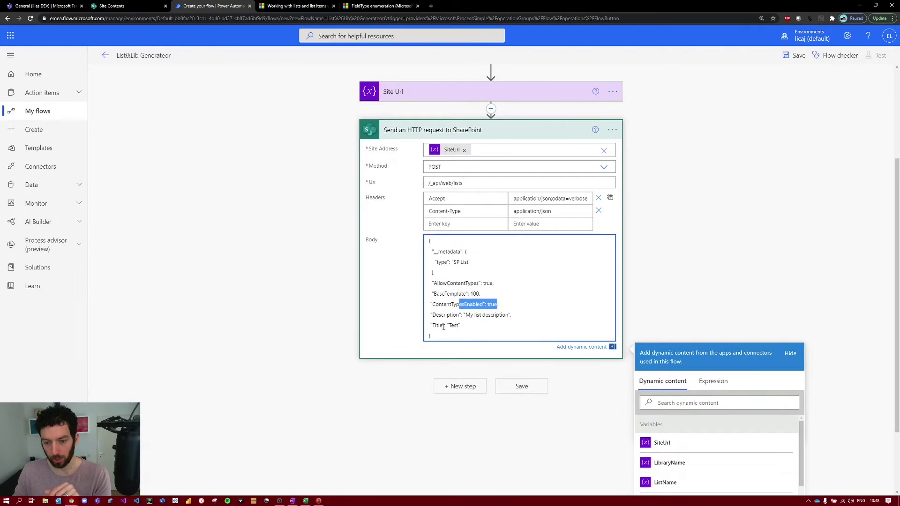
pyautogui.scroll(3, 443, 327)
pyautogui.click(411, 155)
pyautogui.scroll(-1, 422, 159)
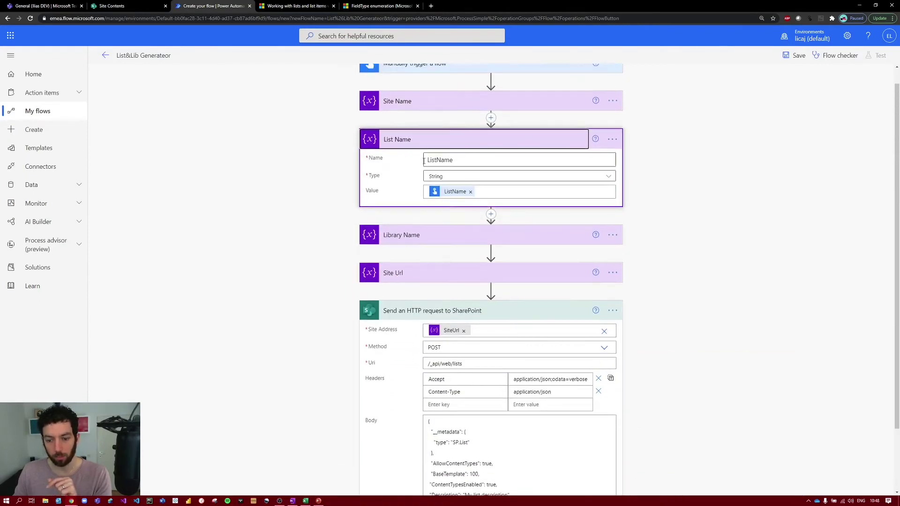
pyautogui.scroll(-2, 424, 161)
# Step: In the request body, replace the Title value "Test" and the words "My list" in the Description with the ListName variable
pyautogui.click(449, 430)
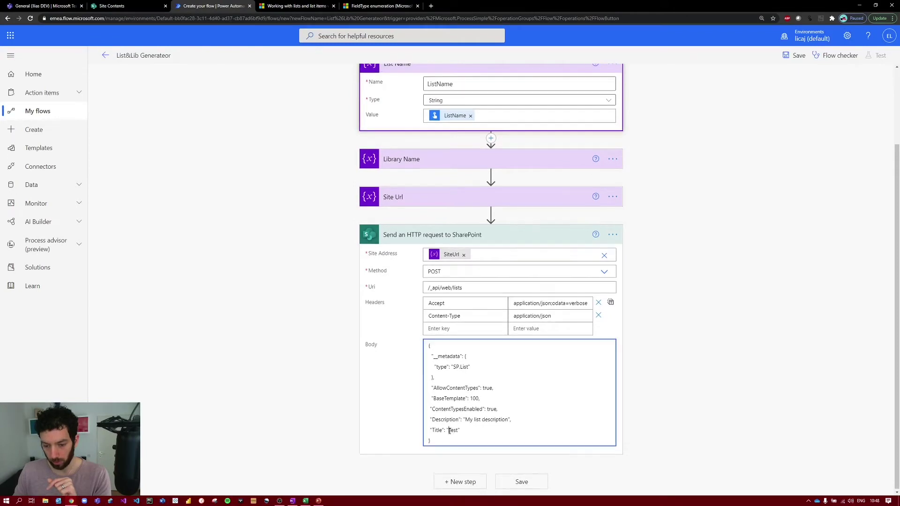
pyautogui.doubleClick(453, 430)
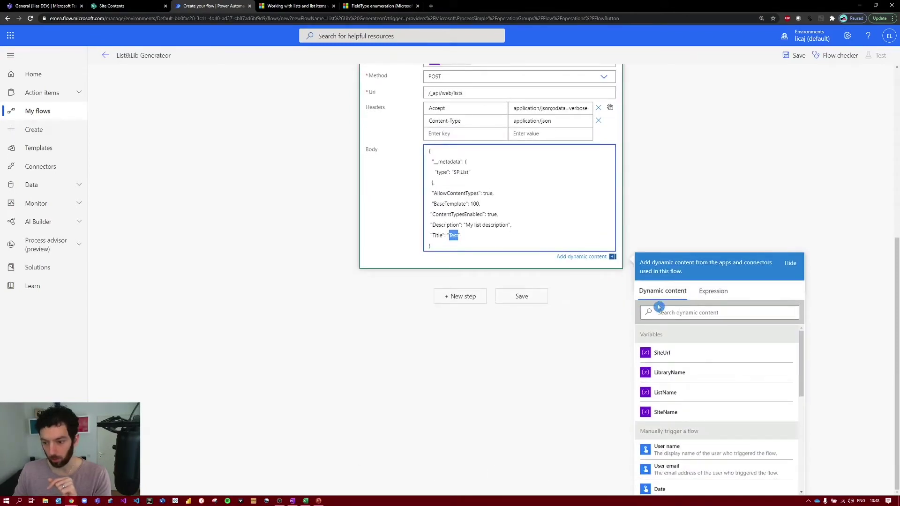
pyautogui.click(675, 307)
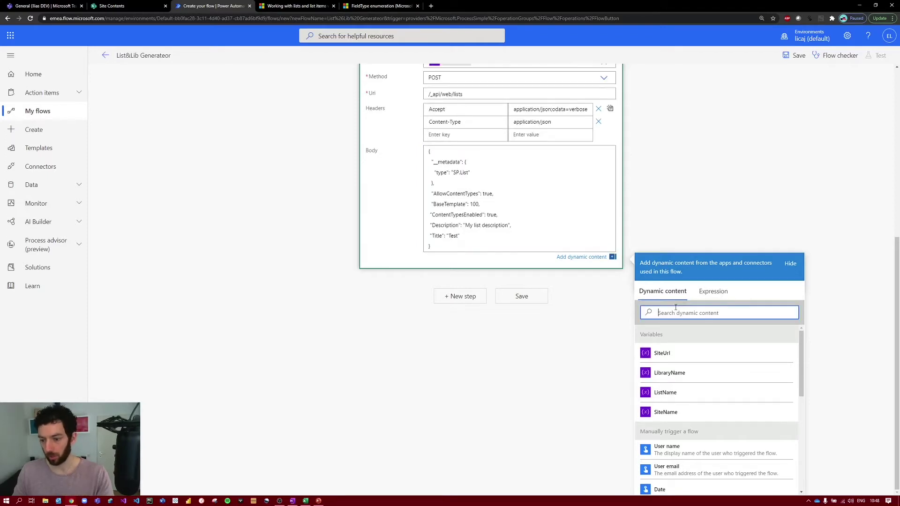
pyautogui.click(457, 238)
pyautogui.doubleClick(454, 236)
pyautogui.press('BackSpace')
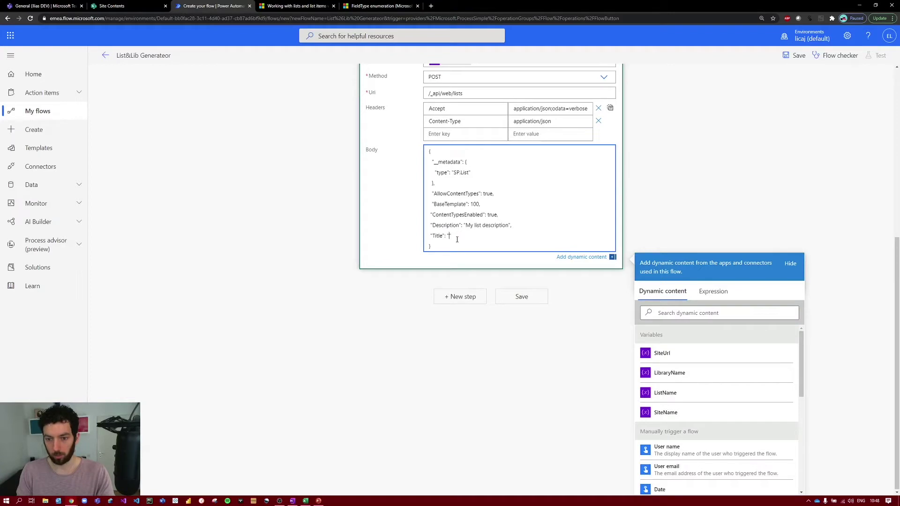
pyautogui.click(713, 313)
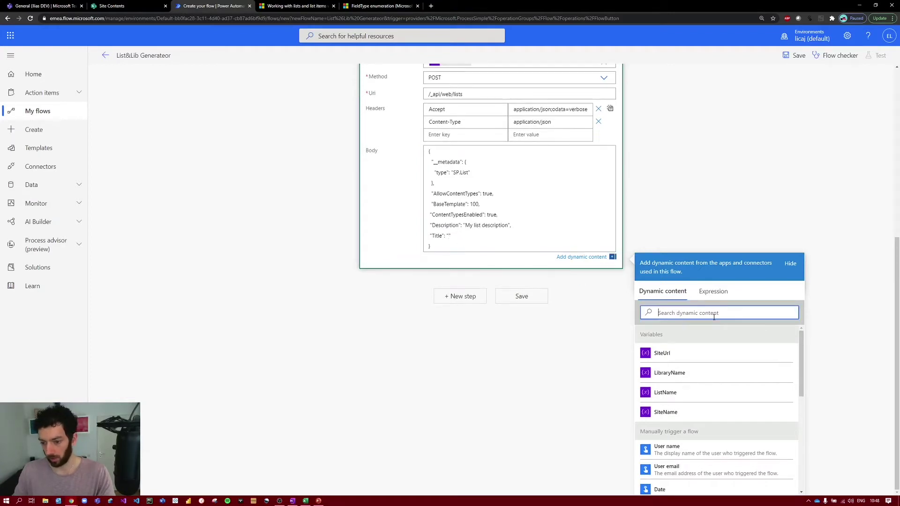
pyautogui.write('list')
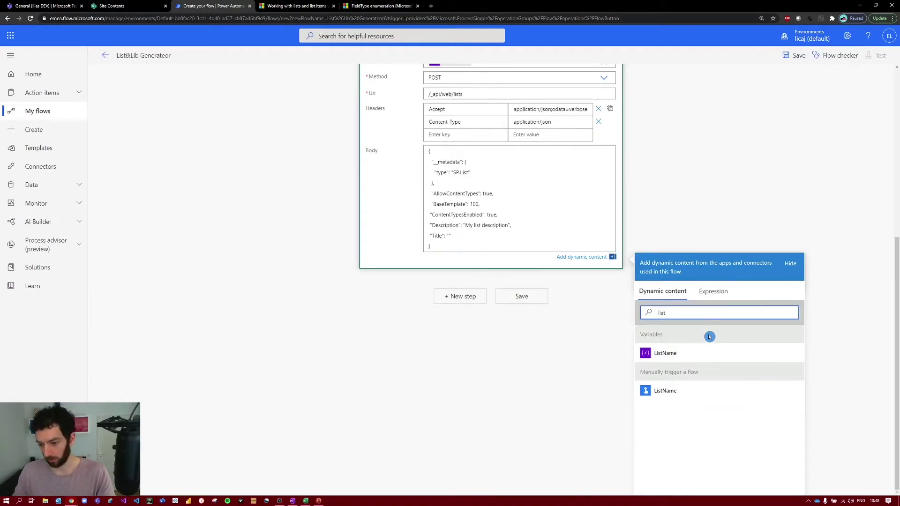
pyautogui.click(682, 354)
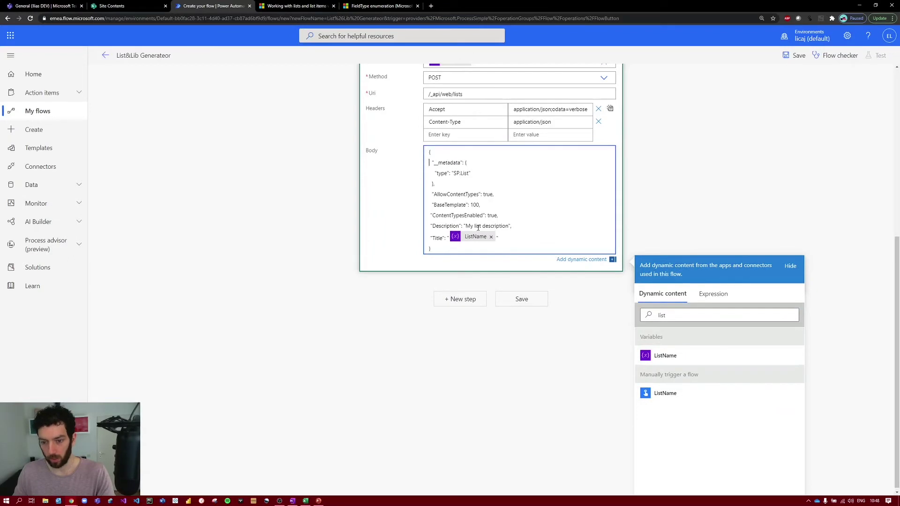
pyautogui.moveTo(481, 227); pyautogui.dragTo(467, 227)
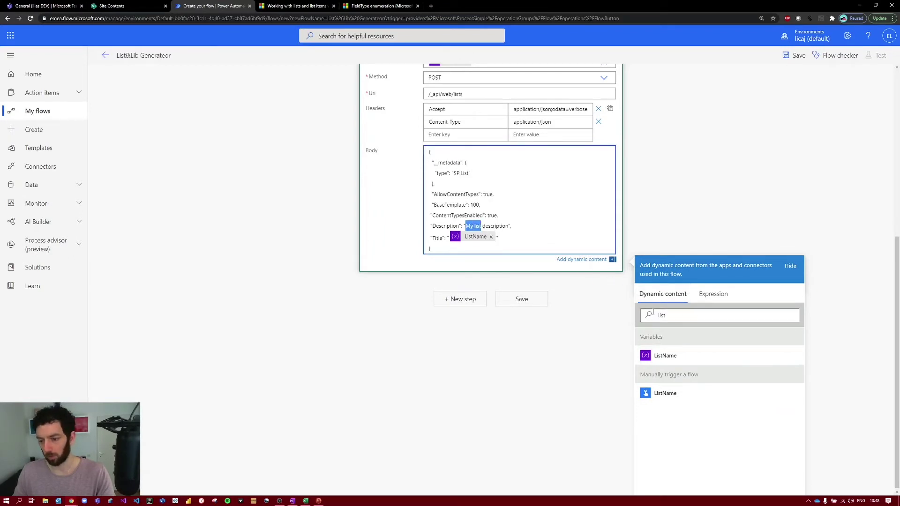
pyautogui.click(665, 355)
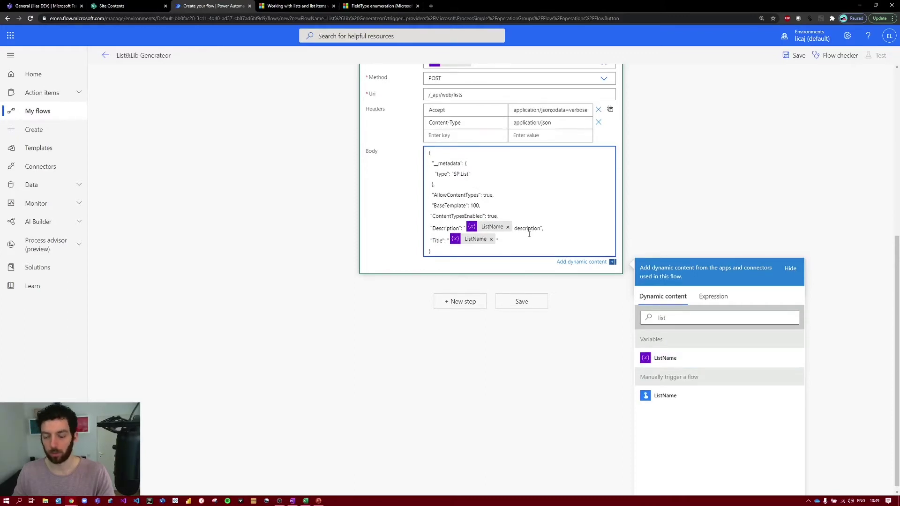
# Step: Duplicate the HTTP request action through the flow clipboard and add the copy as the flow's last step
pyautogui.scroll(3, 596, 215)
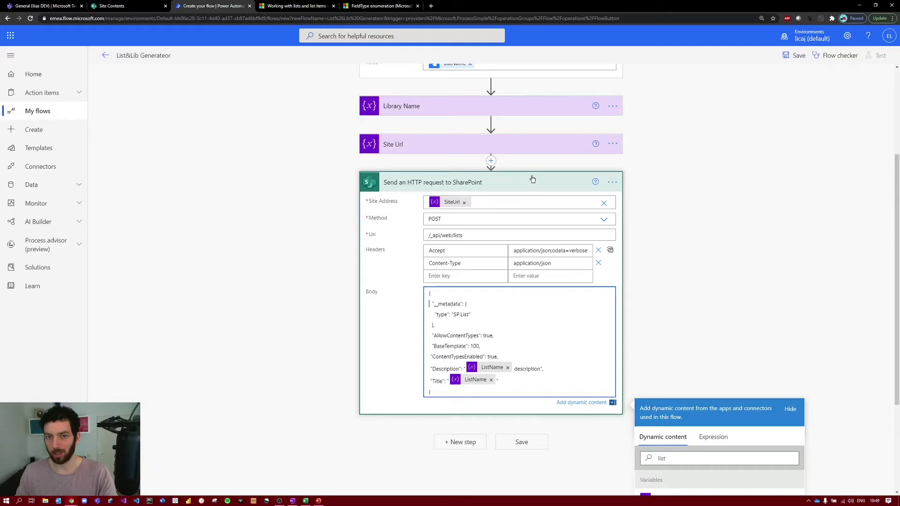
pyautogui.click(617, 187)
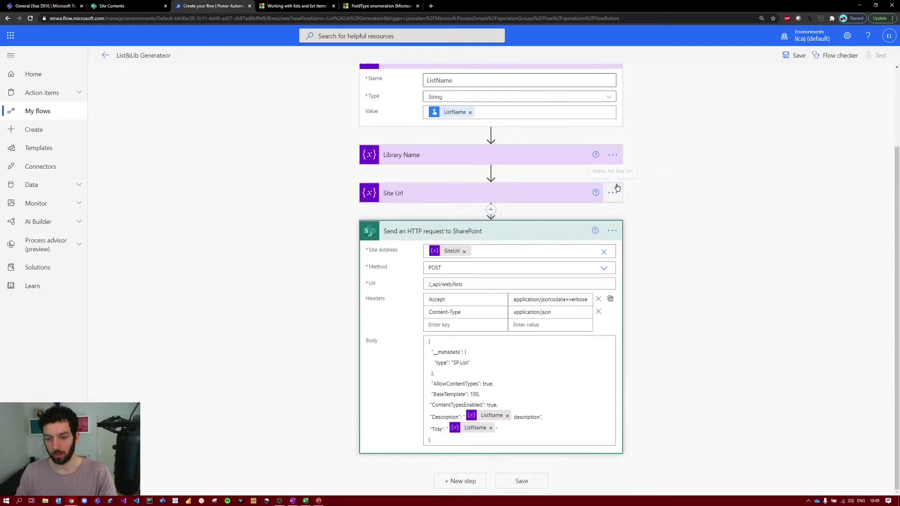
pyautogui.click(612, 230)
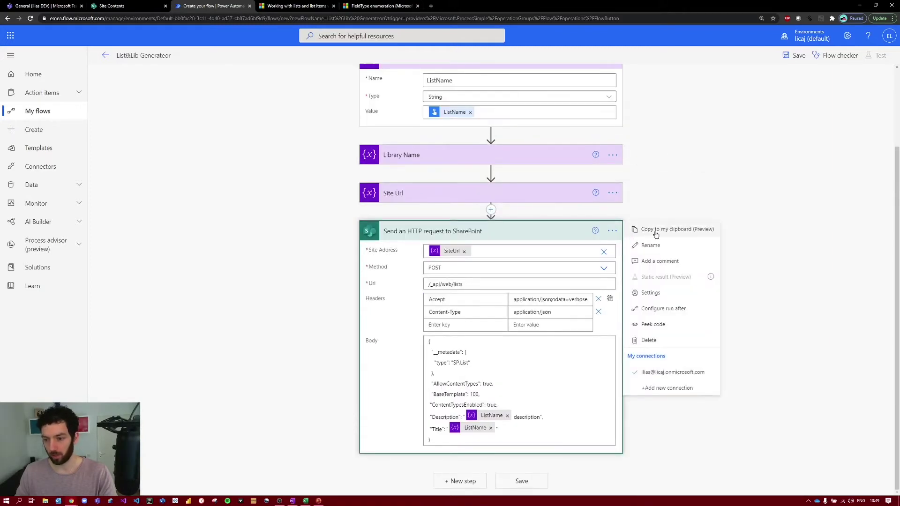
pyautogui.click(691, 230)
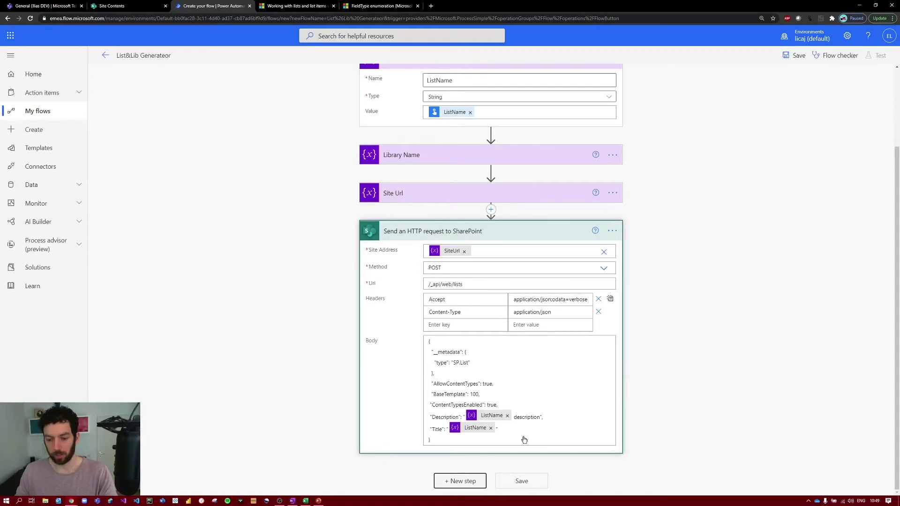
pyautogui.click(460, 481)
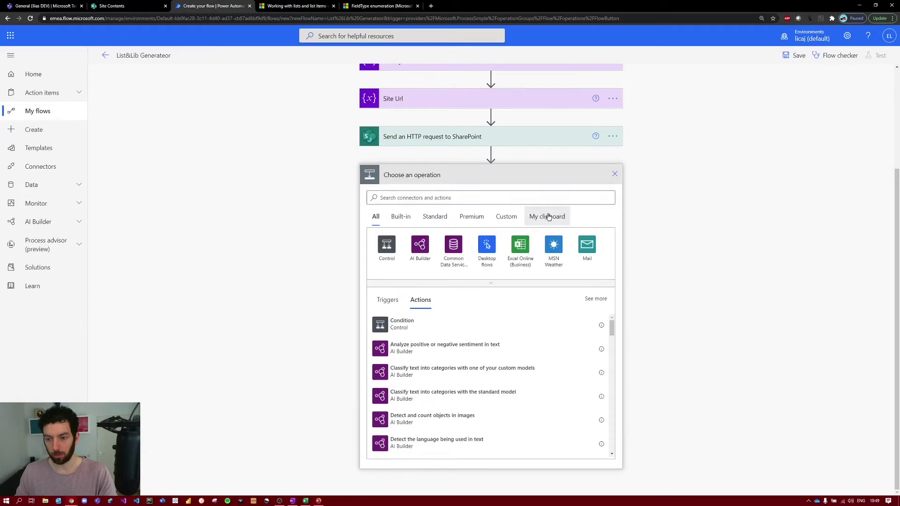
pyautogui.click(549, 216)
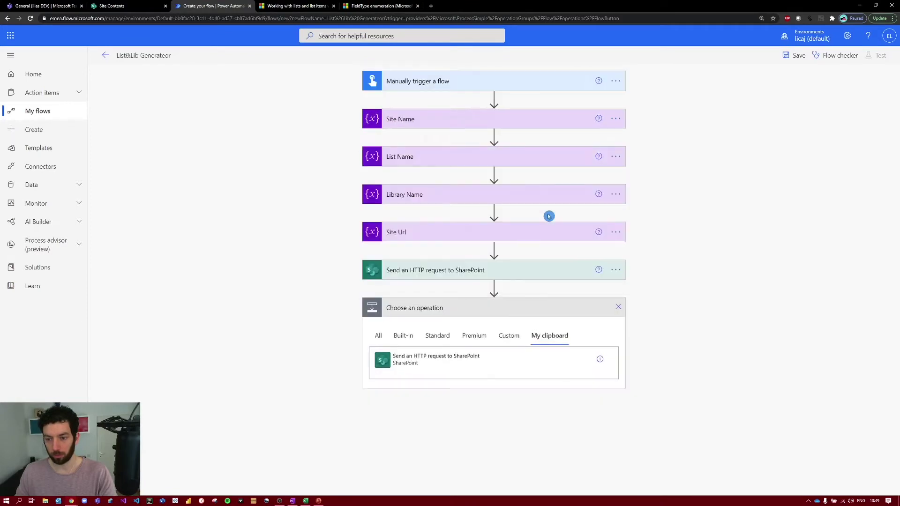
pyautogui.click(401, 360)
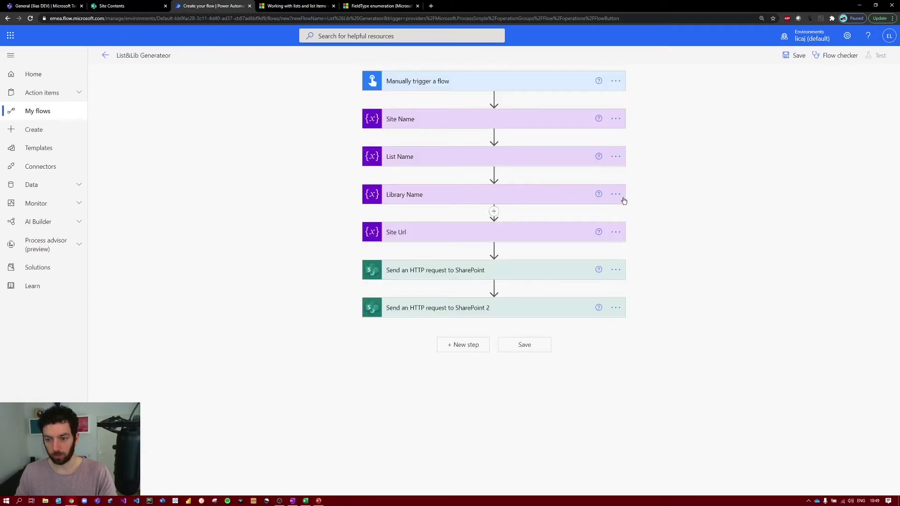
# Step: Rename the first HTTP request action "Send an HTTP request to SharePoint - Create List"
pyautogui.click(623, 269)
pyautogui.click(656, 292)
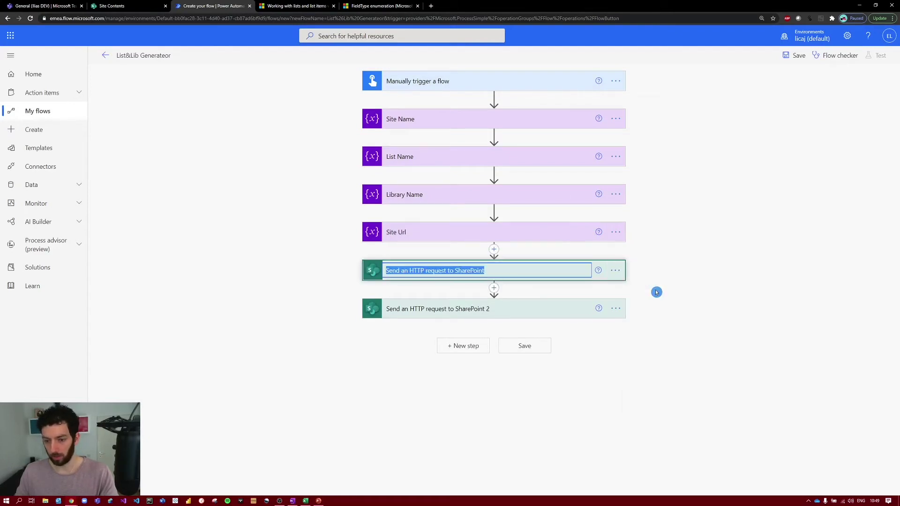
pyautogui.press('End')
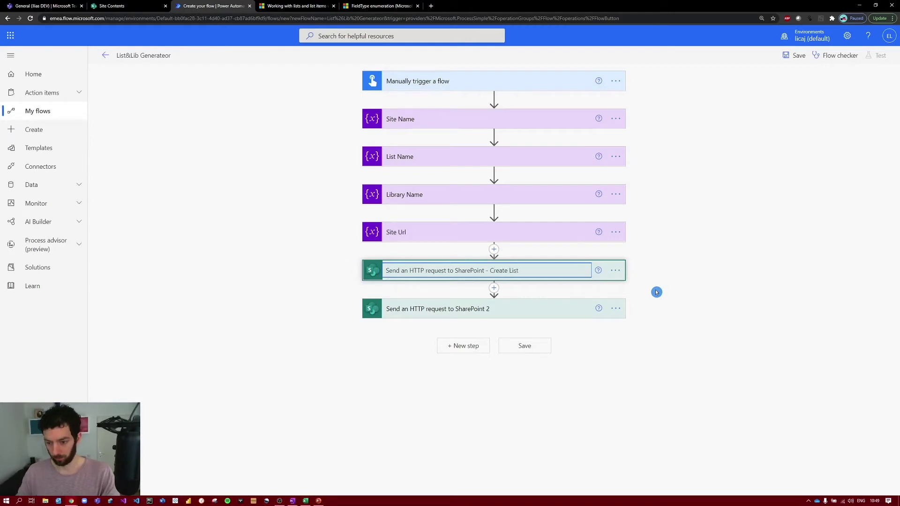
pyautogui.press('Return')
# Step: Rename the duplicated HTTP request action "Send an HTTP request to SharePoint - Create Library"
pyautogui.click(616, 308)
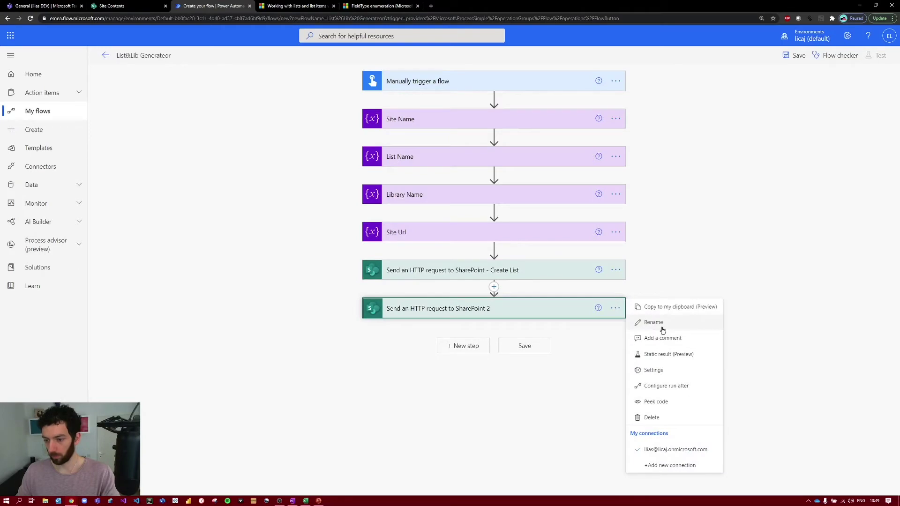
pyautogui.click(661, 327)
pyautogui.press('End')
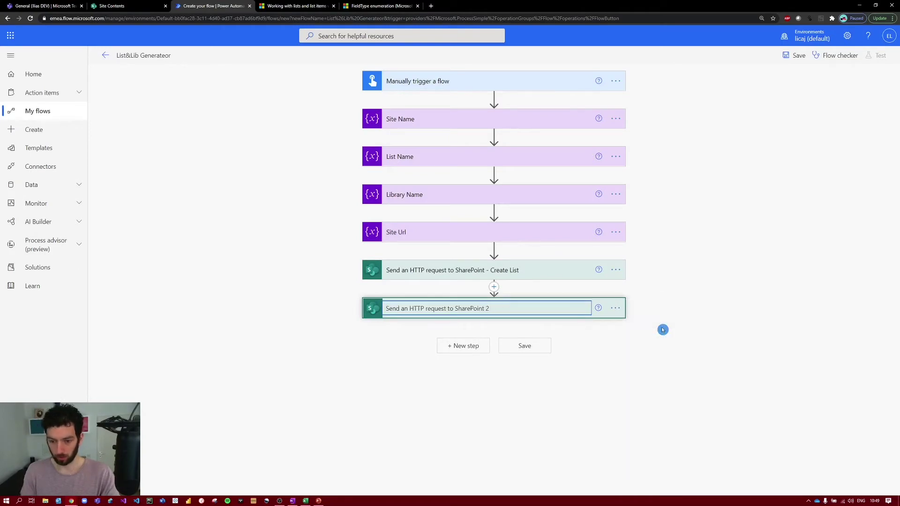
pyautogui.write('- Creat')
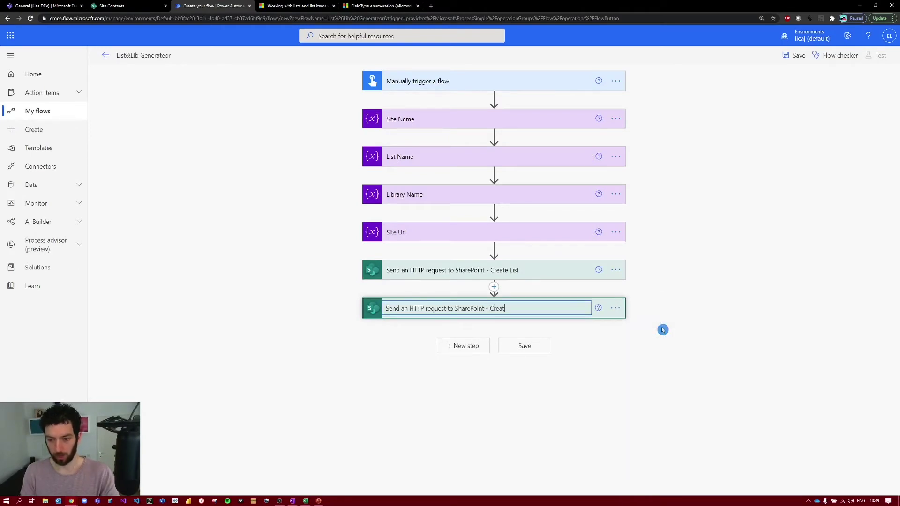
pyautogui.write('e Library')
pyautogui.press('Return')
# Step: In the Create Library request, shorten the Uri to /_api/lists
pyautogui.click(496, 309)
pyautogui.scroll(-2, 324, 262)
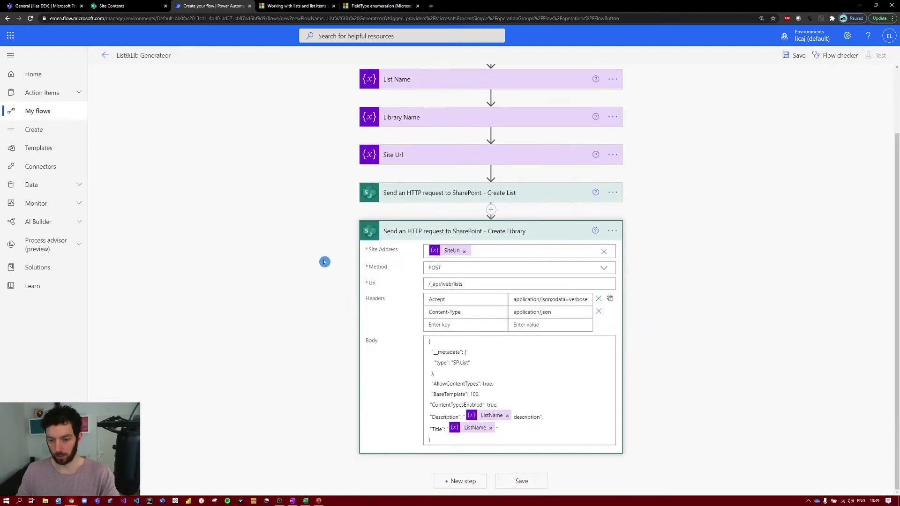
pyautogui.click(452, 284)
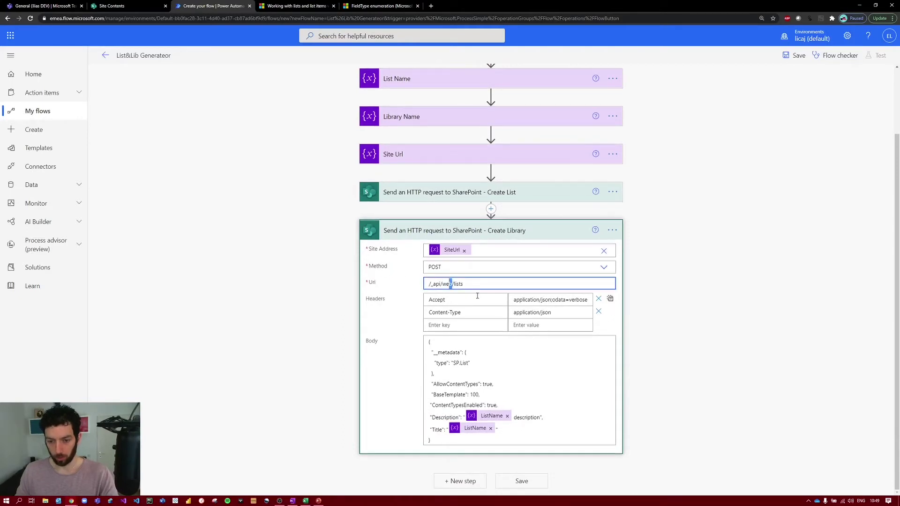
pyautogui.press('BackSpace')
pyautogui.press('BackSpace')
pyautogui.press('BackSpace')
pyautogui.press('BackSpace')
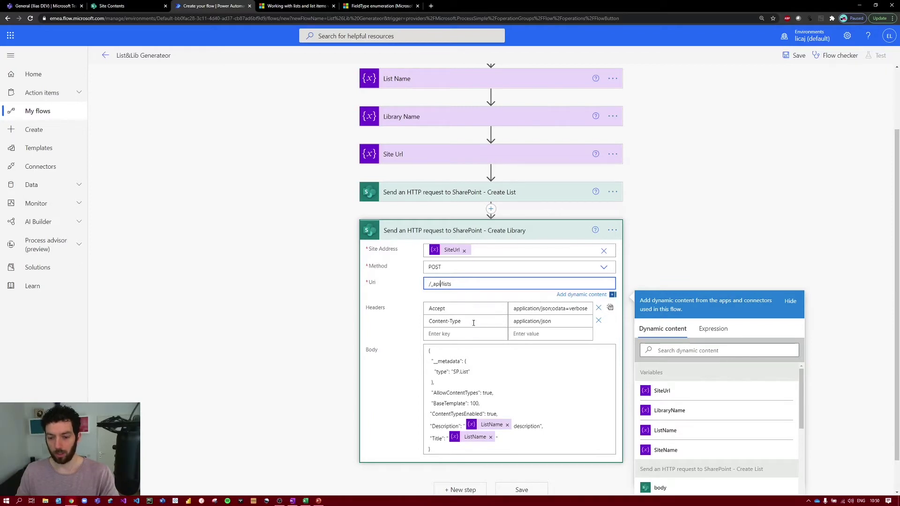
# Step: Remove the Content-Type header from the Create Library request and shorten the Accept header's value to application/json
pyautogui.click(601, 324)
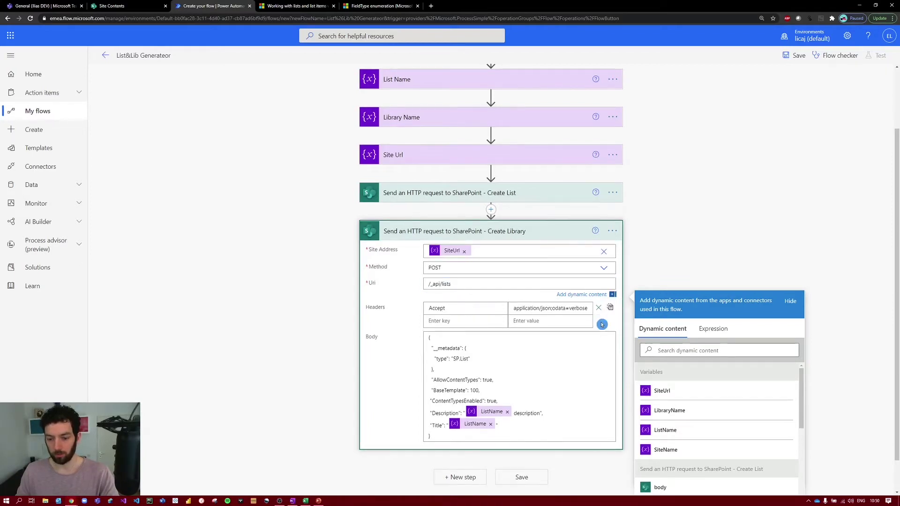
pyautogui.press('BackSpace')
pyautogui.press('BackSpace')
pyautogui.press('BackSpace')
pyautogui.press('BackSpace')
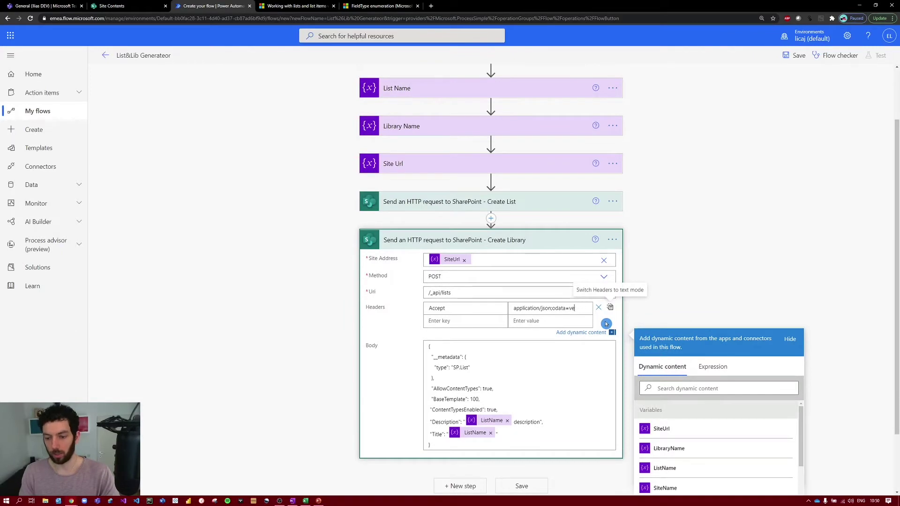
pyautogui.press('BackSpace')
pyautogui.press('BackSpace')
pyautogui.press('BackSpace')
pyautogui.press('BackSpace')
pyautogui.press('BackSpace')
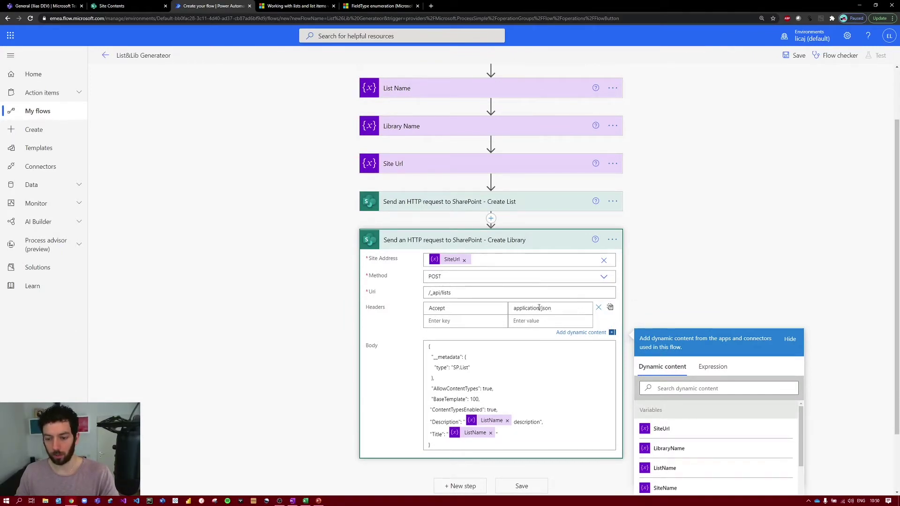
# Step: Delete the __metadata block and the AllowContentTypes line from the Create Library request body
pyautogui.scroll(-2, 451, 241)
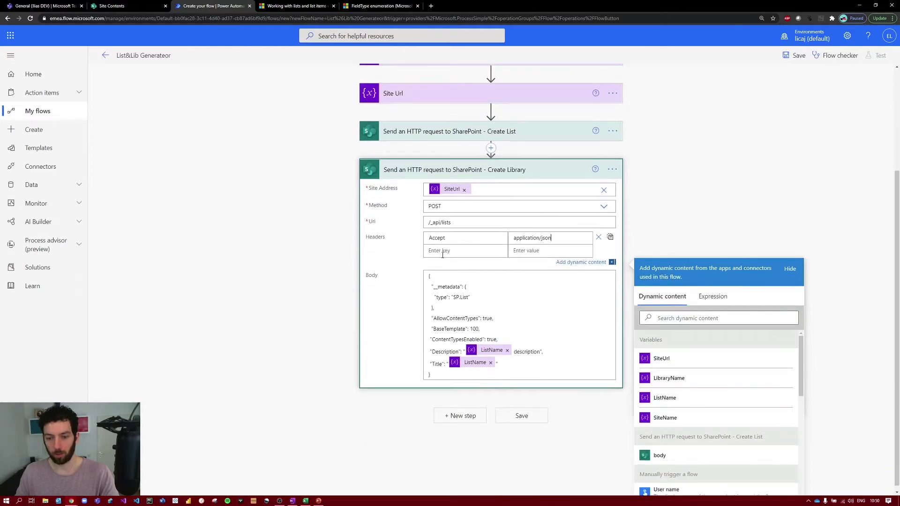
pyautogui.click(419, 224)
pyautogui.moveTo(432, 223); pyautogui.dragTo(475, 297)
pyautogui.click(487, 344)
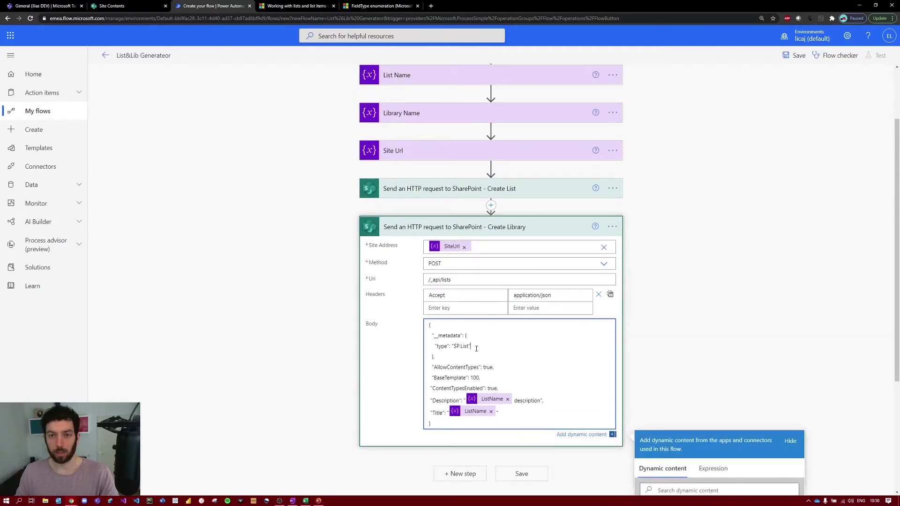
pyautogui.moveTo(440, 359); pyautogui.dragTo(434, 325)
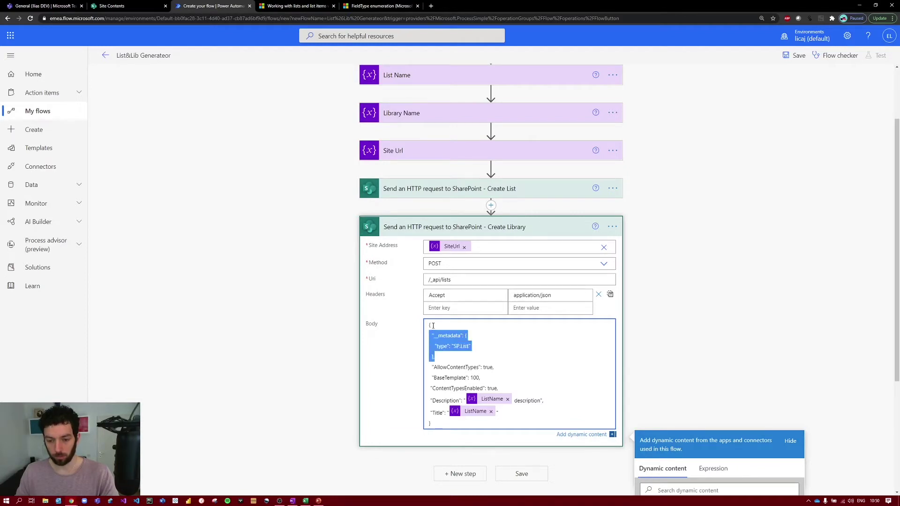
pyautogui.press('BackSpace')
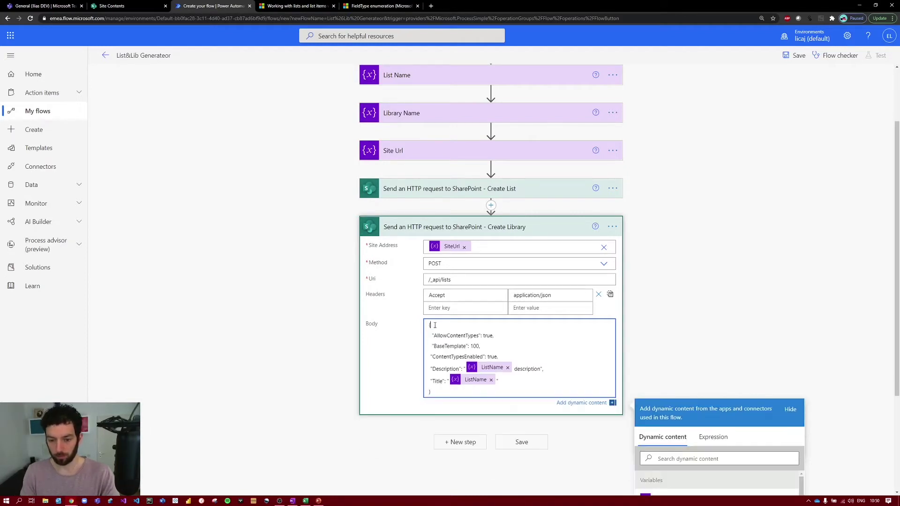
pyautogui.moveTo(496, 334); pyautogui.dragTo(434, 335)
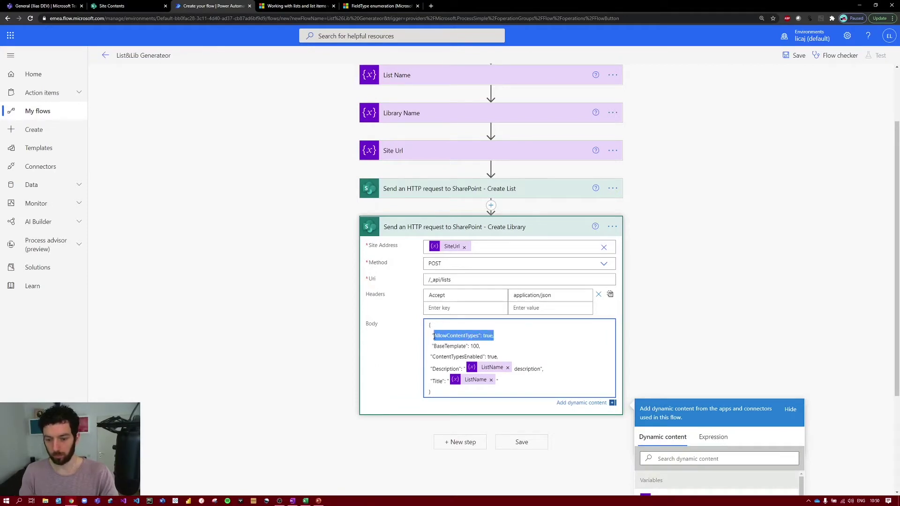
pyautogui.press('BackSpace')
pyautogui.press('BackSpace')
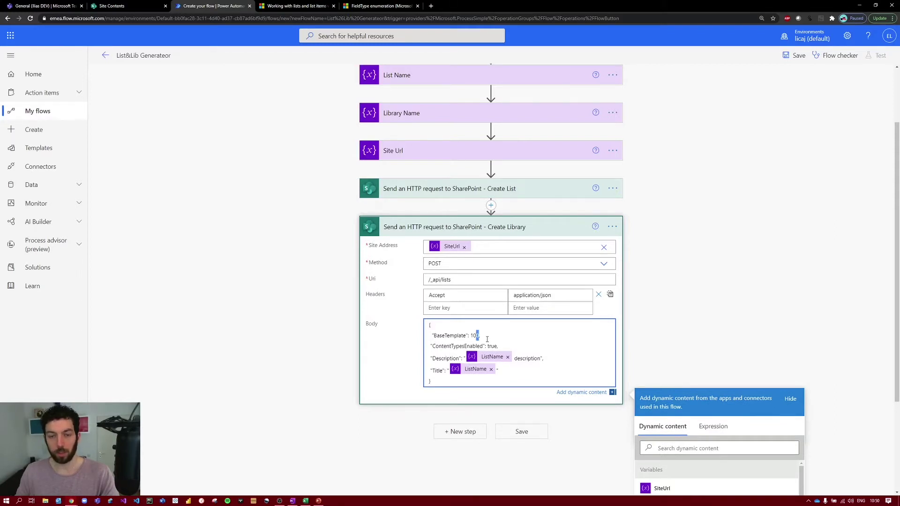
# Step: Set BaseTemplate to 101 in the Create Library request body and delete the ContentTypesEnabled line
pyautogui.write('1,')
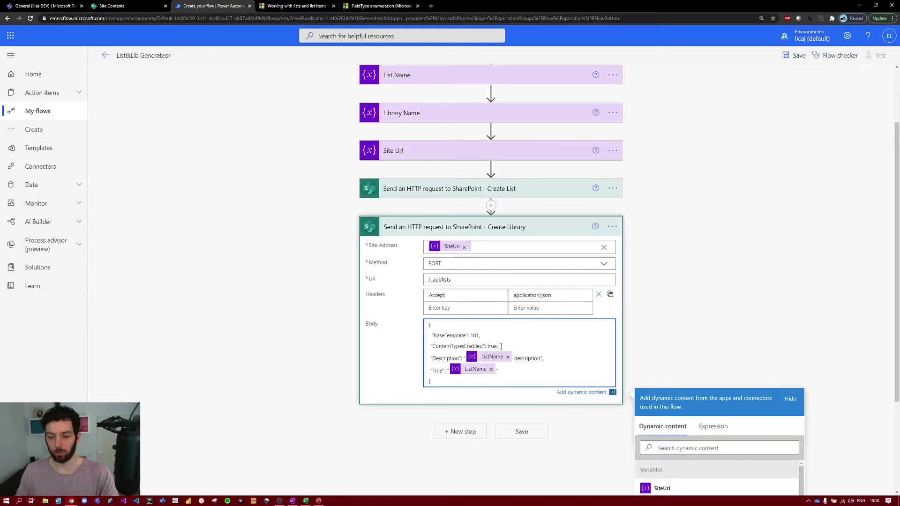
pyautogui.tripleClick(492, 345)
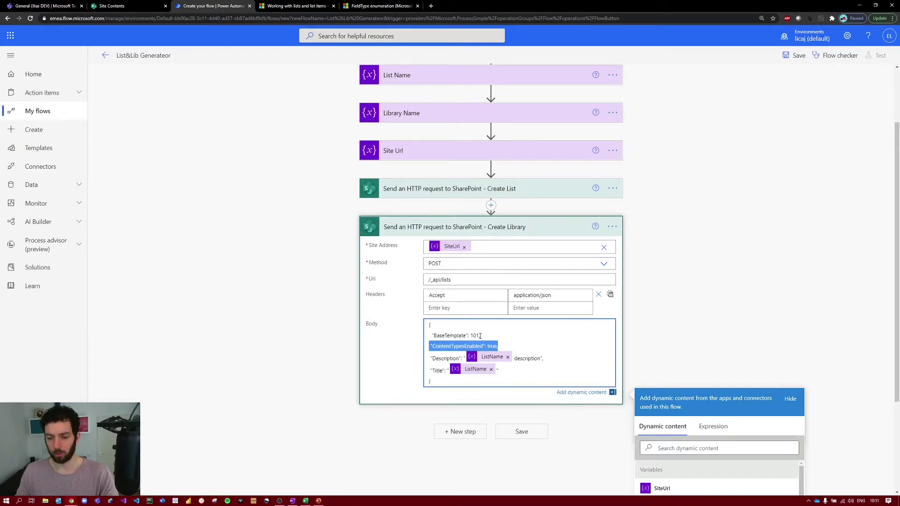
pyautogui.press('BackSpace')
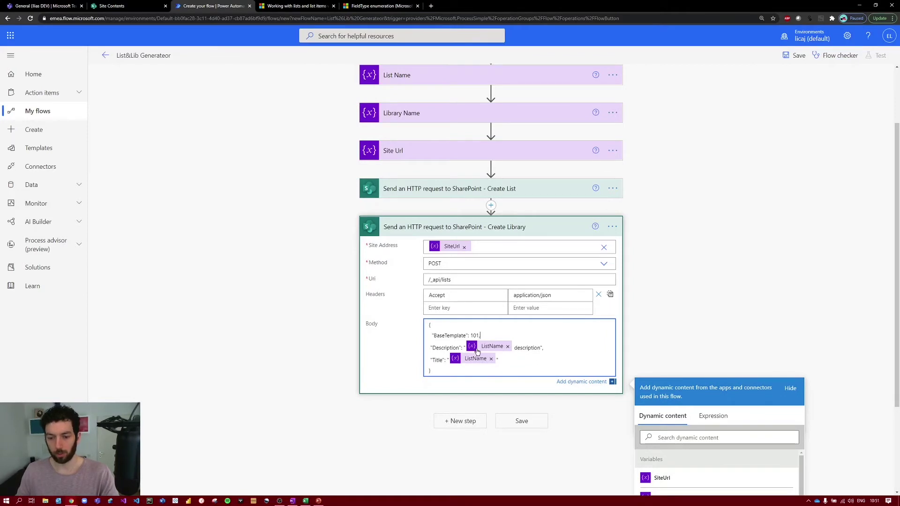
# Step: Replace the ListName variable with the LibraryName variable in the Description and Title of the Create Library request body
pyautogui.click(507, 347)
pyautogui.click(676, 435)
pyautogui.write('library')
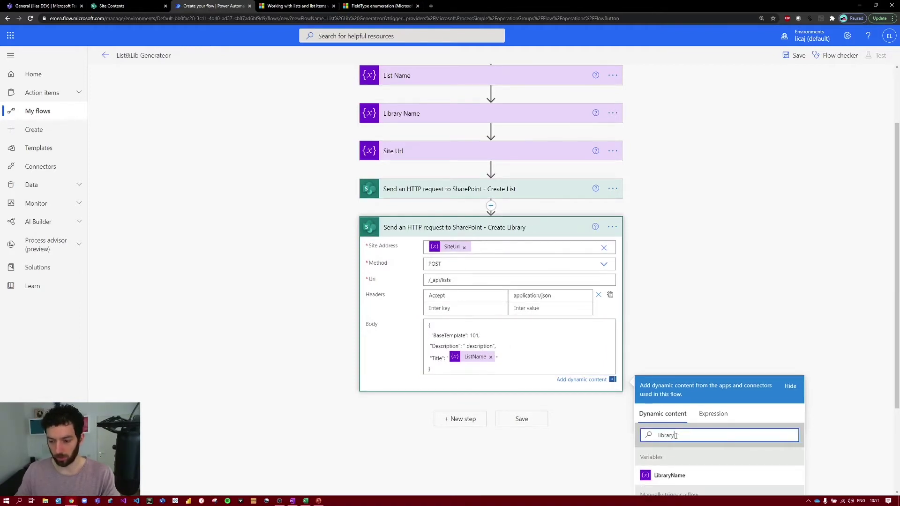
pyautogui.scroll(-3, 870, 255)
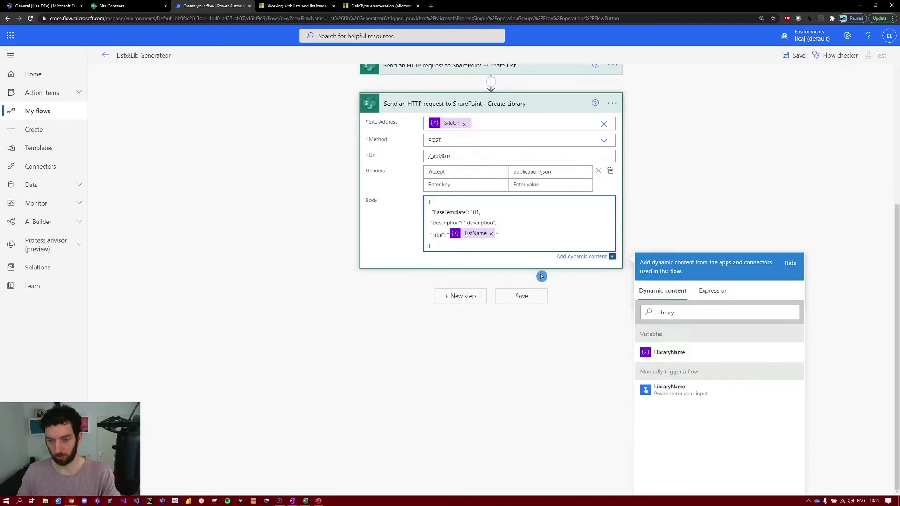
pyautogui.click(678, 353)
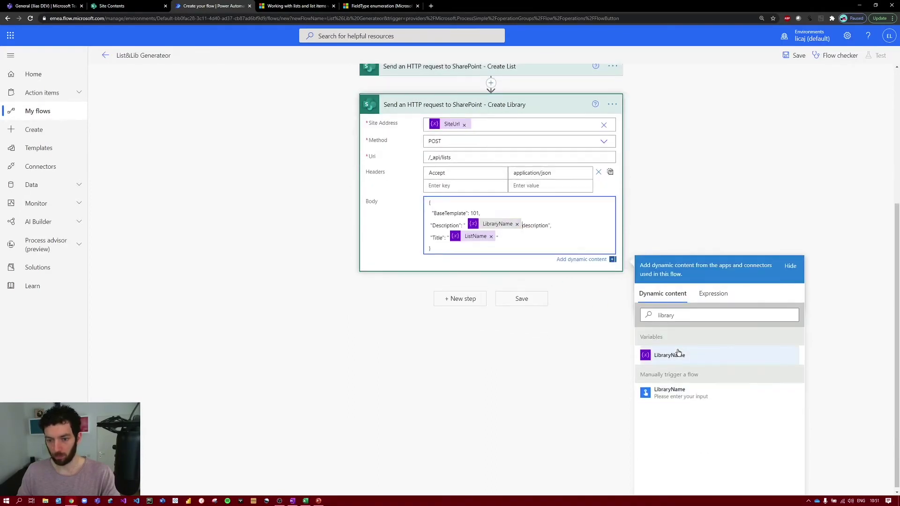
pyautogui.click(492, 237)
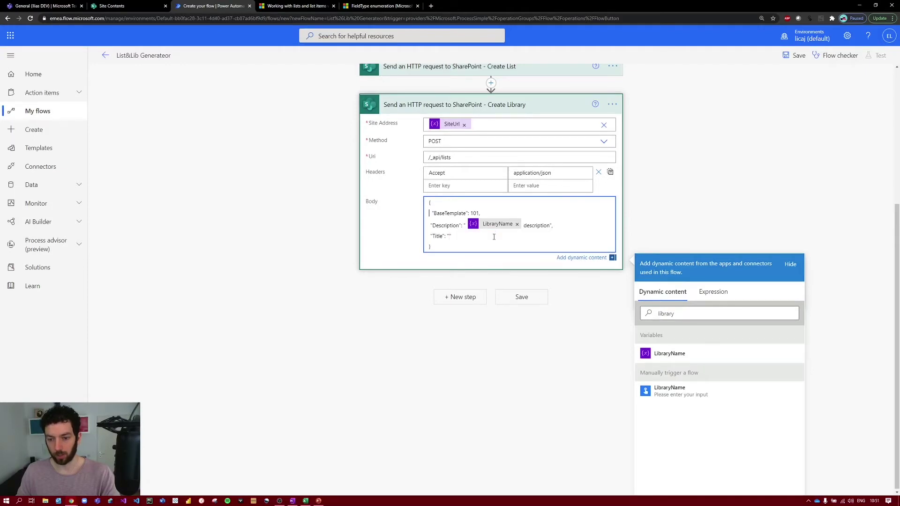
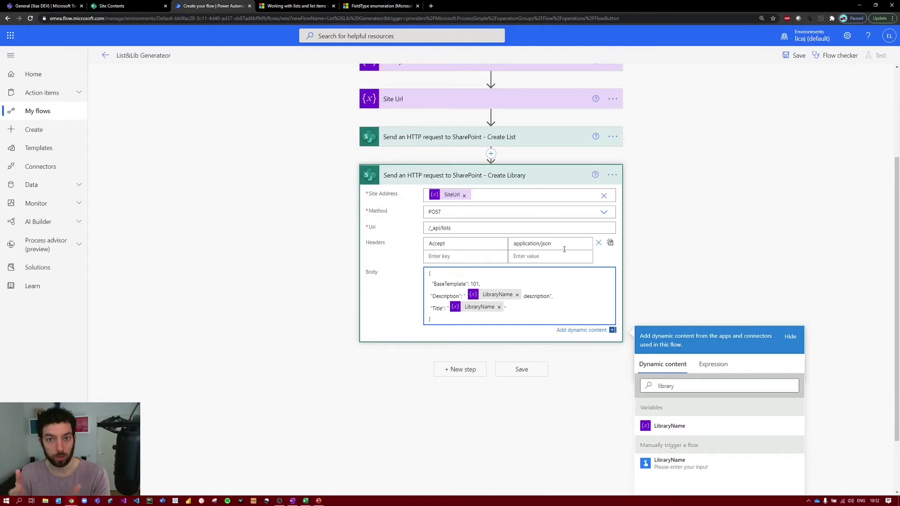
# Step: Add a Scope control action as the flow's last step, after the Create Library request
pyautogui.click(467, 374)
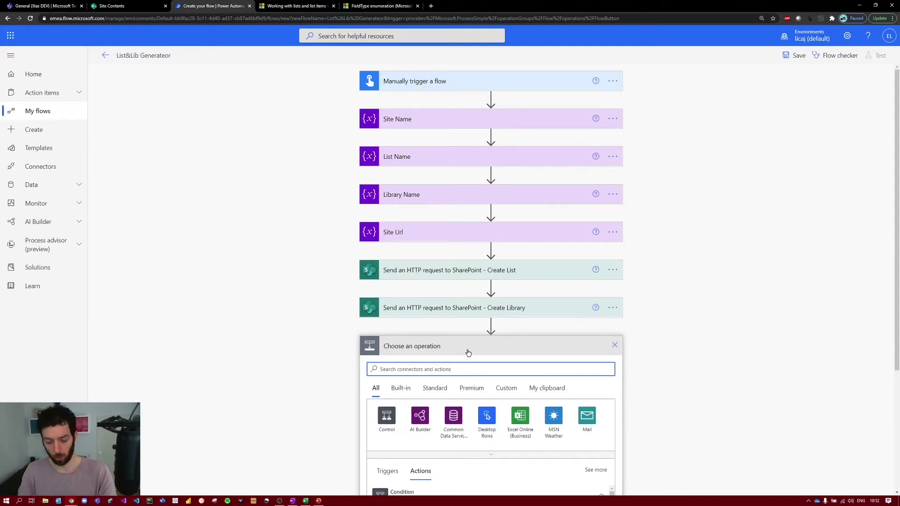
pyautogui.write('scope')
pyautogui.scroll(-1, 388, 355)
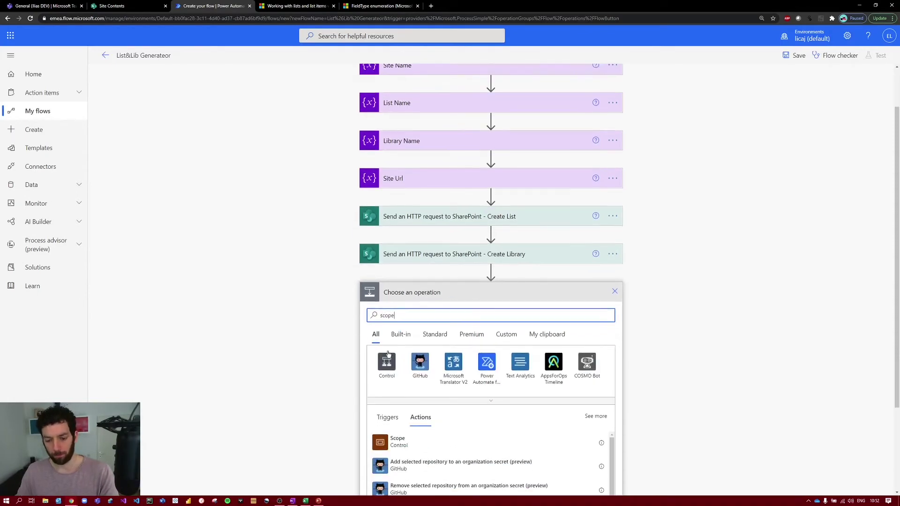
pyautogui.click(397, 426)
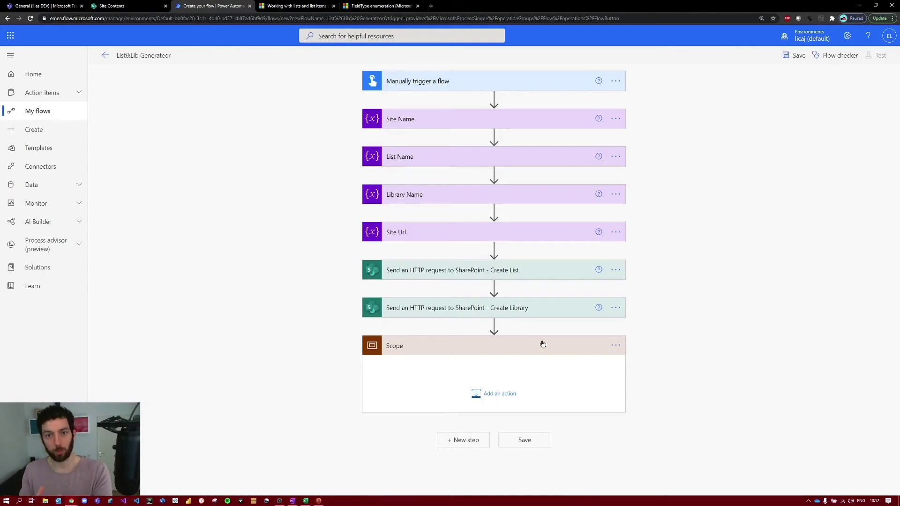
pyautogui.click(514, 373)
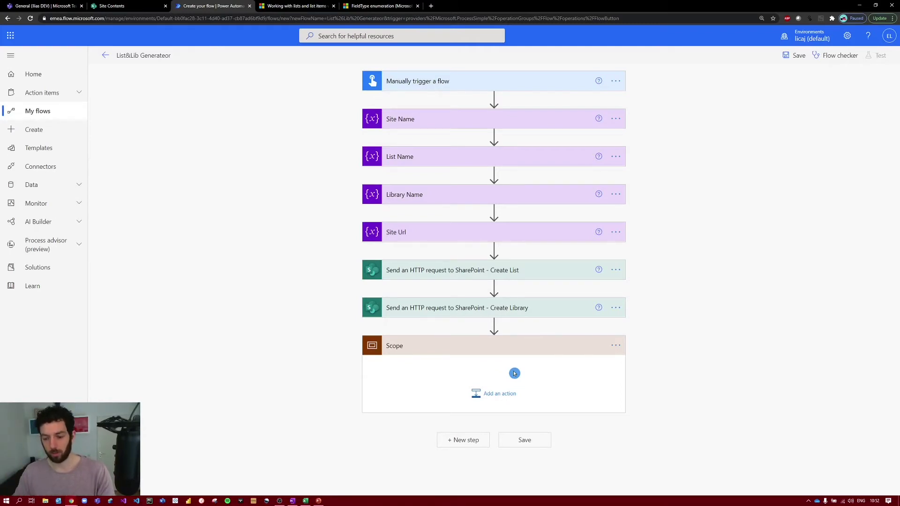
# Step: Add the copied "Send an HTTP request to SharePoint" action from the flow clipboard inside the Scope
pyautogui.click(505, 396)
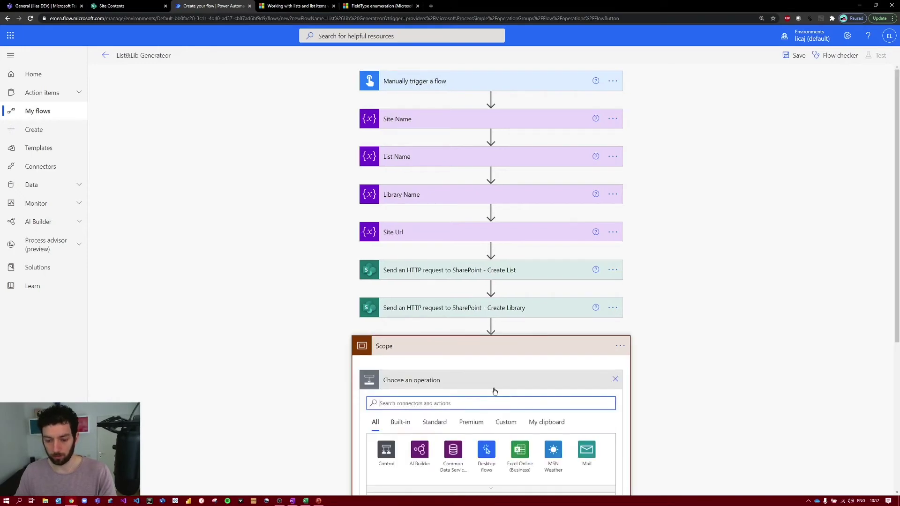
pyautogui.click(601, 294)
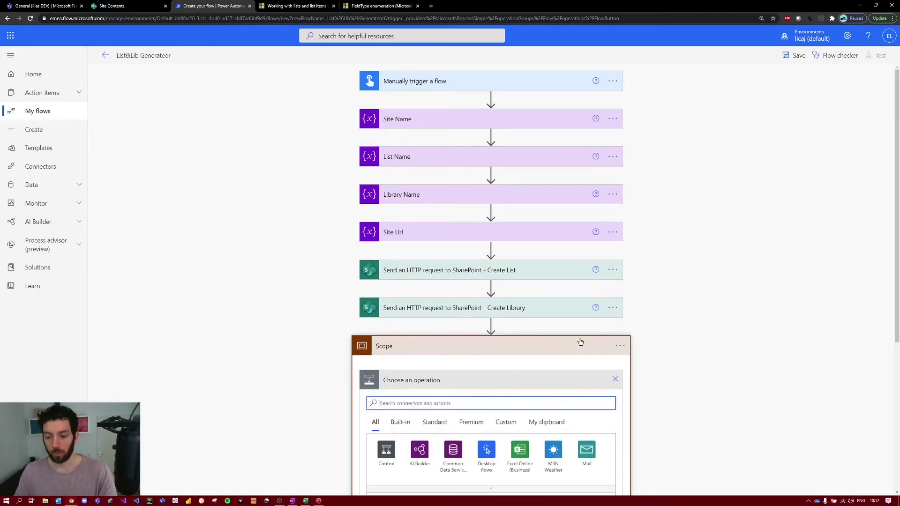
pyautogui.click(537, 350)
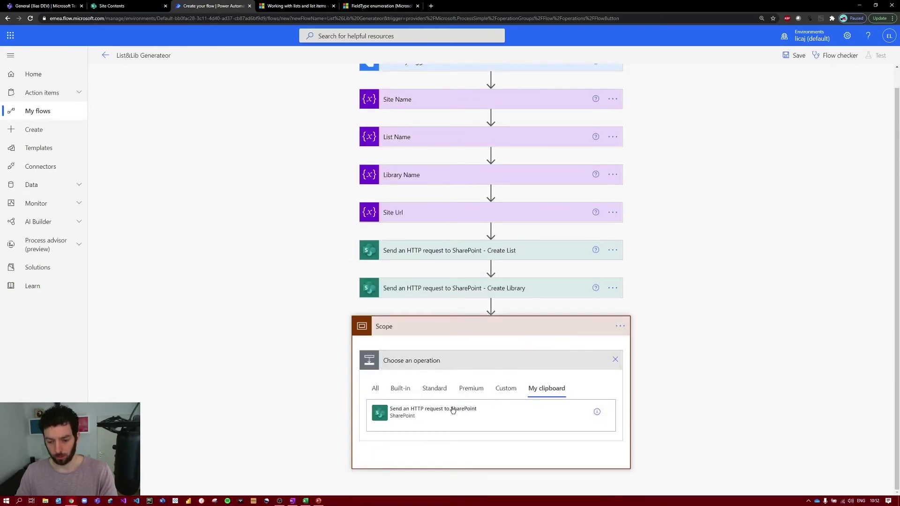
pyautogui.click(664, 269)
pyautogui.click(526, 345)
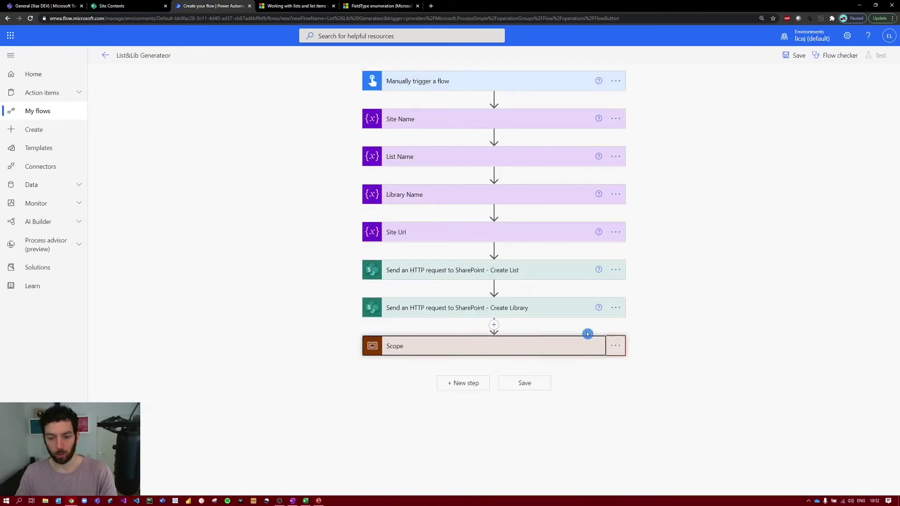
# Step: Rename the HTTP request action inside the Scope "Send an HTTP request to SharePoint - Column 1"
pyautogui.click(615, 380)
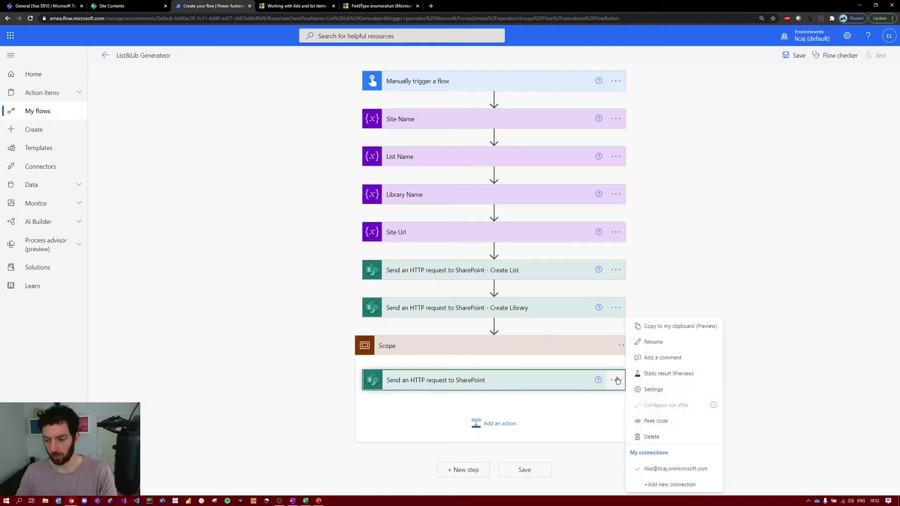
pyautogui.click(654, 343)
pyautogui.press('End')
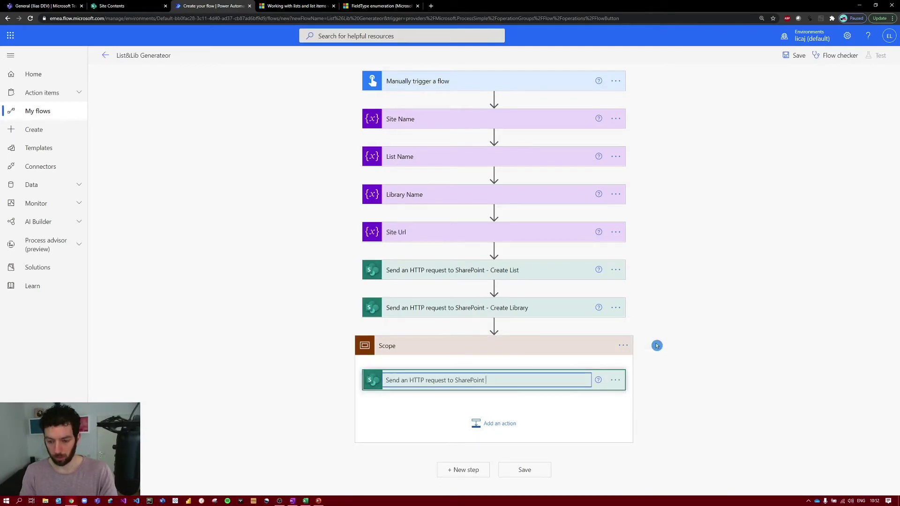
pyautogui.write('- Colui')
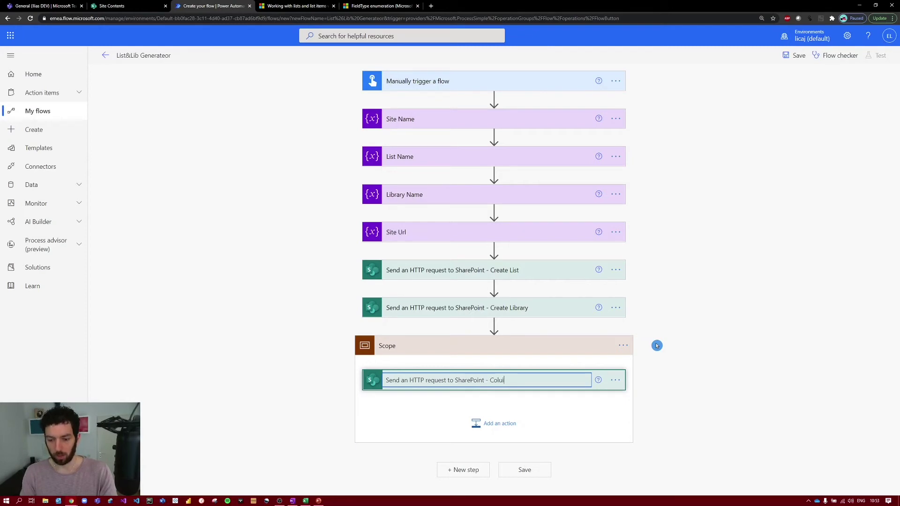
pyautogui.press('BackSpace')
pyautogui.write('mn 1')
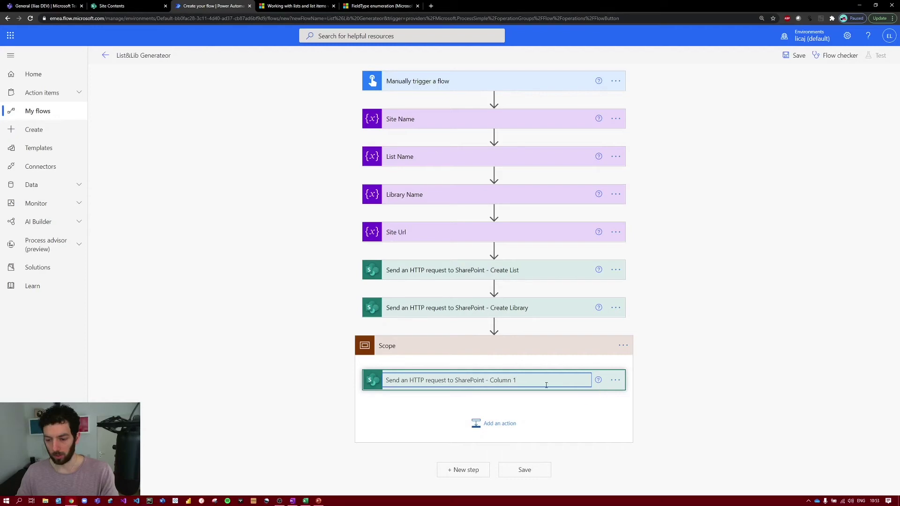
pyautogui.click(553, 407)
# Step: Replace the Column 1 request's Uri with _api/lists/getbytitle('') and insert the ListName variable between the quotes
pyautogui.click(521, 382)
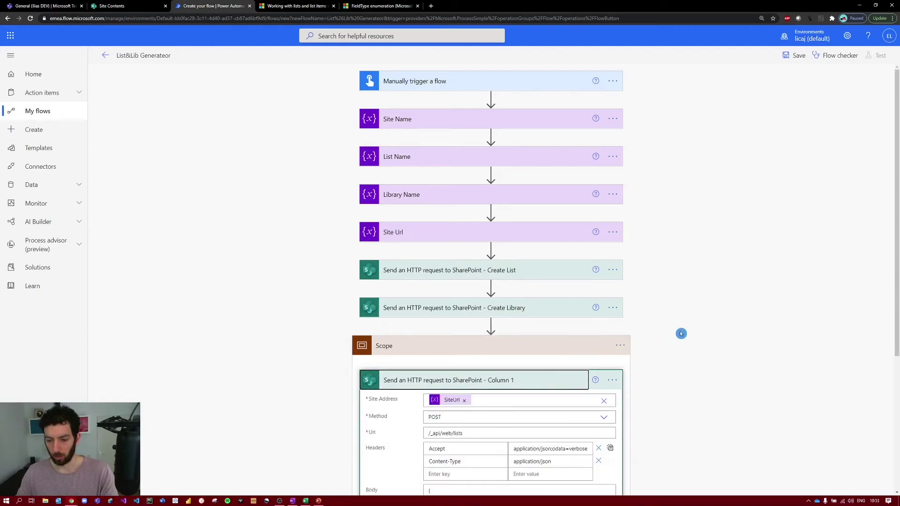
pyautogui.scroll(-4, 673, 317)
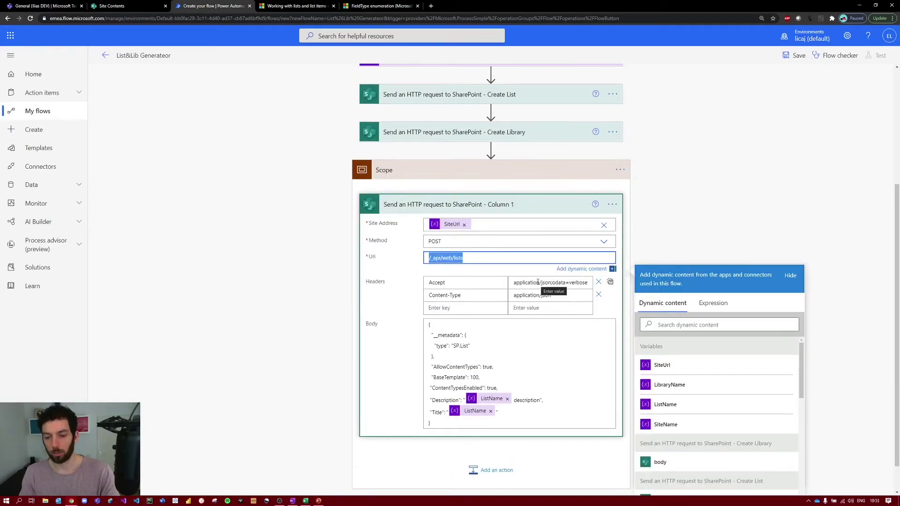
pyautogui.press('BackSpace')
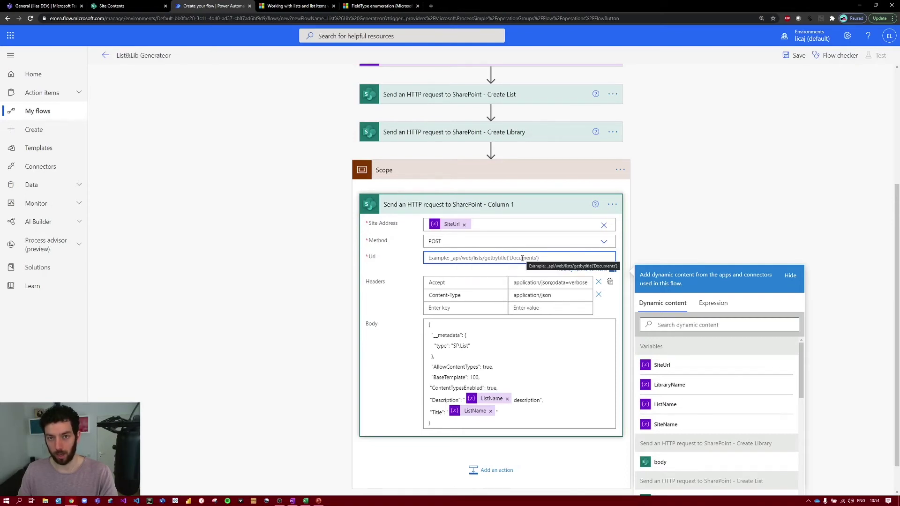
pyautogui.write('_api')
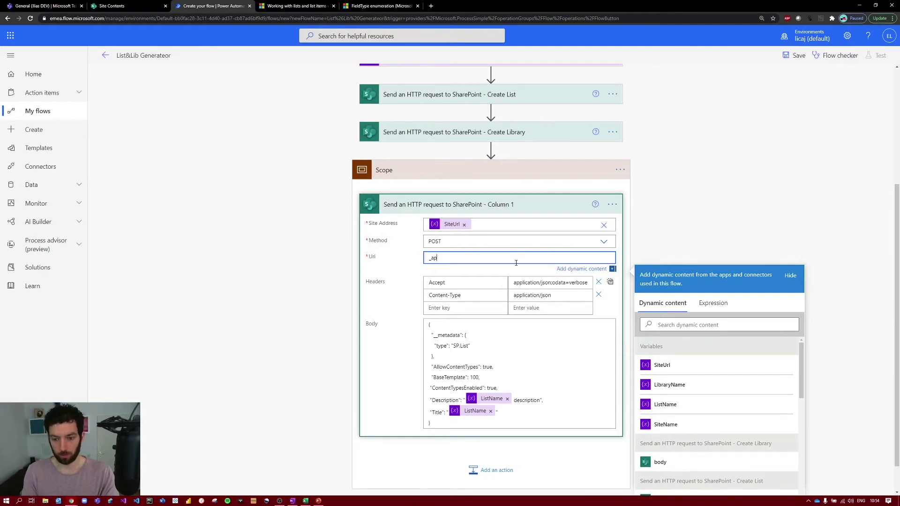
pyautogui.write('/lists')
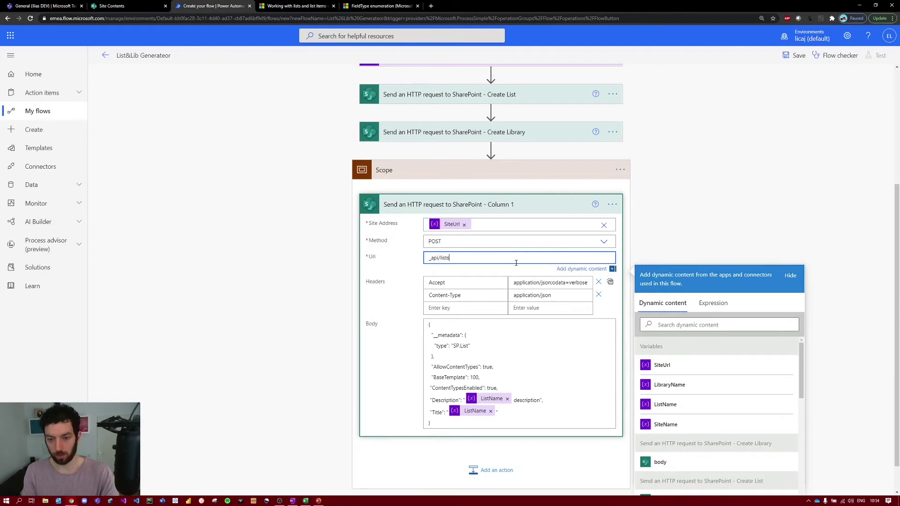
pyautogui.write('/getb')
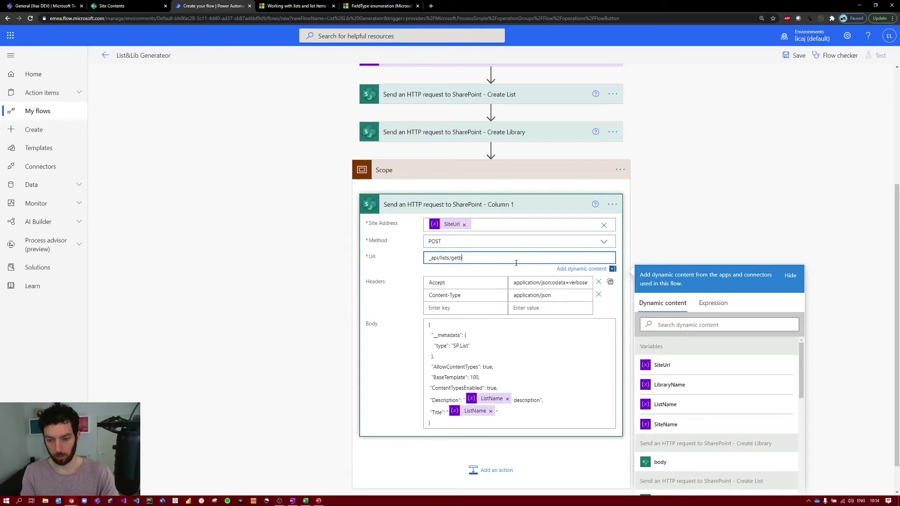
pyautogui.write('ytitle()')
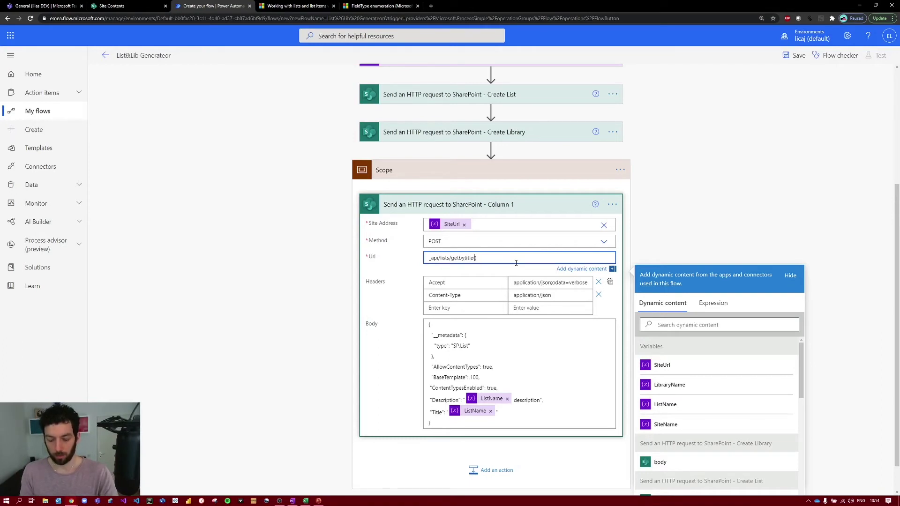
pyautogui.write("''")
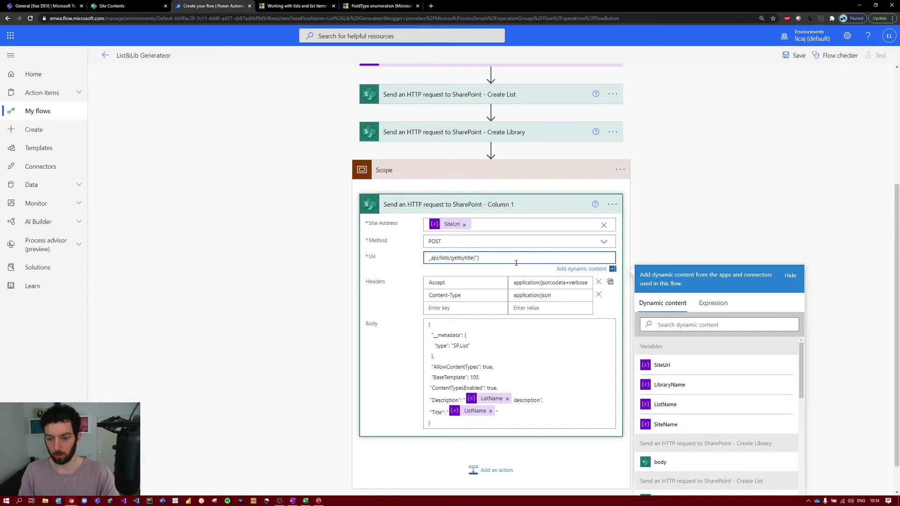
pyautogui.click(668, 404)
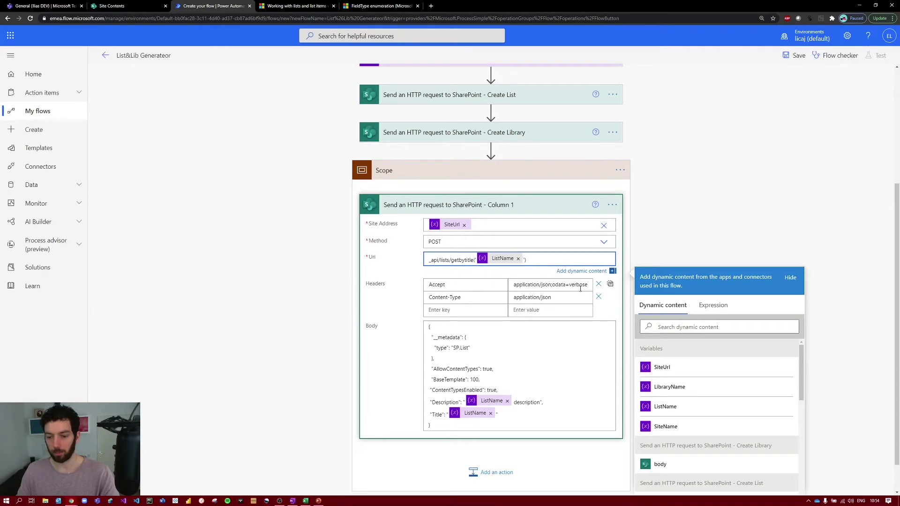
# Step: Set the Column 1 request's Content-Type header to application/json;odata=verbose and remove the Accept header
pyautogui.moveTo(584, 287); pyautogui.dragTo(552, 287)
pyautogui.hotkey('ctrl', 'c')
pyautogui.click(558, 297)
pyautogui.hotkey('ctrl', 'v')
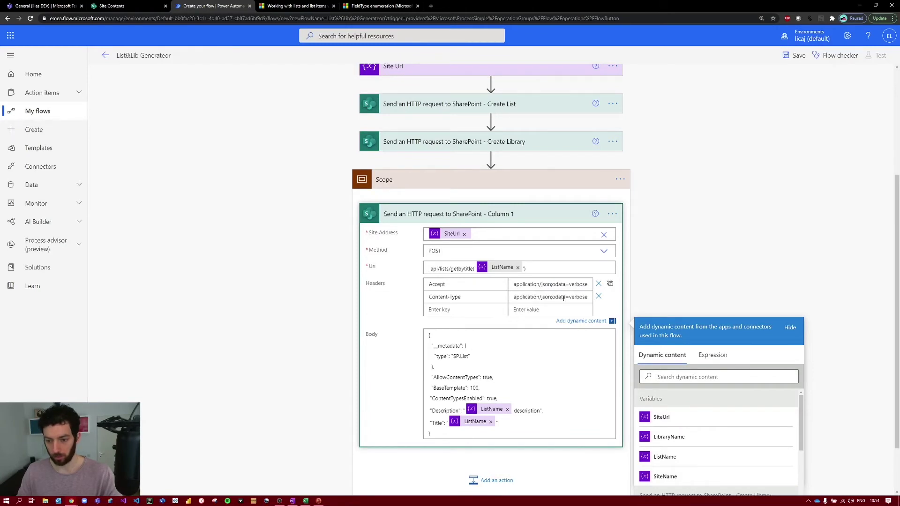
pyautogui.click(598, 284)
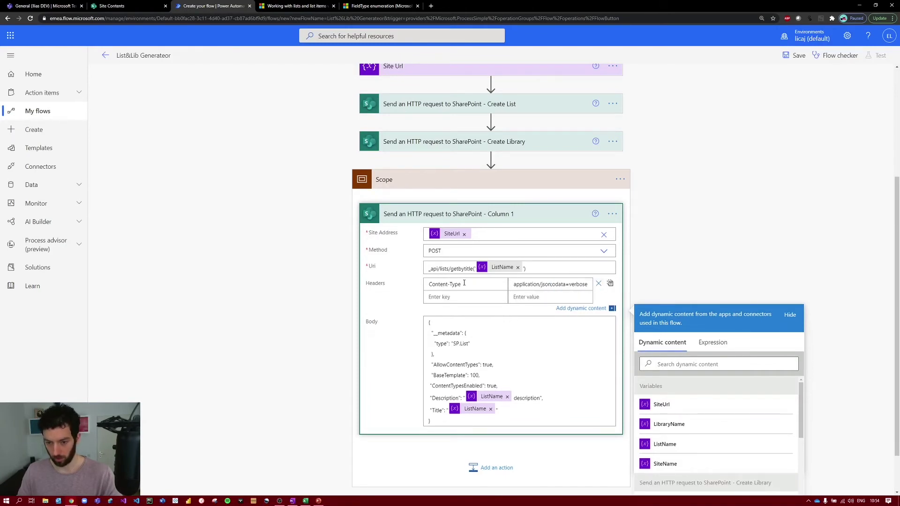
pyautogui.moveTo(463, 284); pyautogui.dragTo(431, 284)
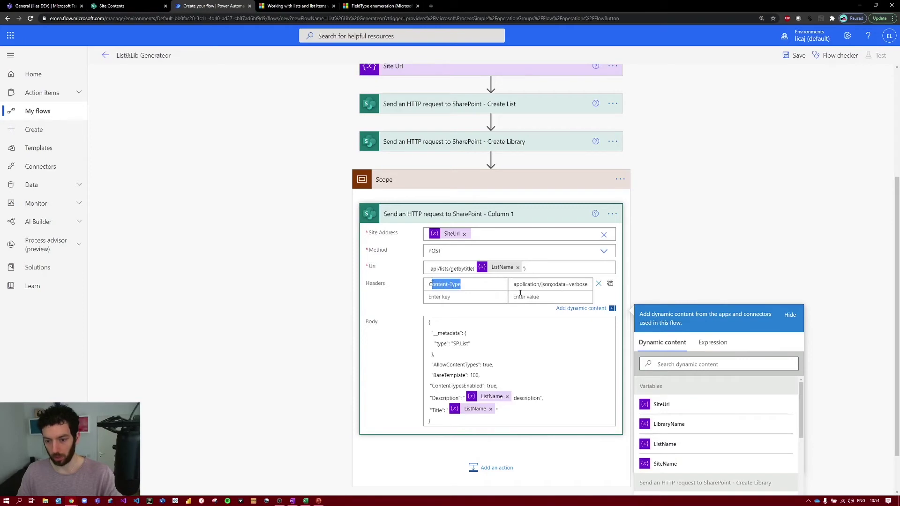
pyautogui.moveTo(515, 286); pyautogui.dragTo(587, 285)
pyautogui.click(553, 286)
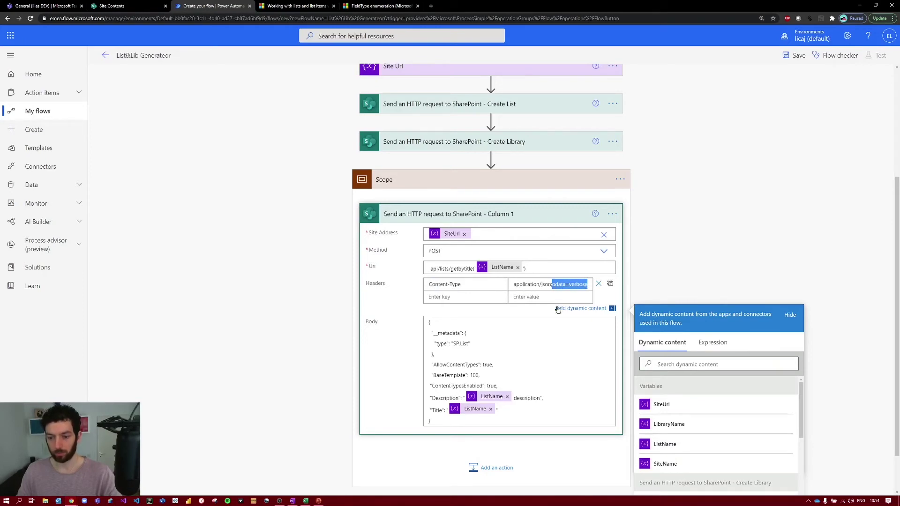
# Step: Change the metadata type in the Column 1 request body to "SP.Filed"
pyautogui.scroll(-1, 460, 308)
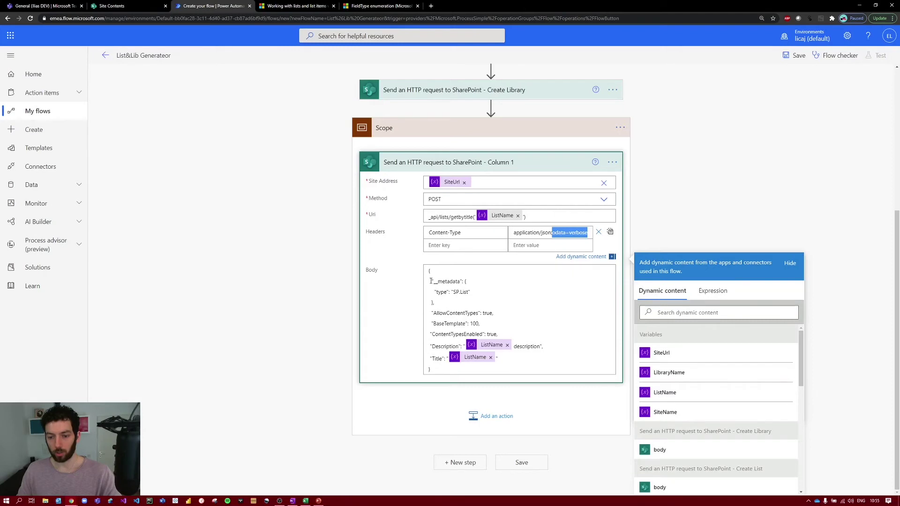
pyautogui.click(461, 291)
pyautogui.press('Delete')
pyautogui.press('Delete')
pyautogui.press('Delete')
pyautogui.press('Delete')
pyautogui.write('Field')
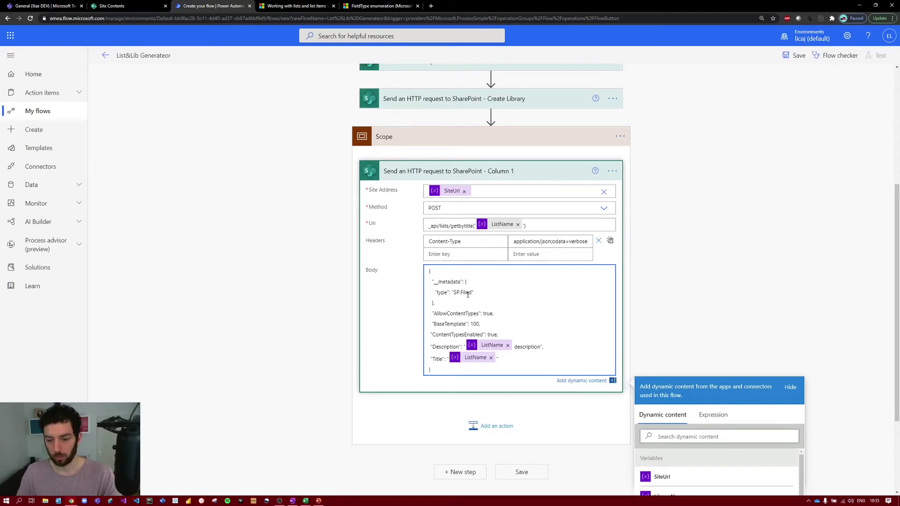
# Step: Delete the AllowContentTypes, BaseTemplate, ContentTypesEnabled and Description lines from the Column 1 request body
pyautogui.scroll(-1, 468, 294)
pyautogui.moveTo(430, 279); pyautogui.dragTo(504, 297)
pyautogui.press('BackSpace')
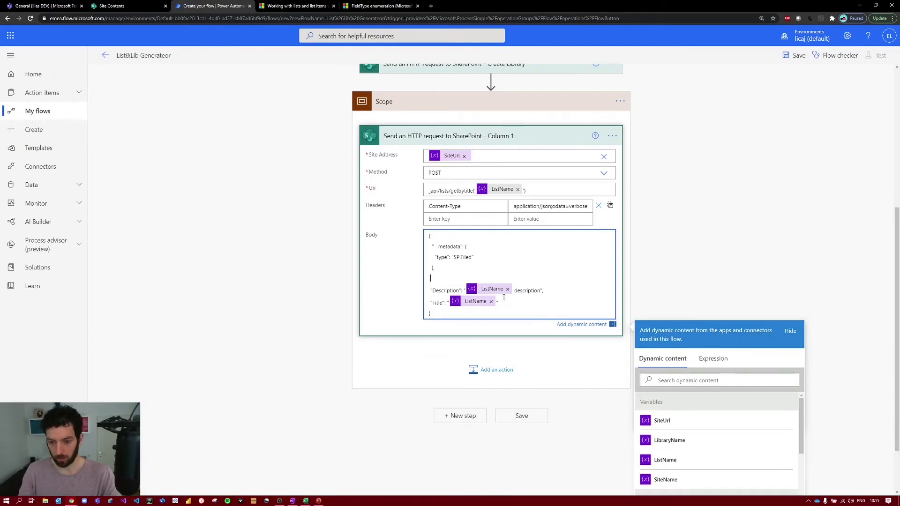
pyautogui.press('BackSpace')
pyautogui.moveTo(556, 282); pyautogui.dragTo(446, 271)
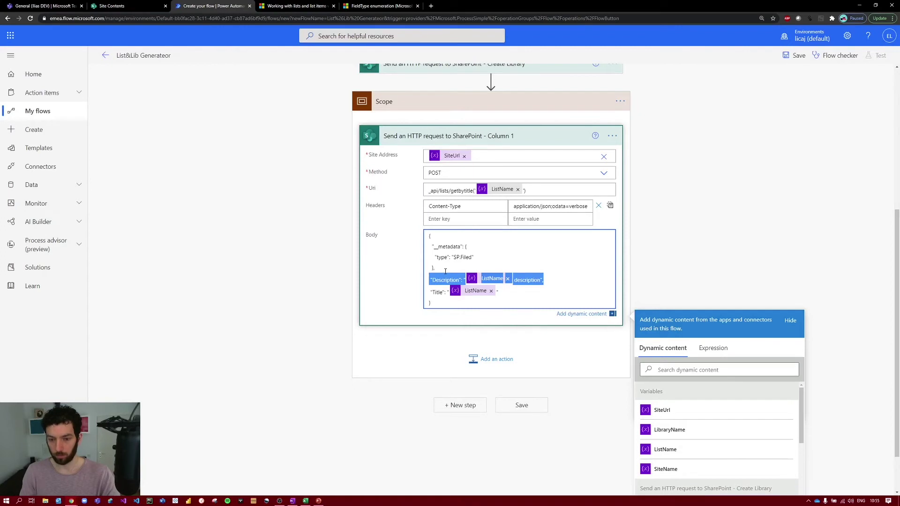
pyautogui.press('BackSpace')
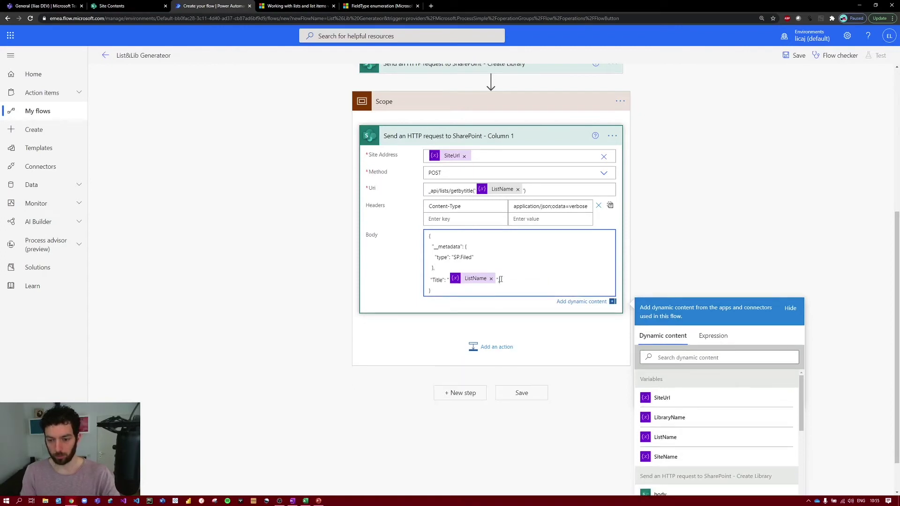
# Step: Add a "FieldTypeKind" property on a new line after Title in the Column 1 request body
pyautogui.write(',')
pyautogui.press('Return')
pyautogui.write('Field')
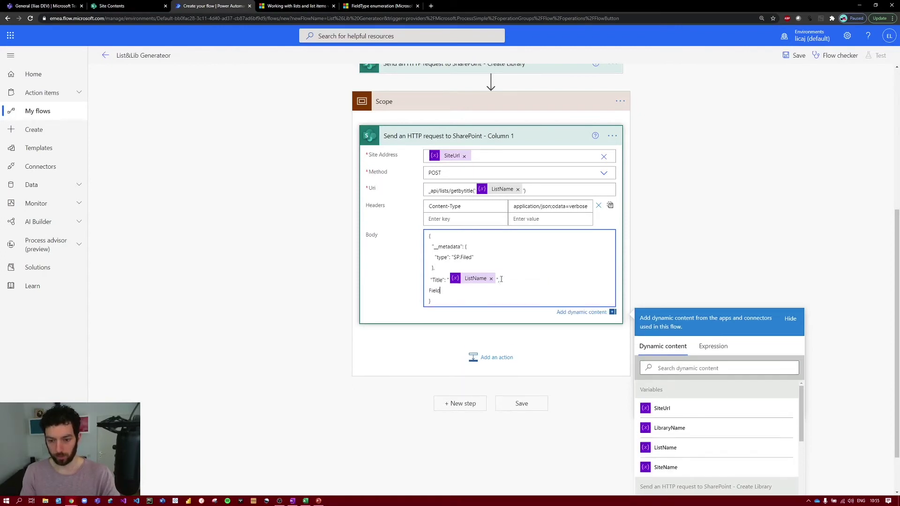
pyautogui.write('TypeKind')
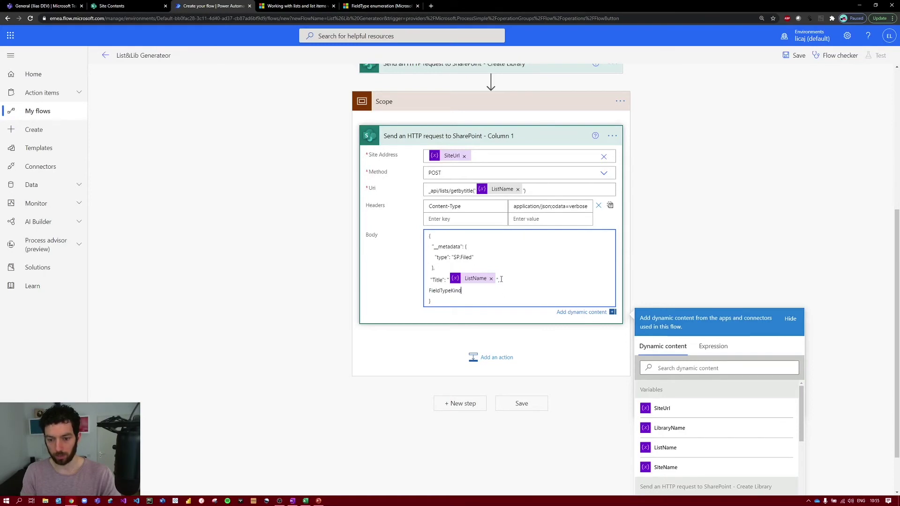
pyautogui.write('"')
pyautogui.write('"')
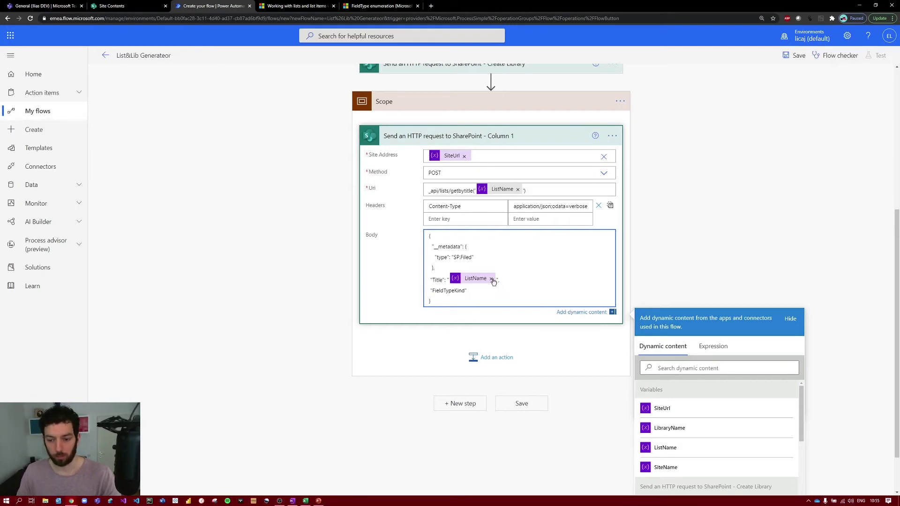
# Step: Replace the ListName variable in the Column 1 body's Title with "Integer Field" and set FieldTypeKind to 9
pyautogui.click(492, 279)
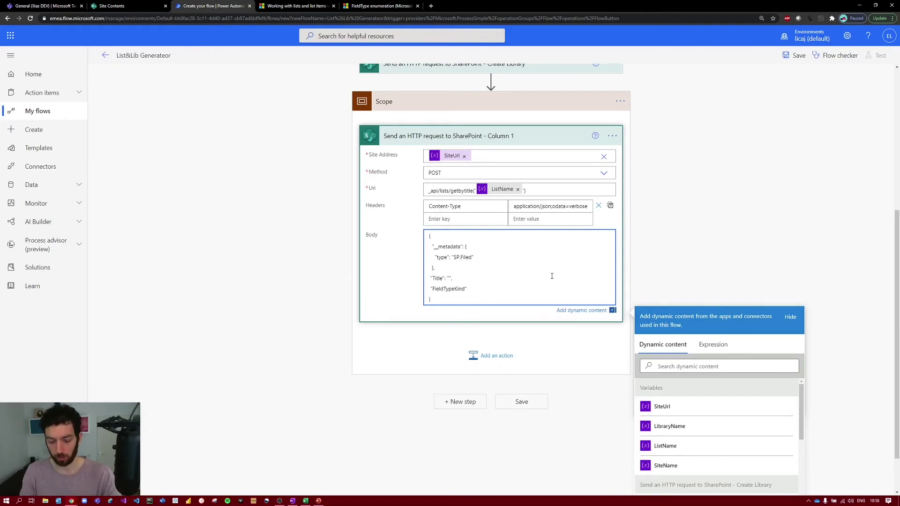
pyautogui.write('Integer Field')
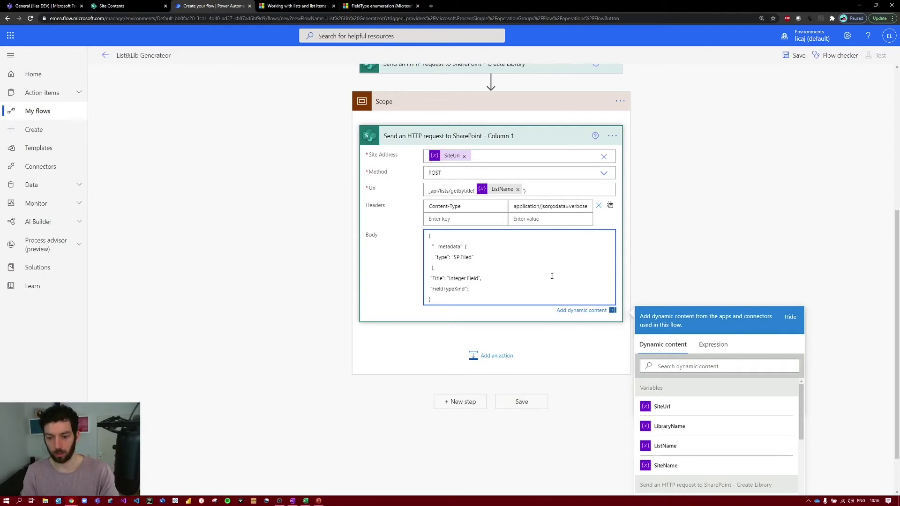
pyautogui.write('9')
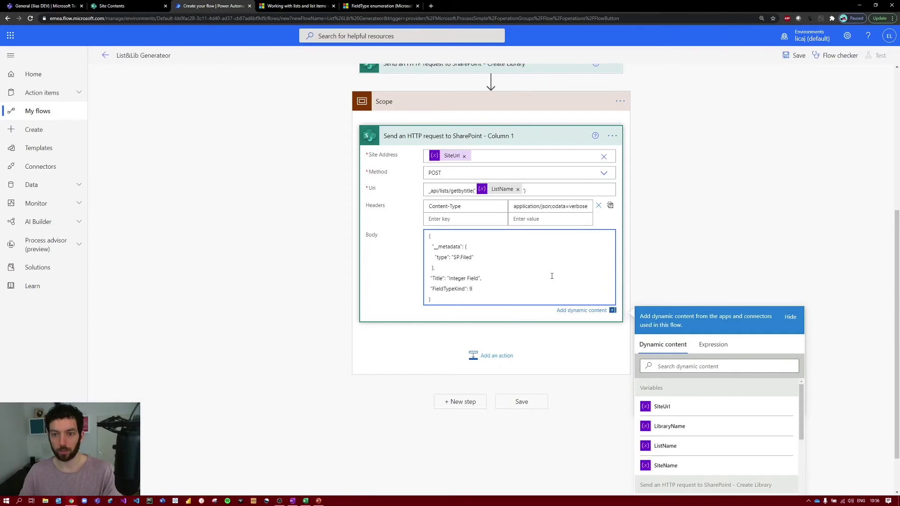
# Step: Look up the Number member's value in the FieldType enumeration documentation and compare it with FieldTypeKind in the flow's request body
pyautogui.click(366, 6)
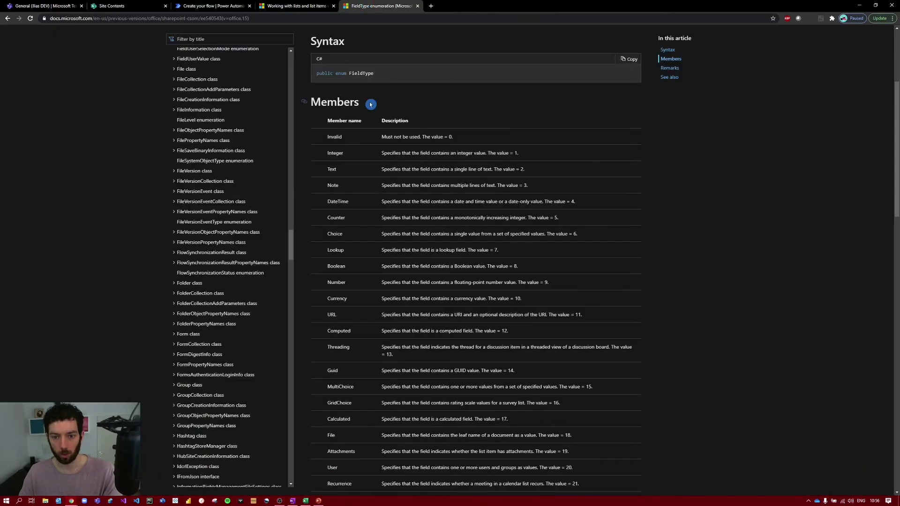
pyautogui.scroll(3, 371, 104)
pyautogui.moveTo(331, 73); pyautogui.dragTo(419, 74)
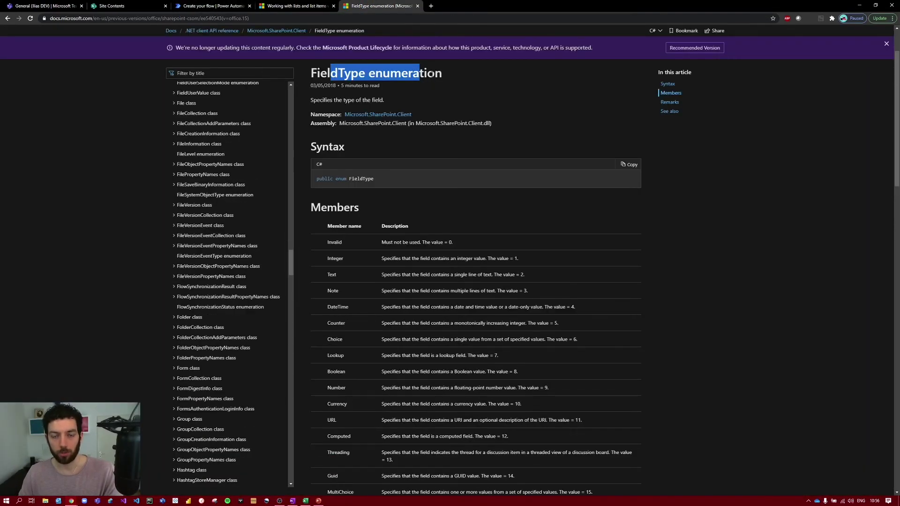
pyautogui.scroll(-3, 428, 94)
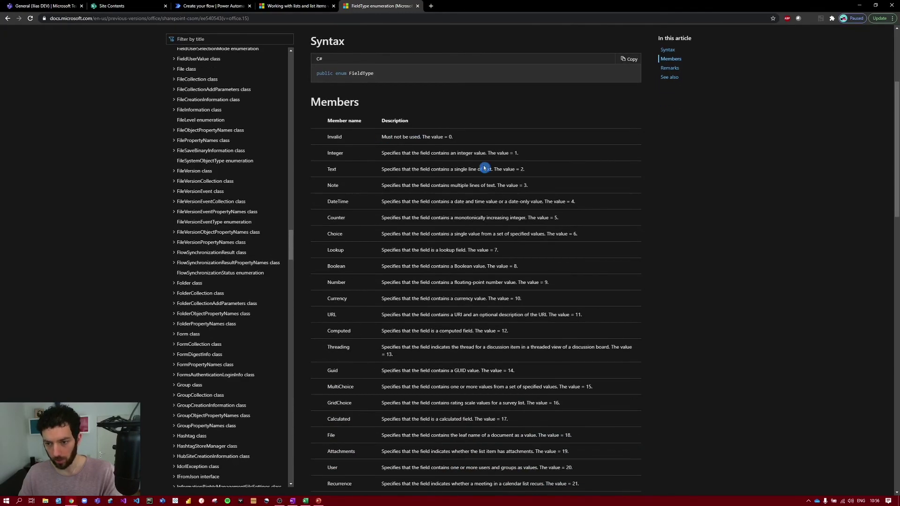
pyautogui.scroll(-2, 398, 163)
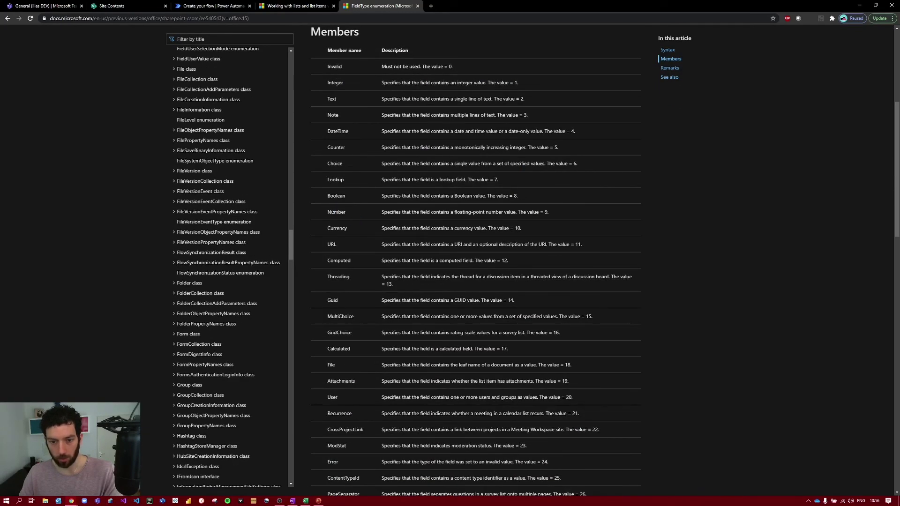
pyautogui.moveTo(331, 211); pyautogui.dragTo(415, 209)
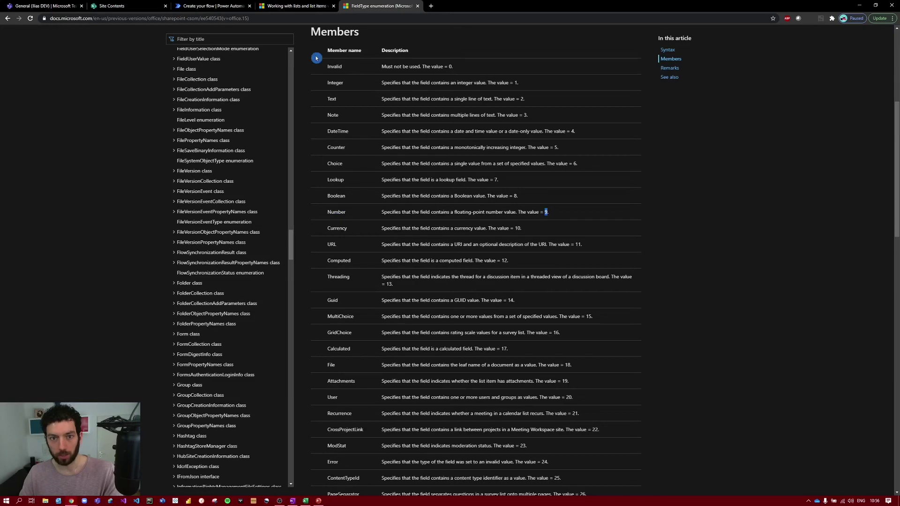
pyautogui.click(213, 5)
pyautogui.moveTo(476, 294); pyautogui.dragTo(468, 292)
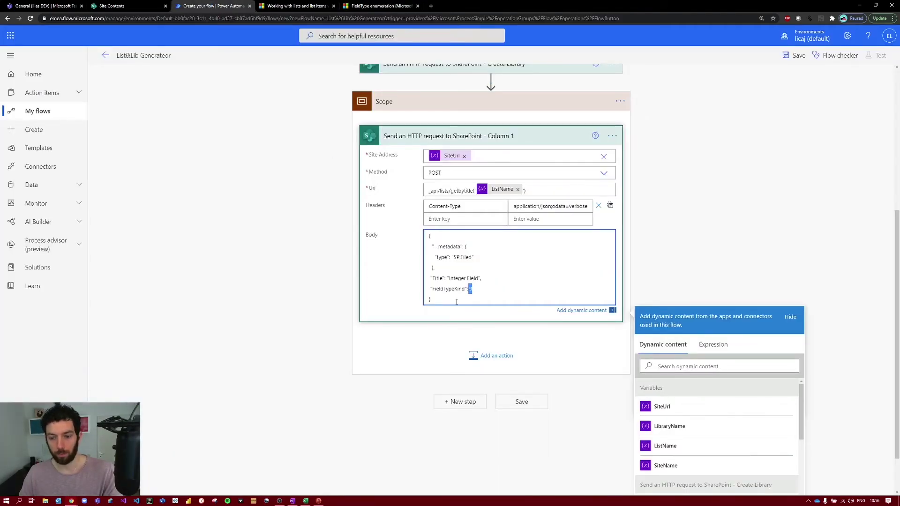
# Step: Add a copy of the Column 1 HTTP request from the flow clipboard as the second action inside the Scope
pyautogui.click(500, 418)
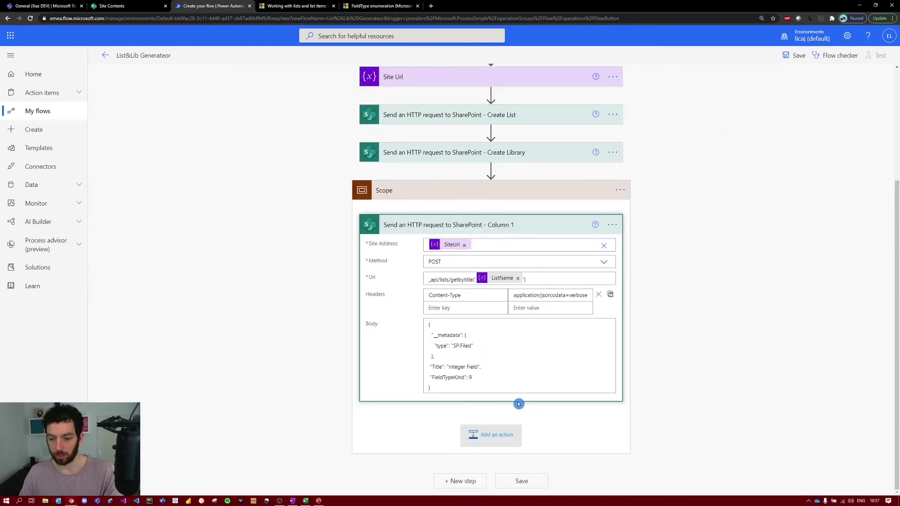
pyautogui.click(497, 431)
pyautogui.click(539, 244)
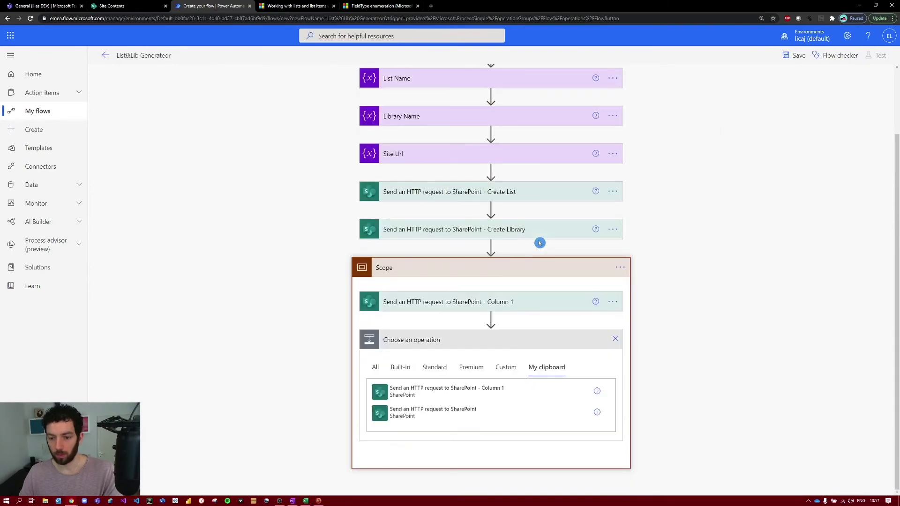
pyautogui.click(492, 392)
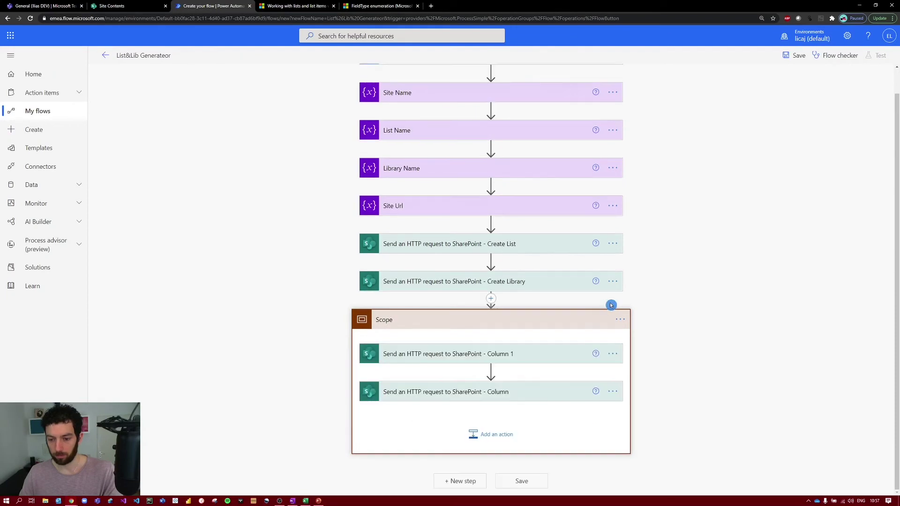
# Step: Rename the second HTTP request in the Scope "Send an HTTP request to SharePoint - Column 2"
pyautogui.click(613, 394)
pyautogui.click(644, 342)
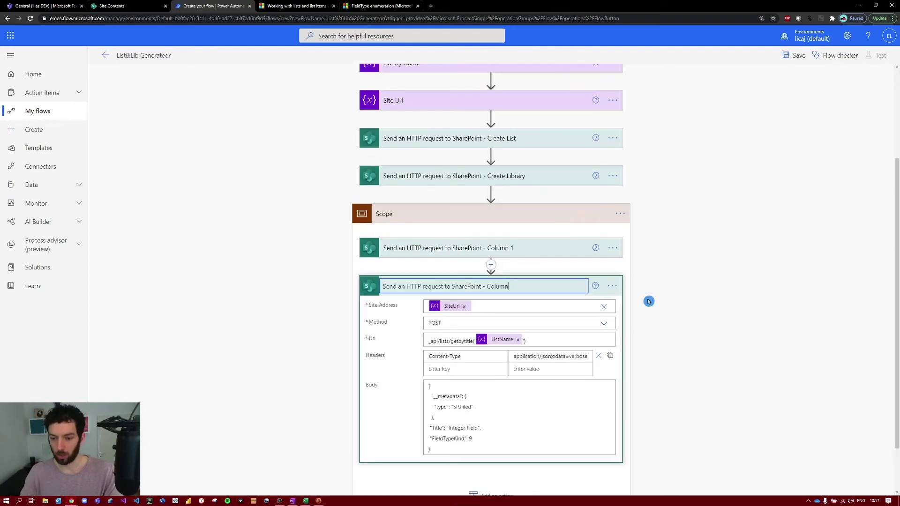
pyautogui.press('Return')
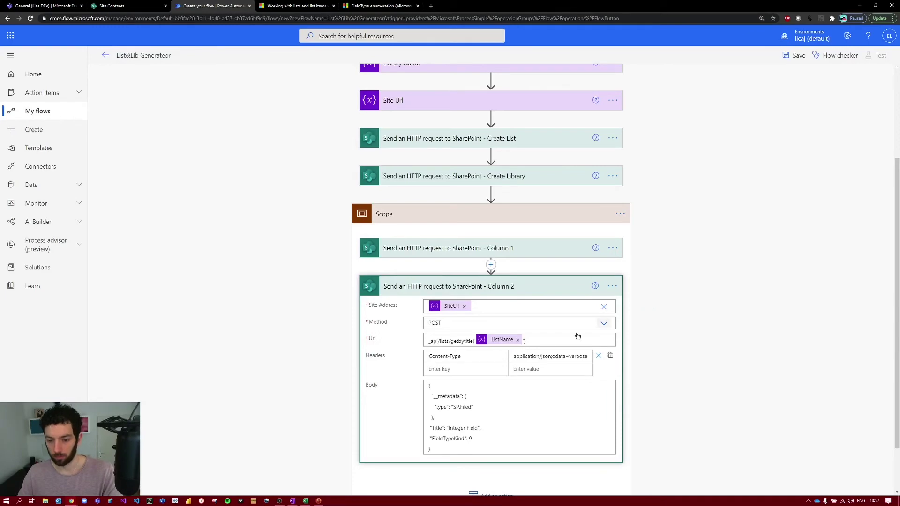
# Step: Look up the Boolean member's value in the FieldType enumeration documentation and set the Column 2 body's FieldTypeKind to 8 and Title to "Boolean Field"
pyautogui.click(389, 5)
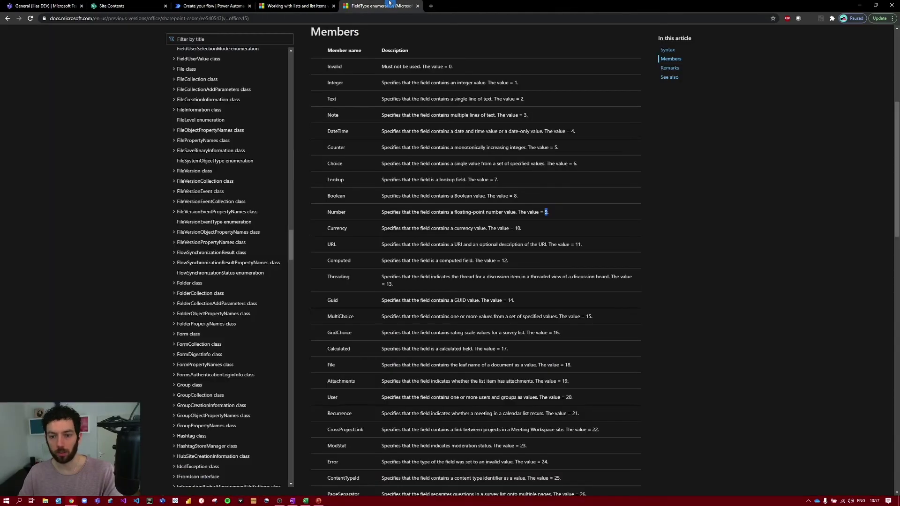
pyautogui.moveTo(373, 197); pyautogui.dragTo(518, 197)
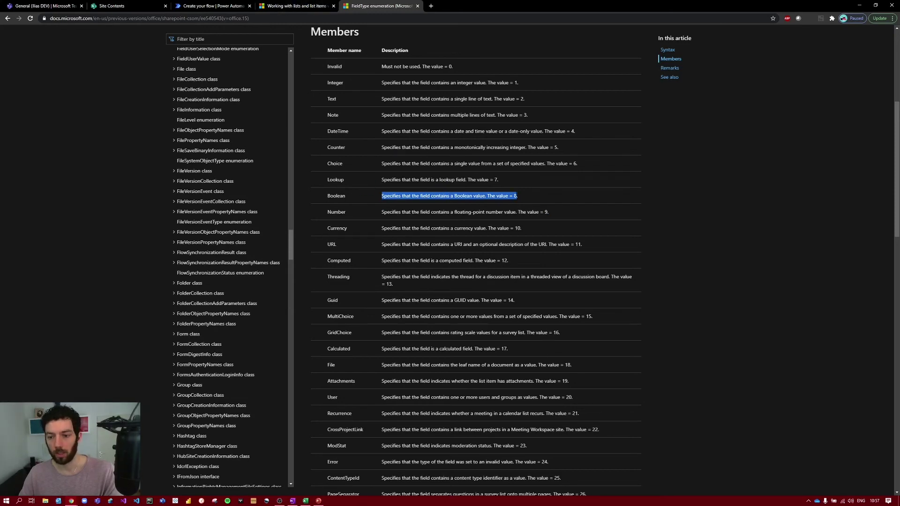
pyautogui.click(214, 4)
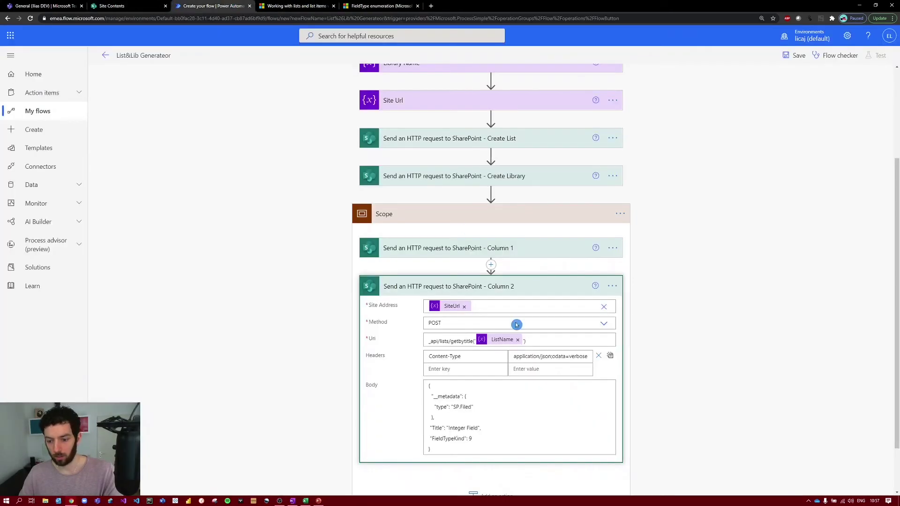
pyautogui.click(472, 436)
pyautogui.press('BackSpace')
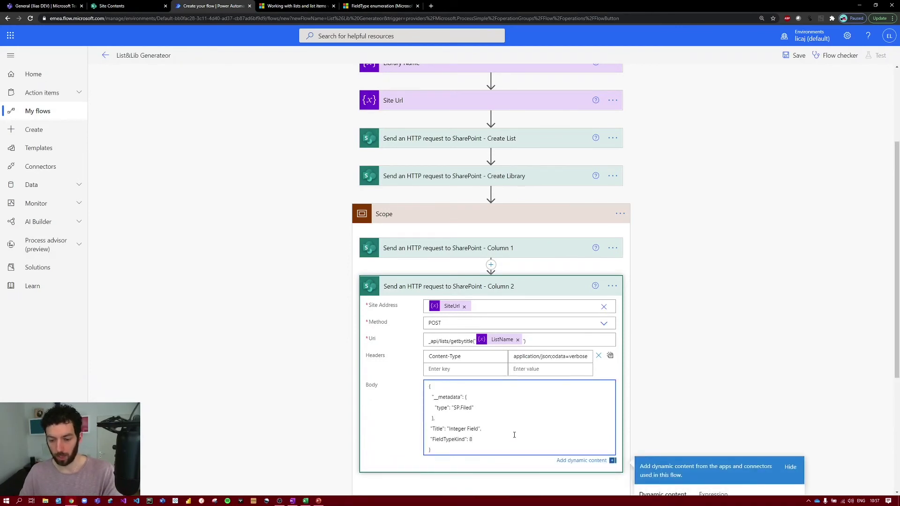
pyautogui.doubleClick(458, 428)
pyautogui.write('B')
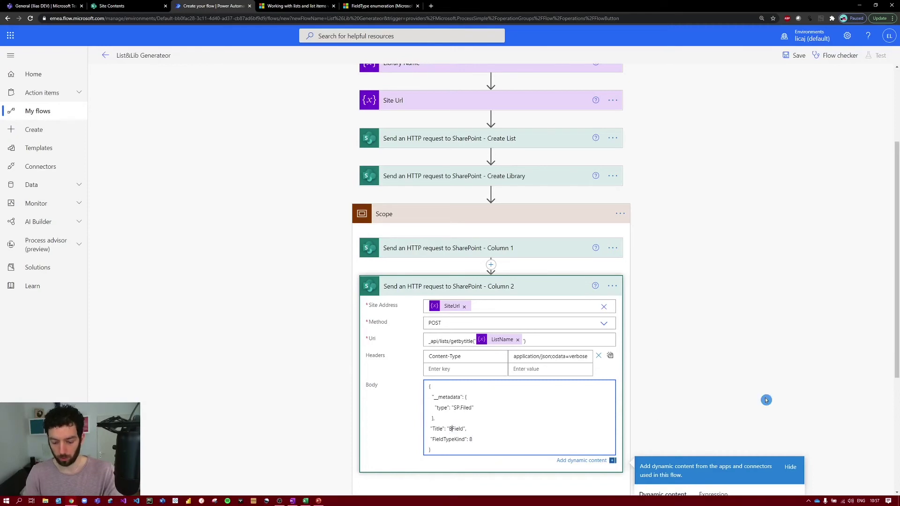
pyautogui.write('Boolean')
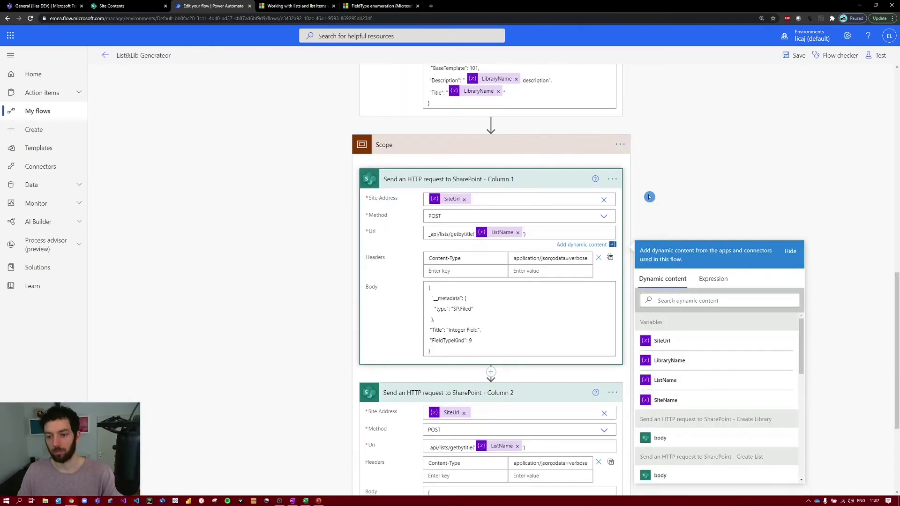
# Step: Append "/fields" to the end of the Uri in both the Column 1 and Column 2 HTTP requests
pyautogui.click(649, 197)
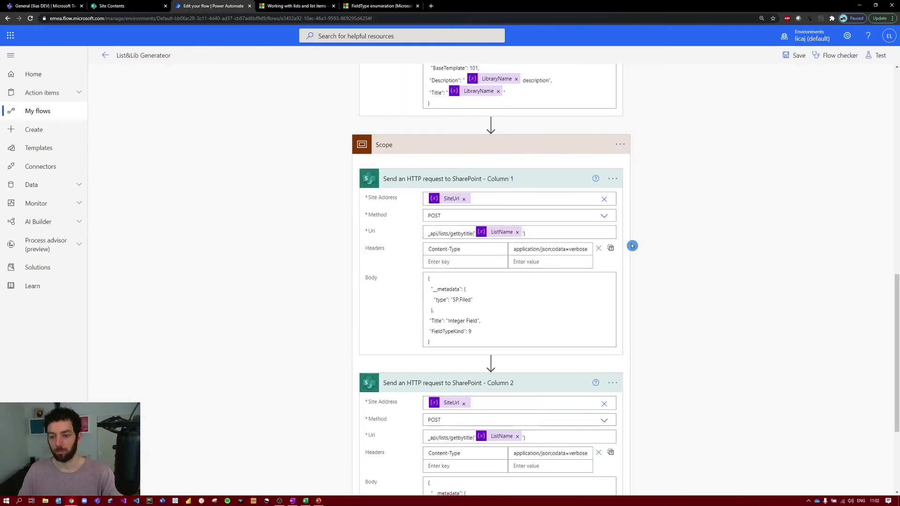
pyautogui.click(559, 233)
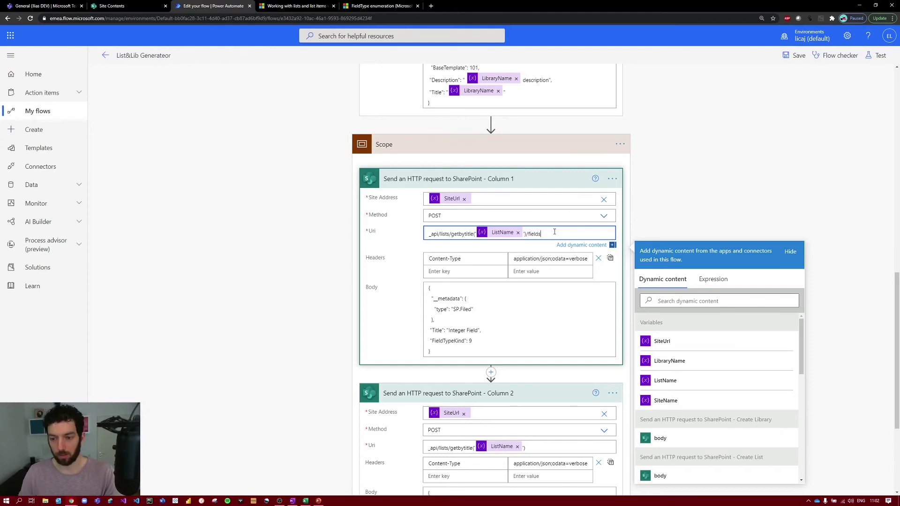
pyautogui.click(565, 448)
pyautogui.scroll(-2, 759, 216)
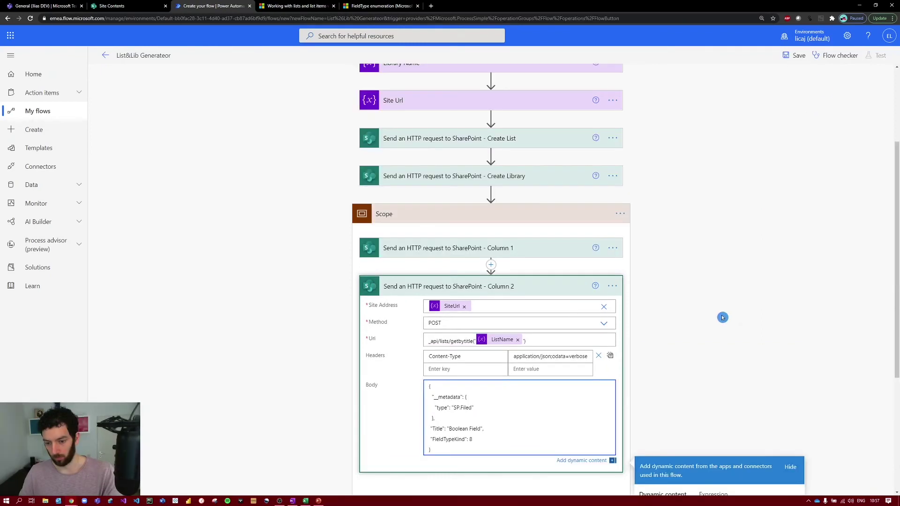
# Step: Save the flow and start a manual test, continuing with the existing SharePoint connection to the run inputs
pyautogui.click(721, 317)
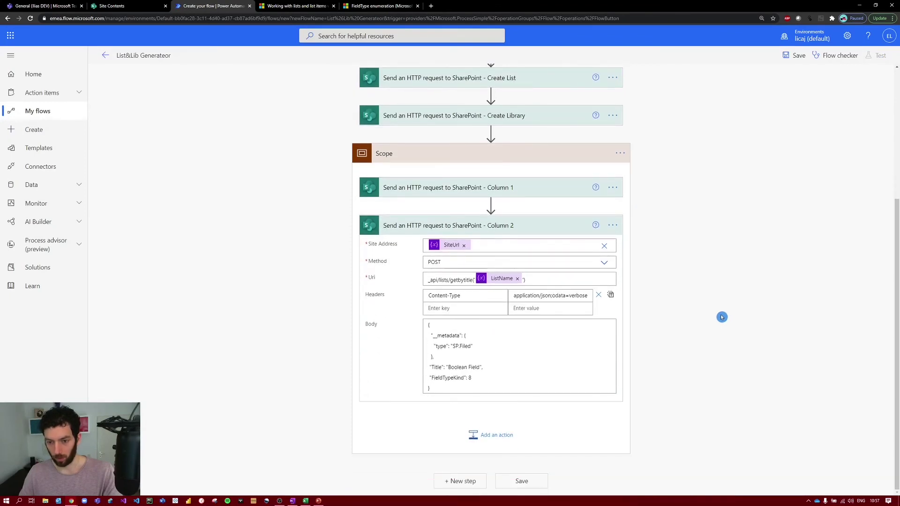
pyautogui.scroll(5, 721, 317)
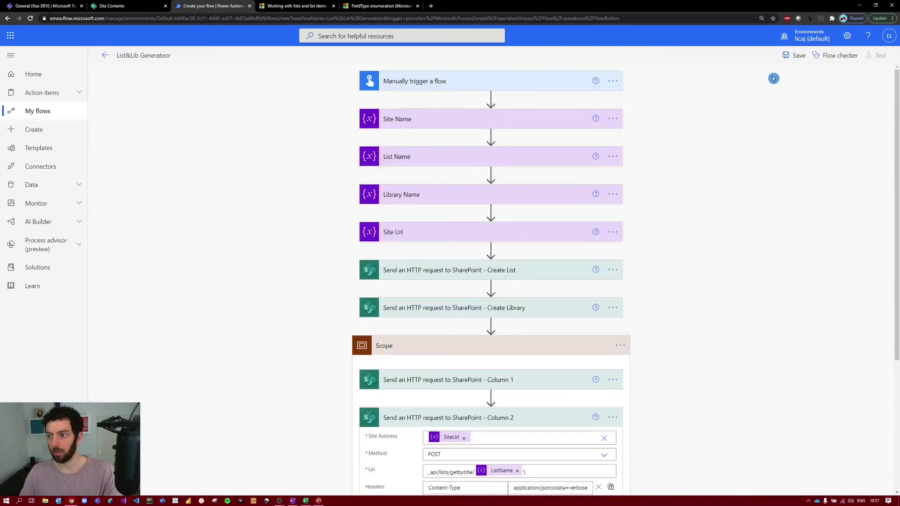
pyautogui.click(796, 56)
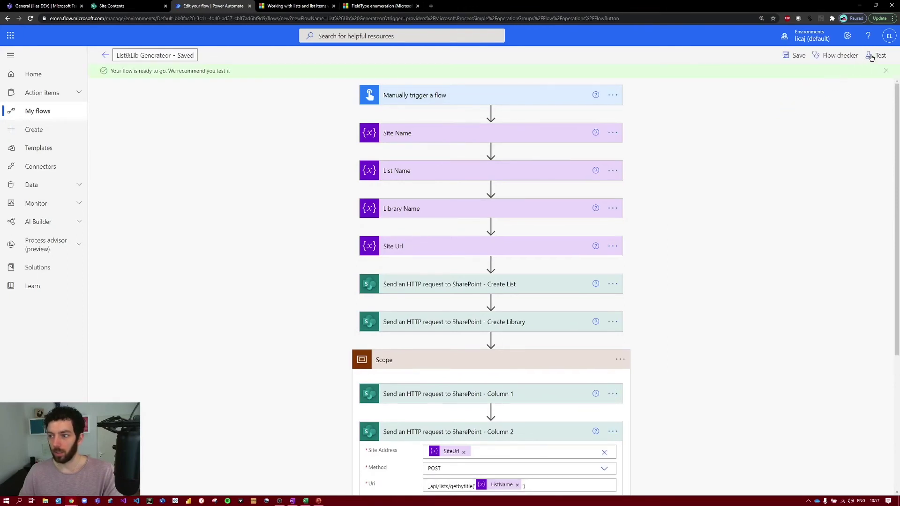
pyautogui.click(870, 56)
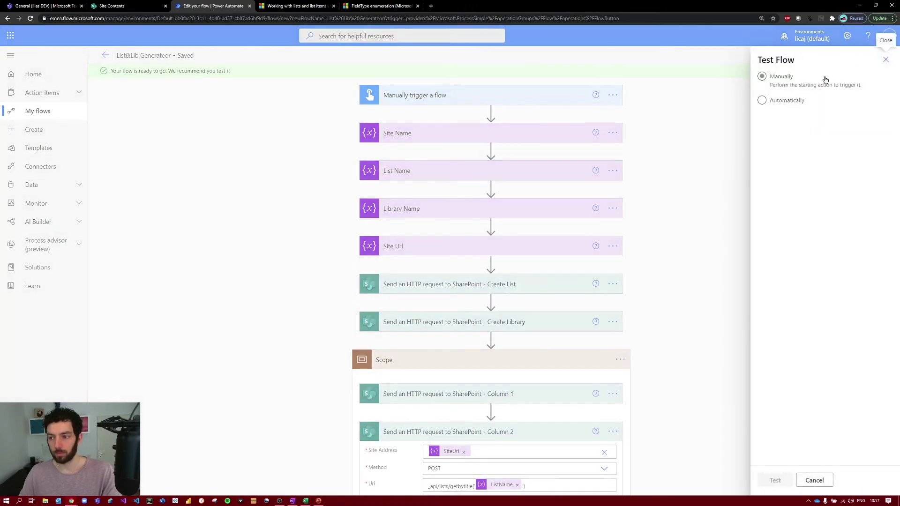
pyautogui.click(801, 81)
pyautogui.click(778, 481)
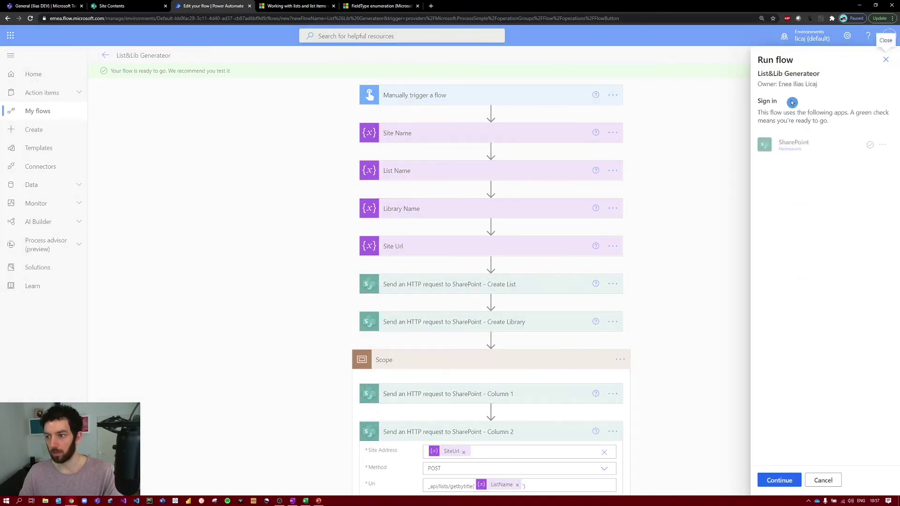
pyautogui.click(778, 480)
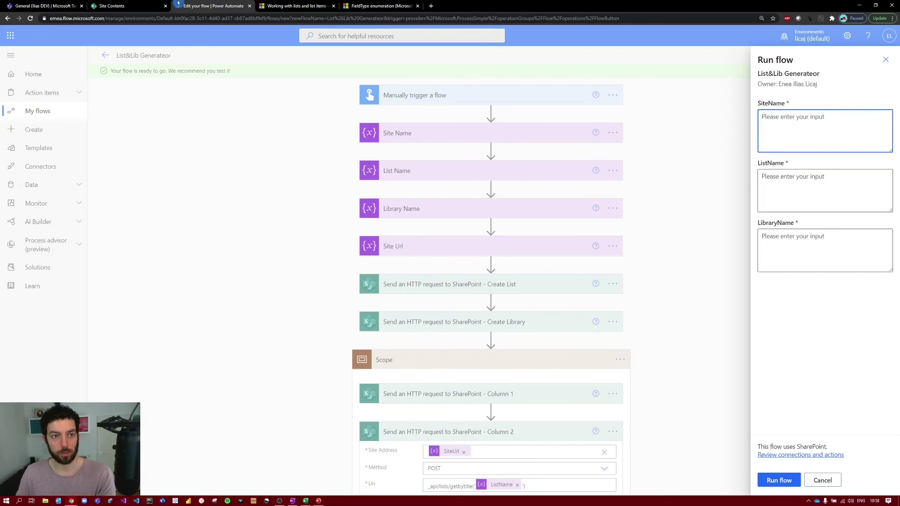
# Step: Set the run's SiteName input to "EIL", checking it against the site title and URL of the SharePoint site
pyautogui.click(113, 6)
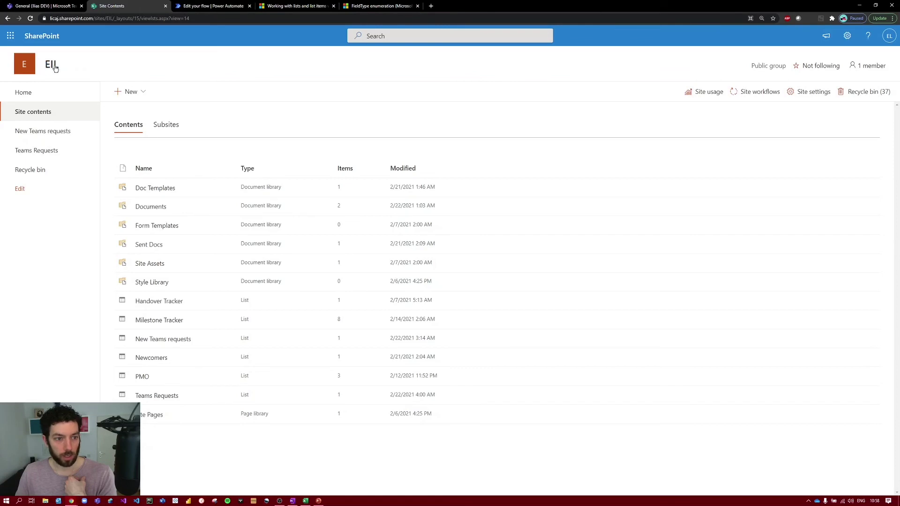
pyautogui.click(214, 6)
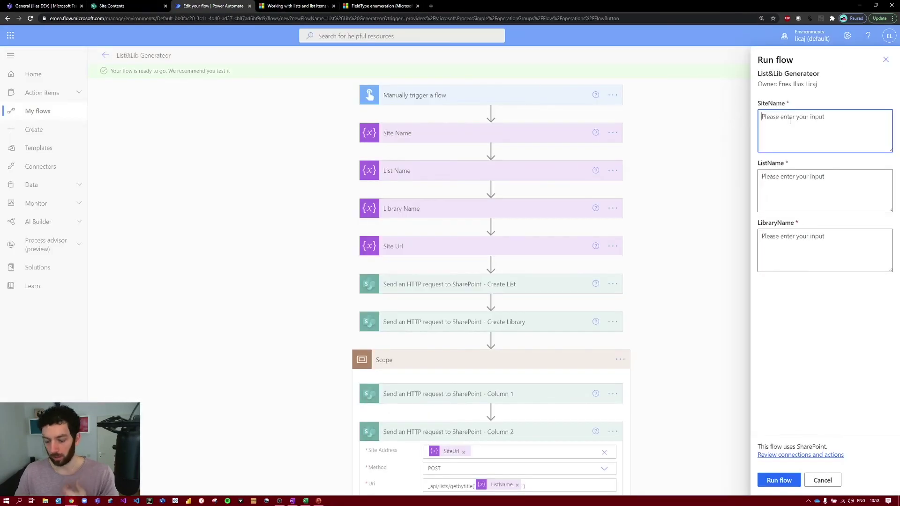
pyautogui.write('E')
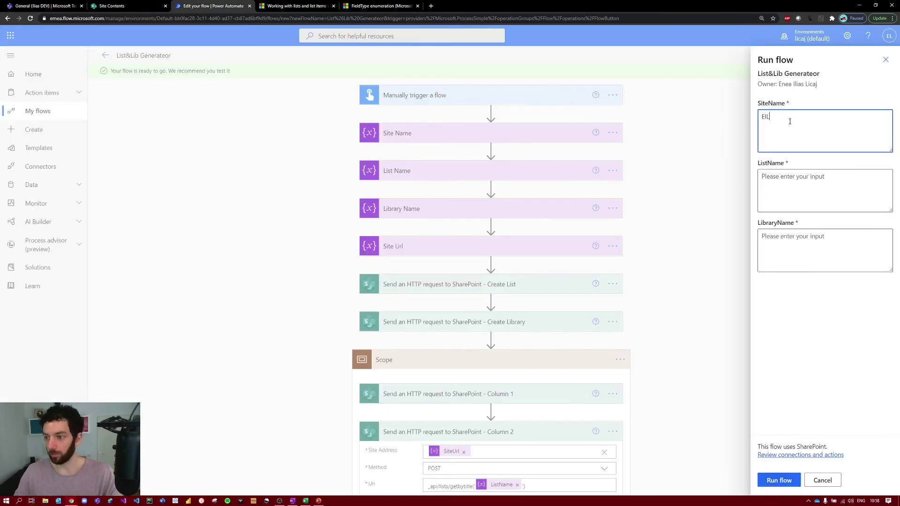
pyautogui.write('IL')
pyautogui.click(112, 6)
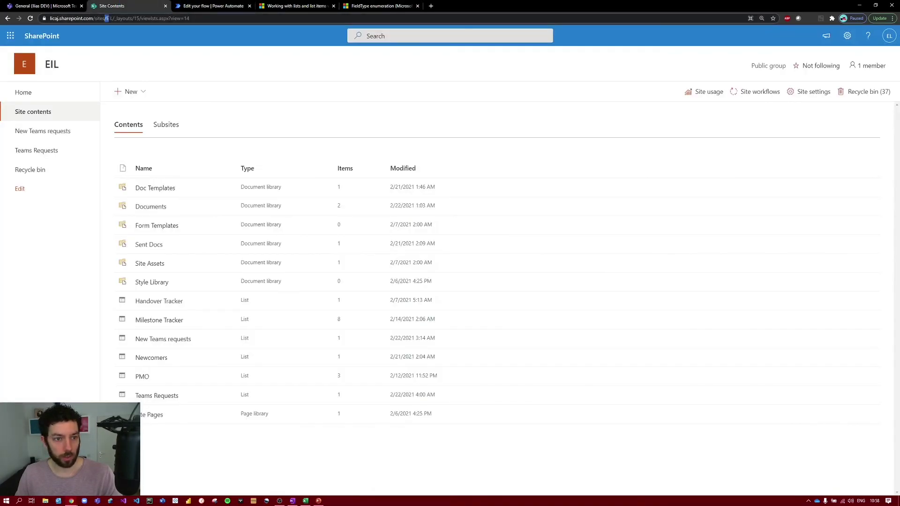
pyautogui.moveTo(109, 18); pyautogui.dragTo(113, 18)
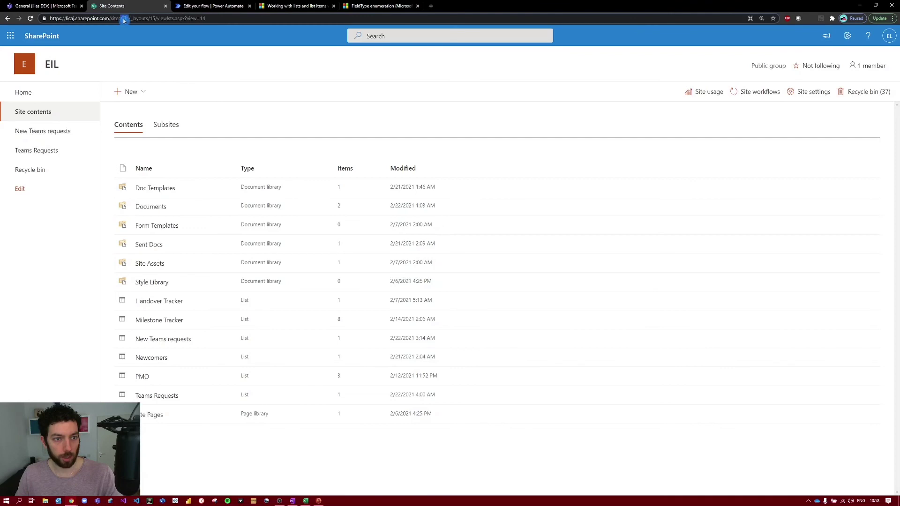
pyautogui.click(213, 5)
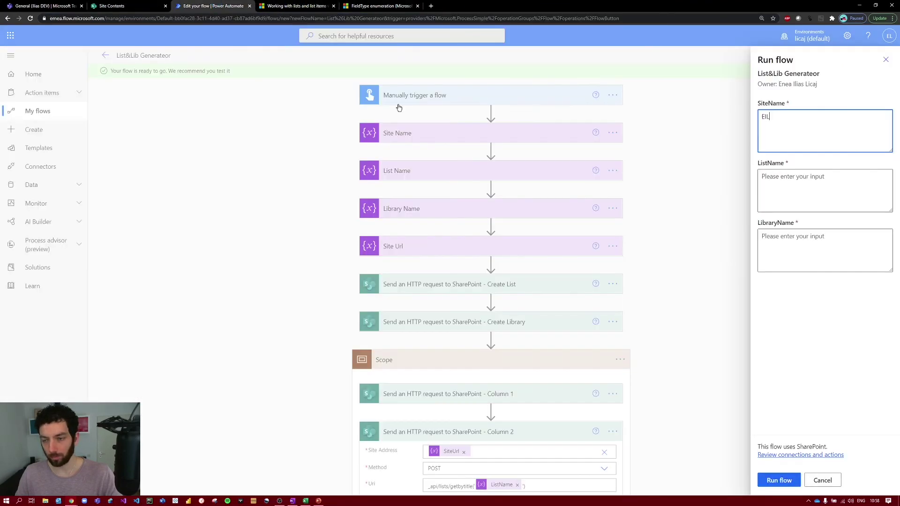
# Step: Set ListName to "Contoso List" and LibraryName to "Contoso Library", and run the flow
pyautogui.click(783, 207)
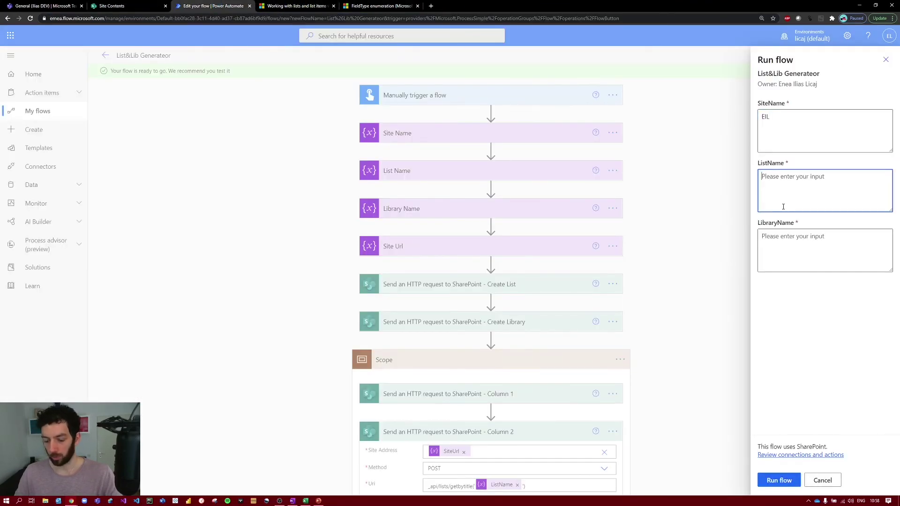
pyautogui.write('Contoso List')
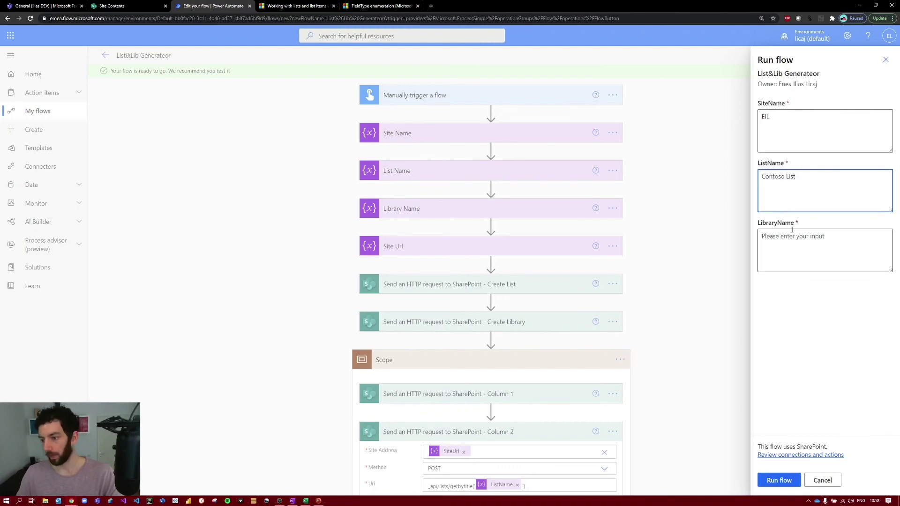
pyautogui.click(798, 245)
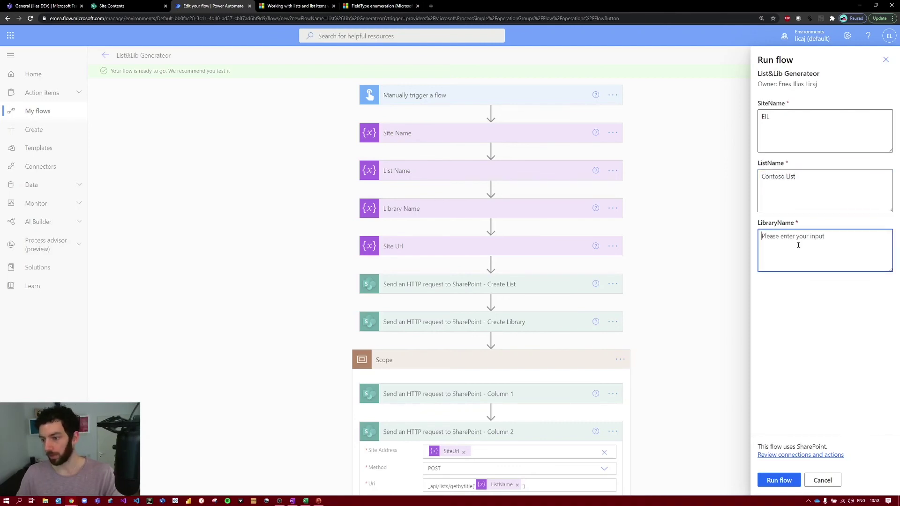
pyautogui.write('Contoso Library')
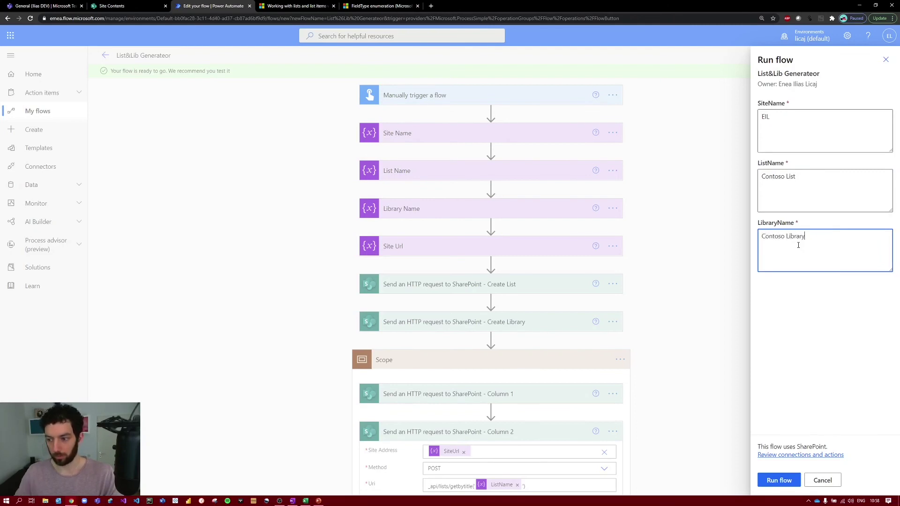
pyautogui.click(779, 480)
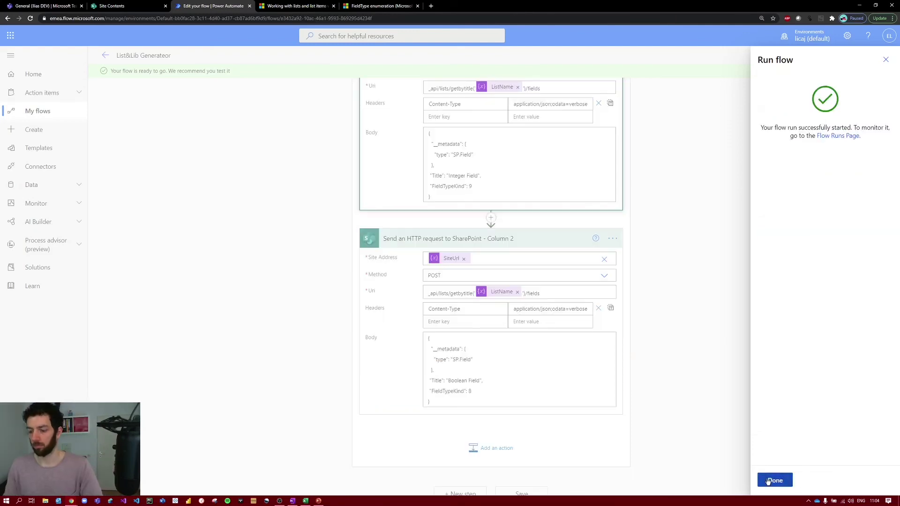
pyautogui.click(781, 481)
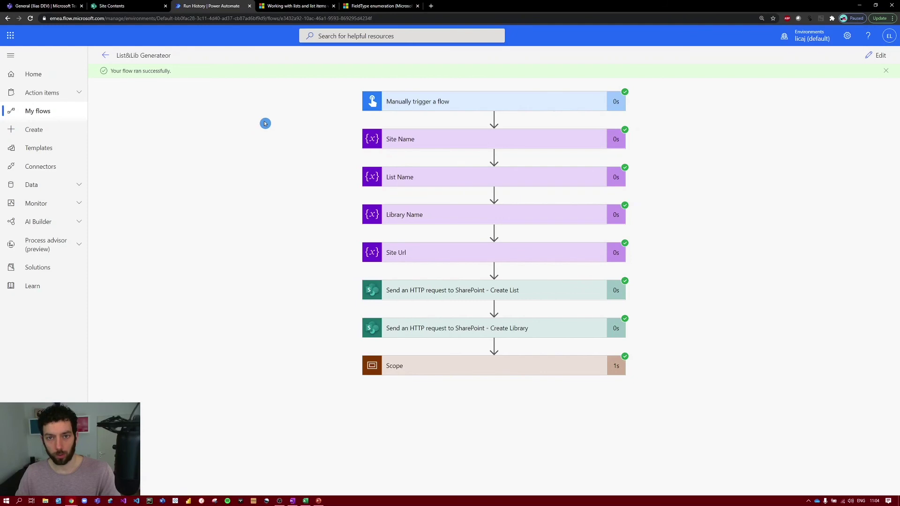
# Step: Check the EIL site's contents in SharePoint for the generated list and library, and inspect the Contoso Library
pyautogui.click(133, 4)
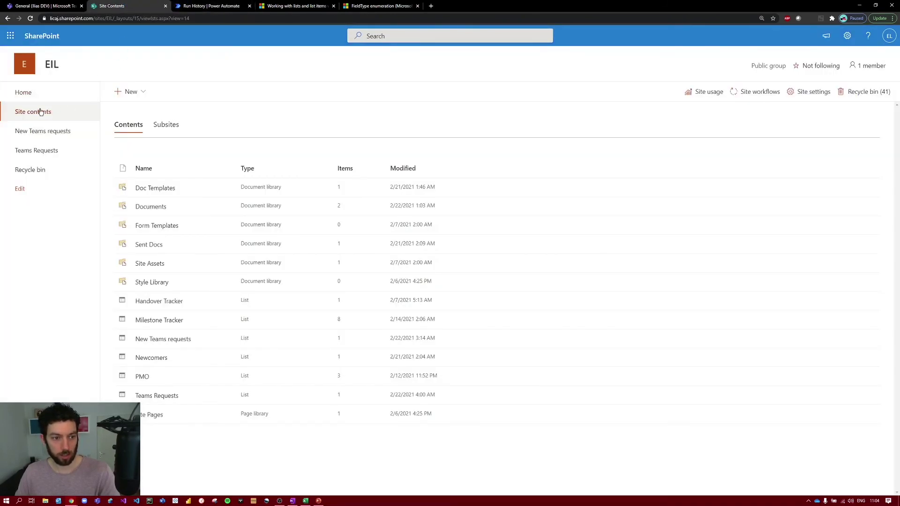
pyautogui.click(201, 305)
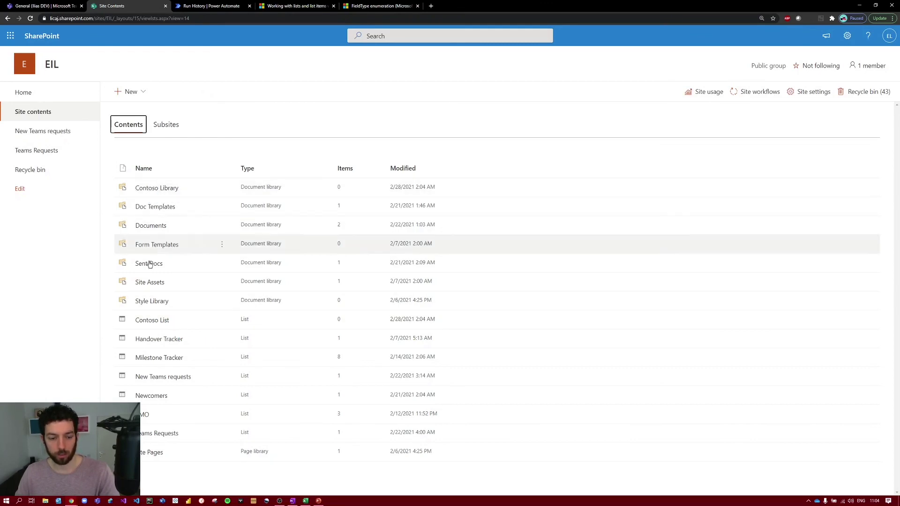
pyautogui.click(158, 189)
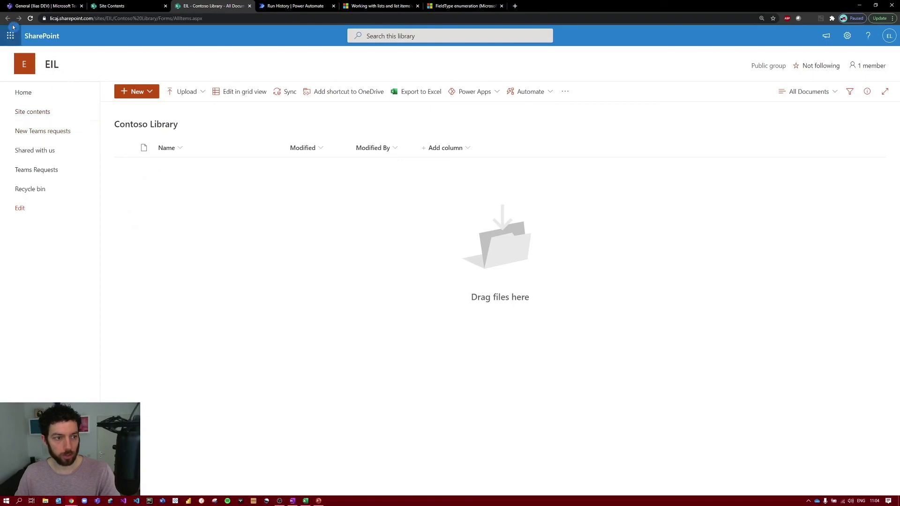
pyautogui.click(49, 112)
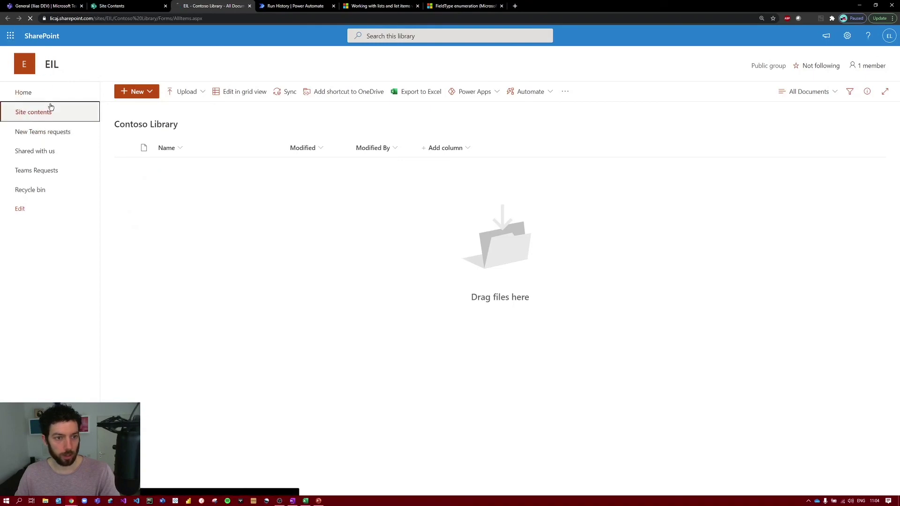
pyautogui.click(164, 8)
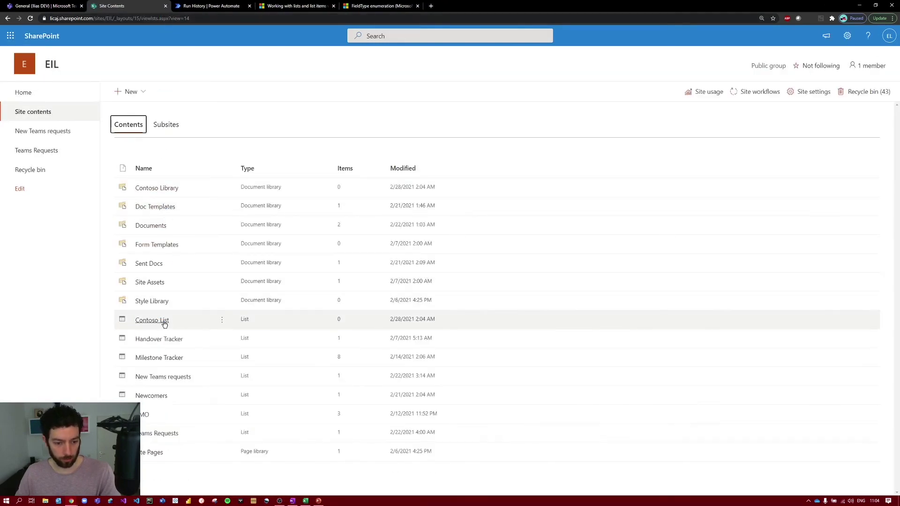
# Step: Edit the All Items view of the Contoso List to display the Boolean Field and Integer Field columns, and save the view
pyautogui.click(164, 322)
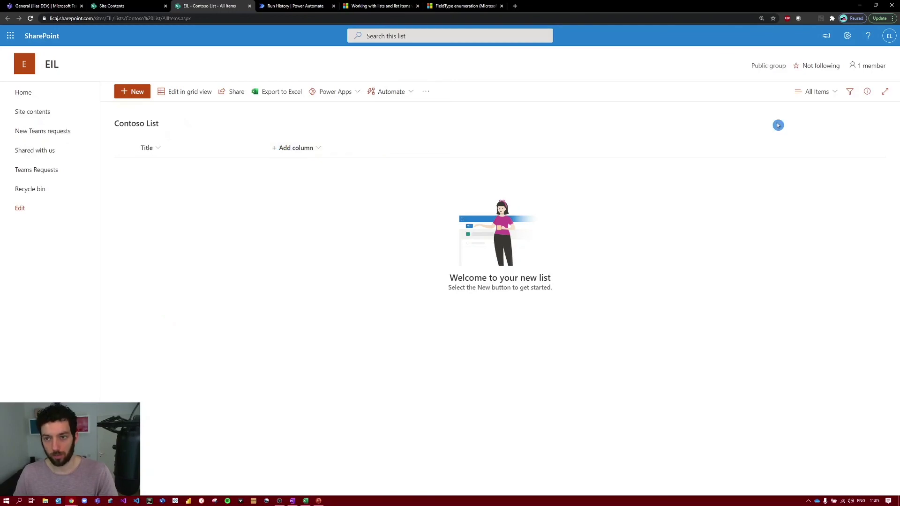
pyautogui.click(819, 95)
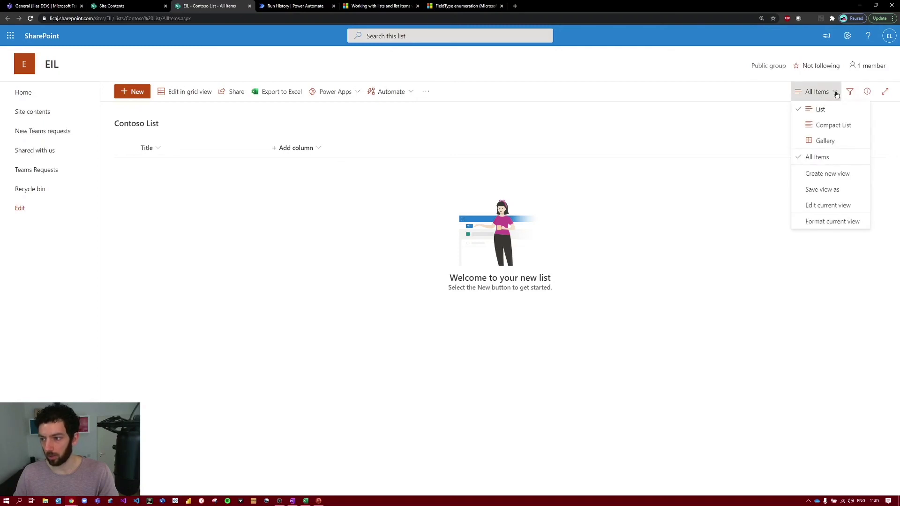
pyautogui.click(837, 210)
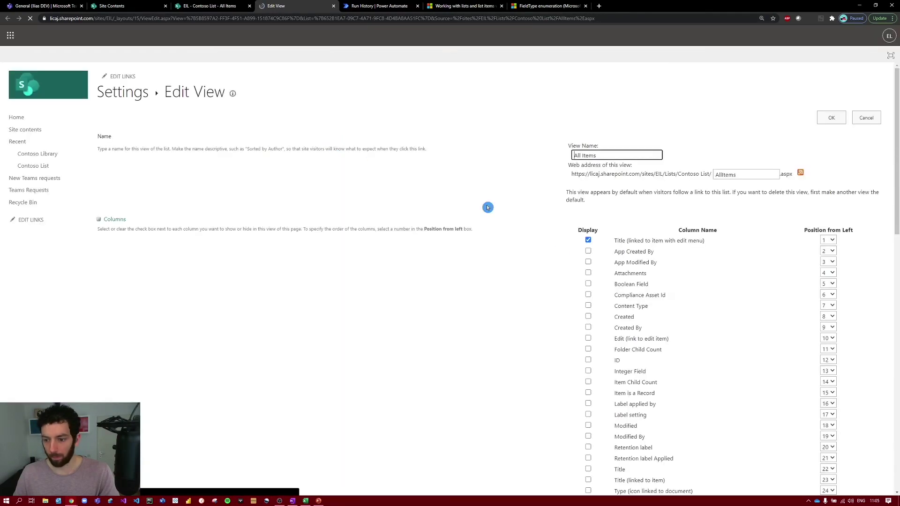
pyautogui.scroll(-1, 613, 267)
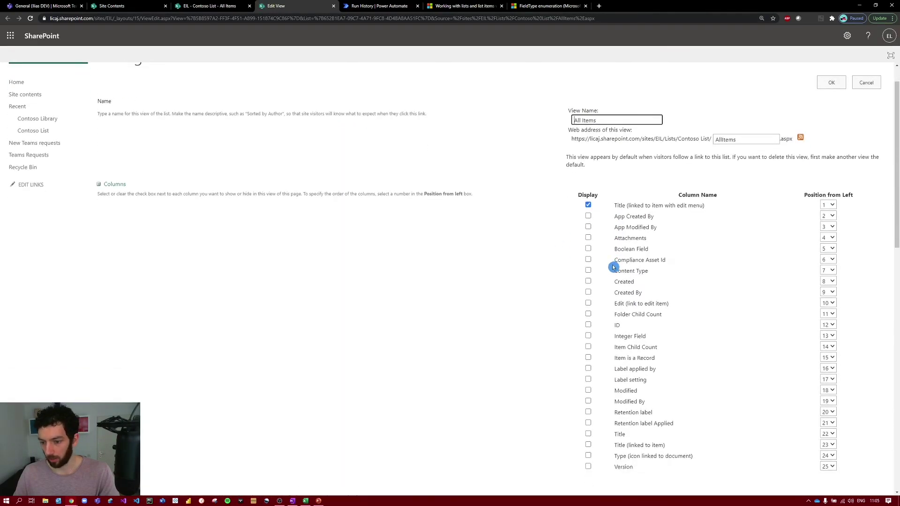
pyautogui.click(588, 251)
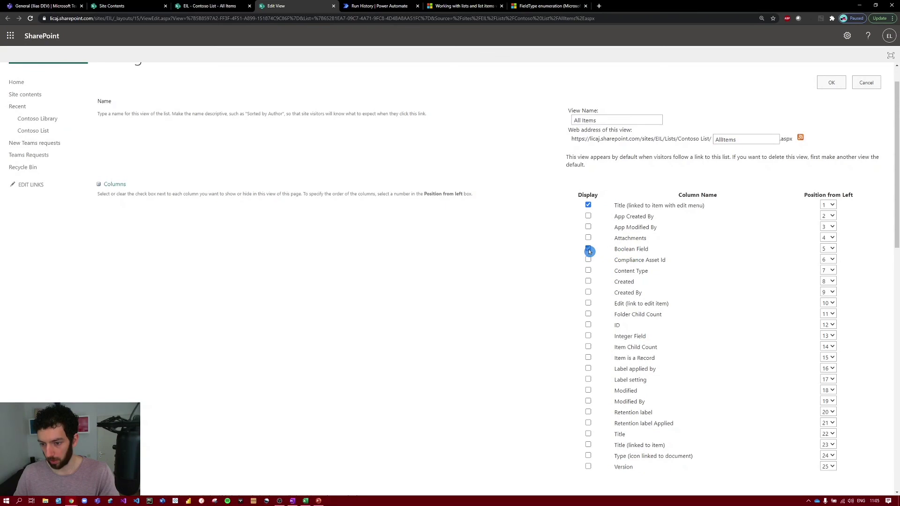
pyautogui.click(588, 337)
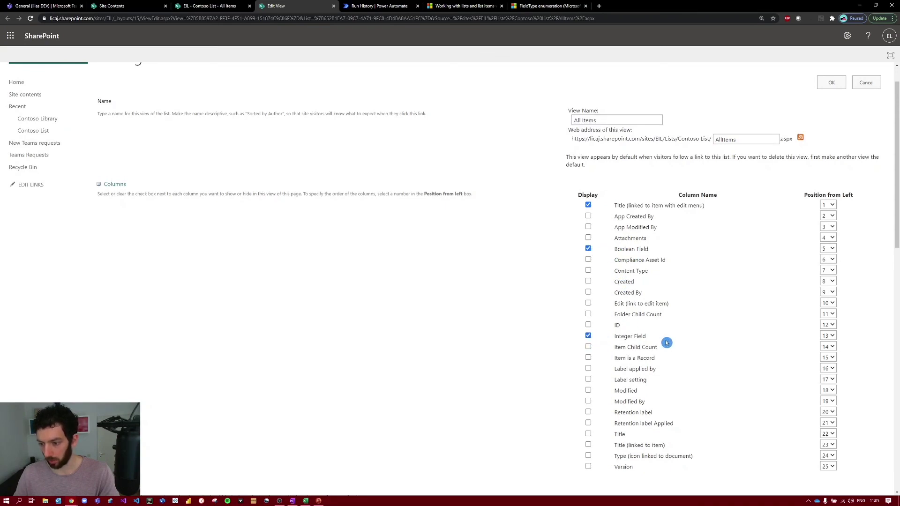
pyautogui.click(829, 80)
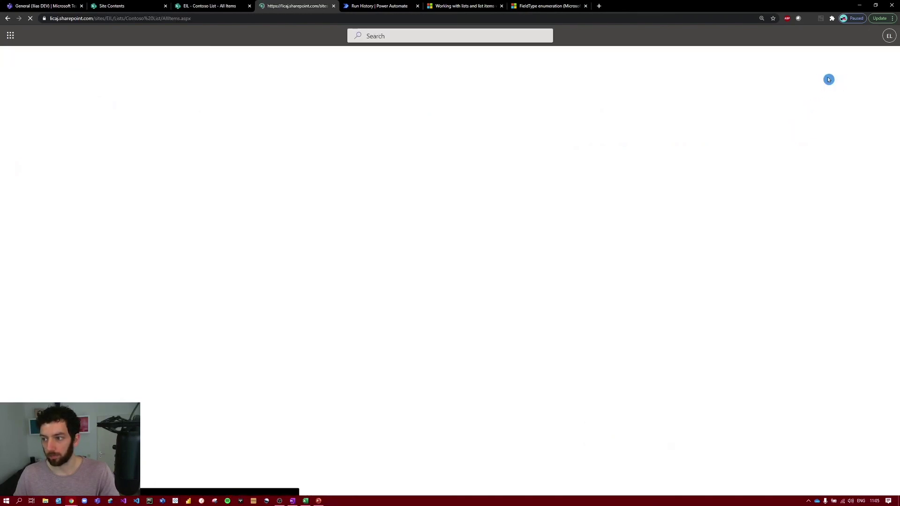